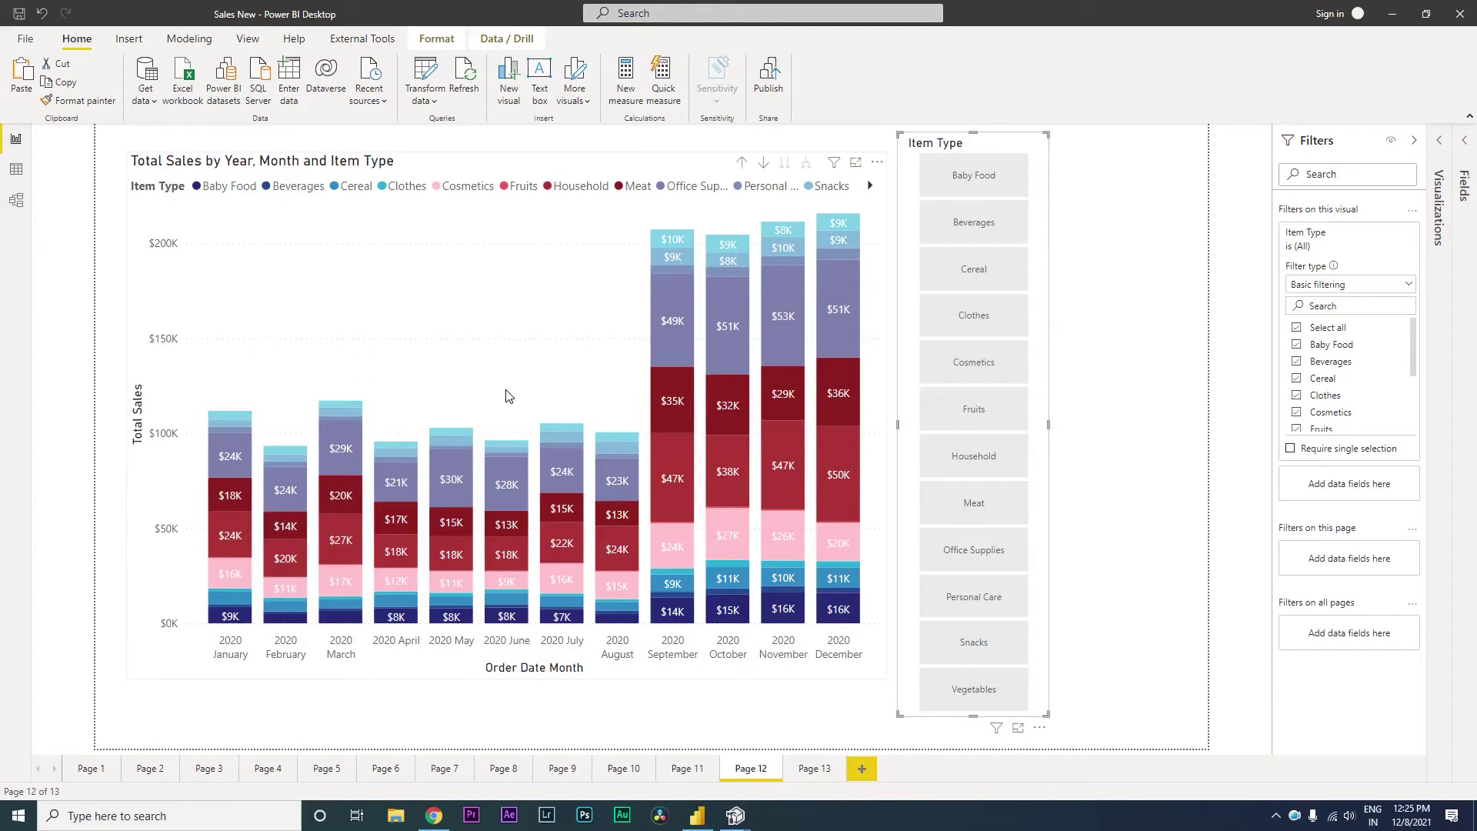
# Try the Baby Food slicer tile, then expand the Visualizations pane.
pyautogui.click(1023, 172)
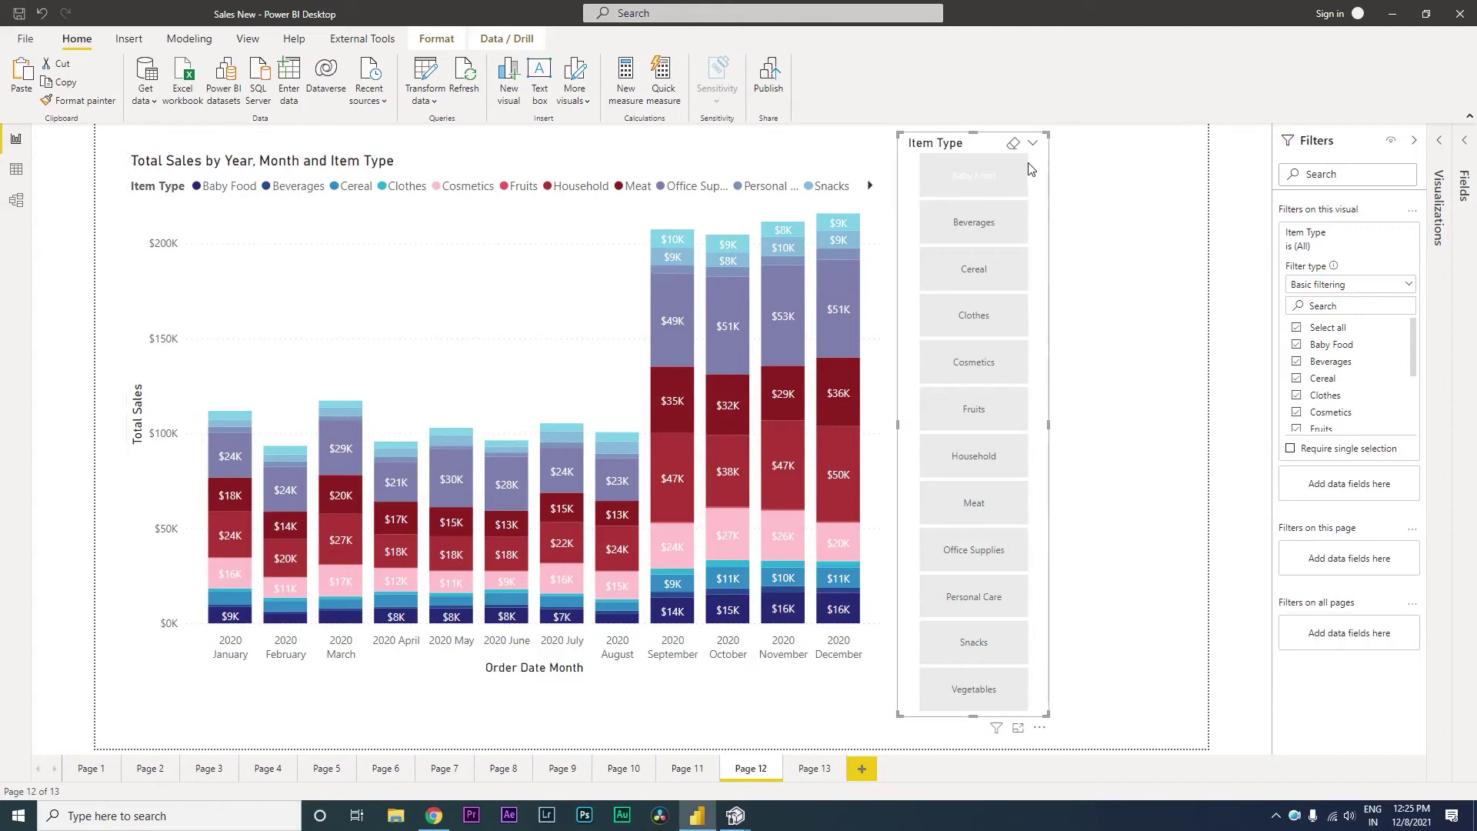
pyautogui.click(1438, 145)
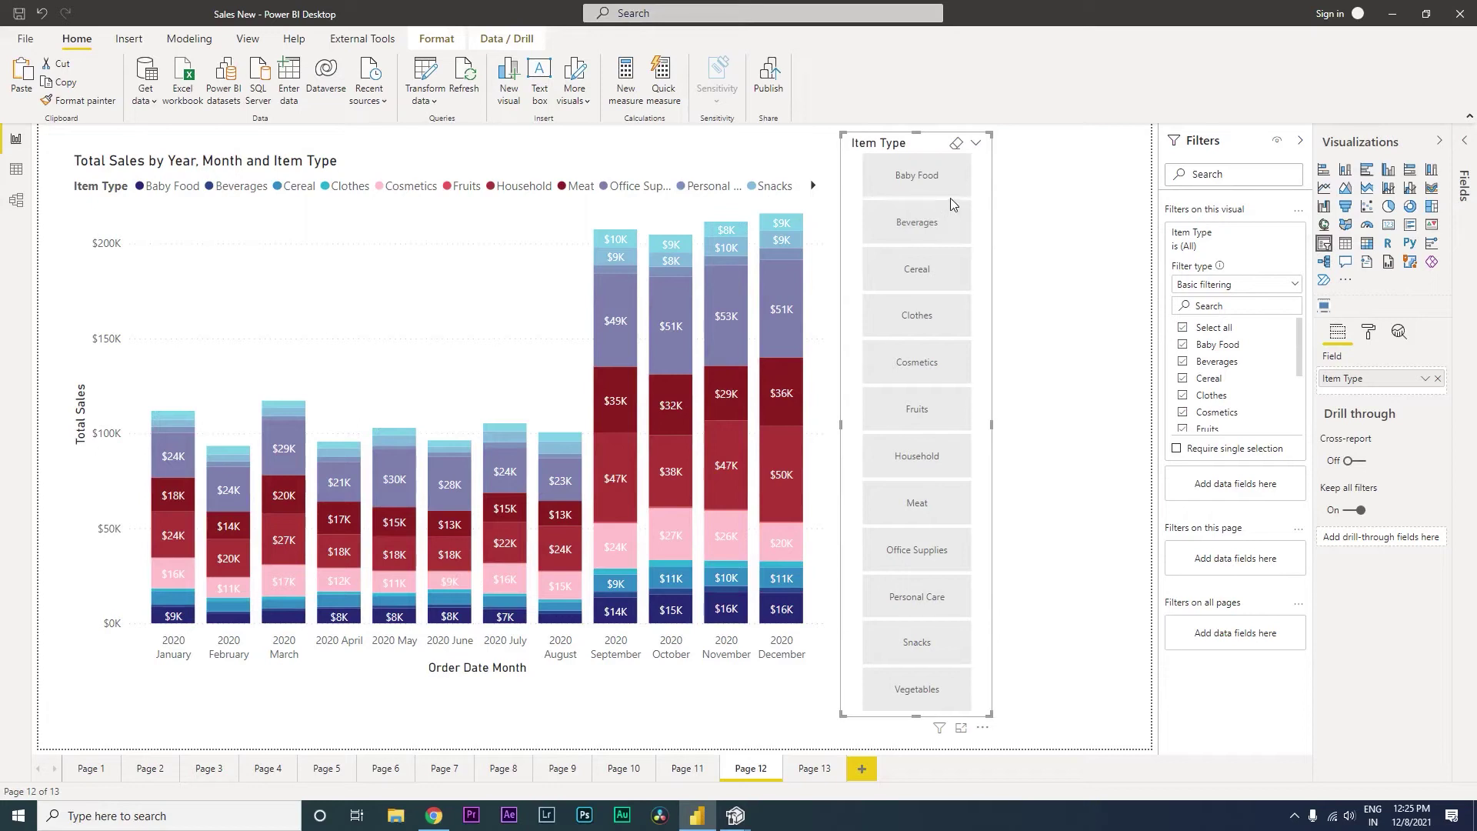
# Filter the sales chart to Baby Food and tick Baby Food and Beverages in the Filters pane.
pyautogui.click(945, 187)
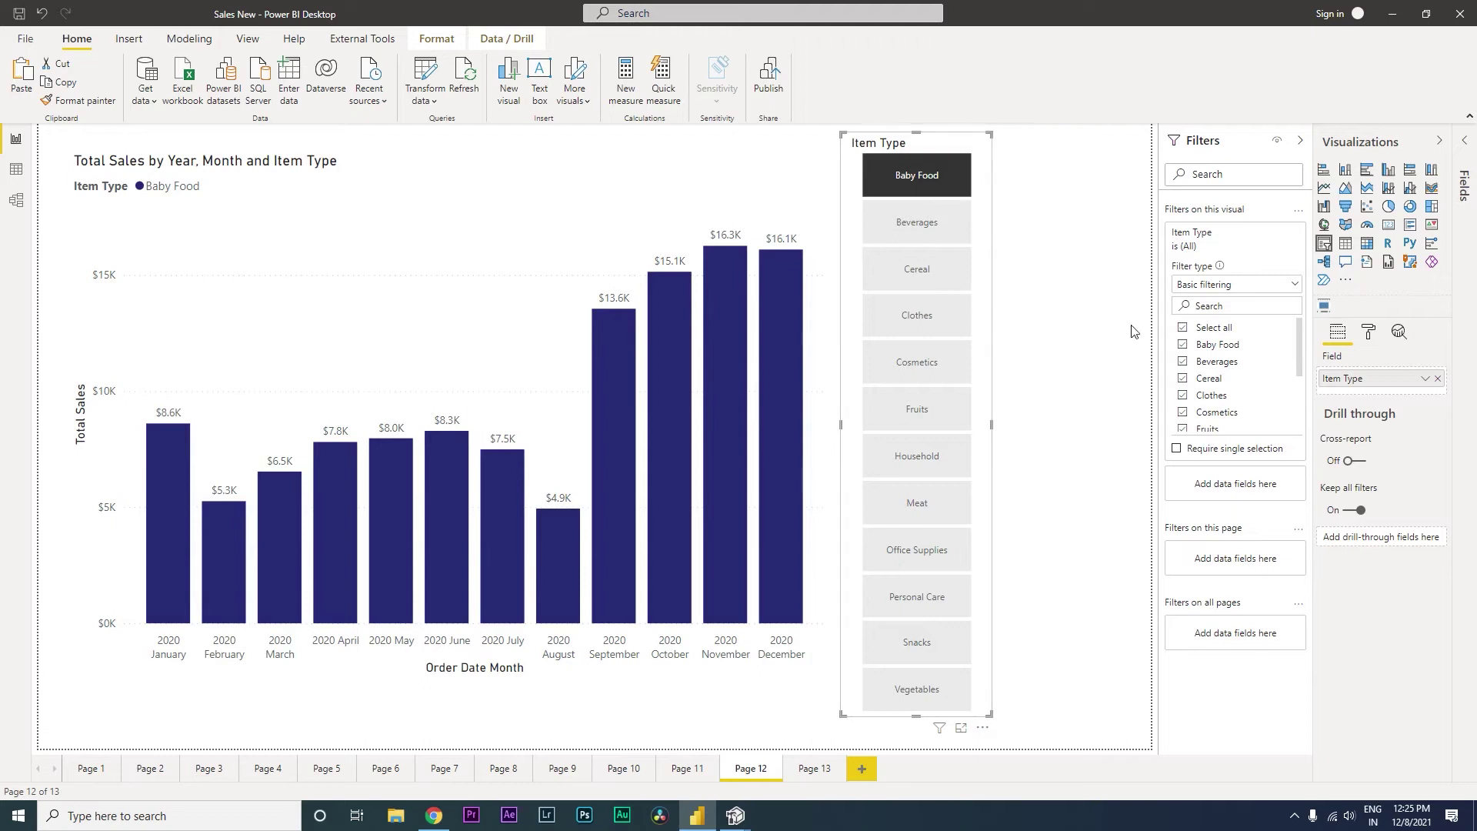
pyautogui.click(1182, 327)
pyautogui.click(1185, 345)
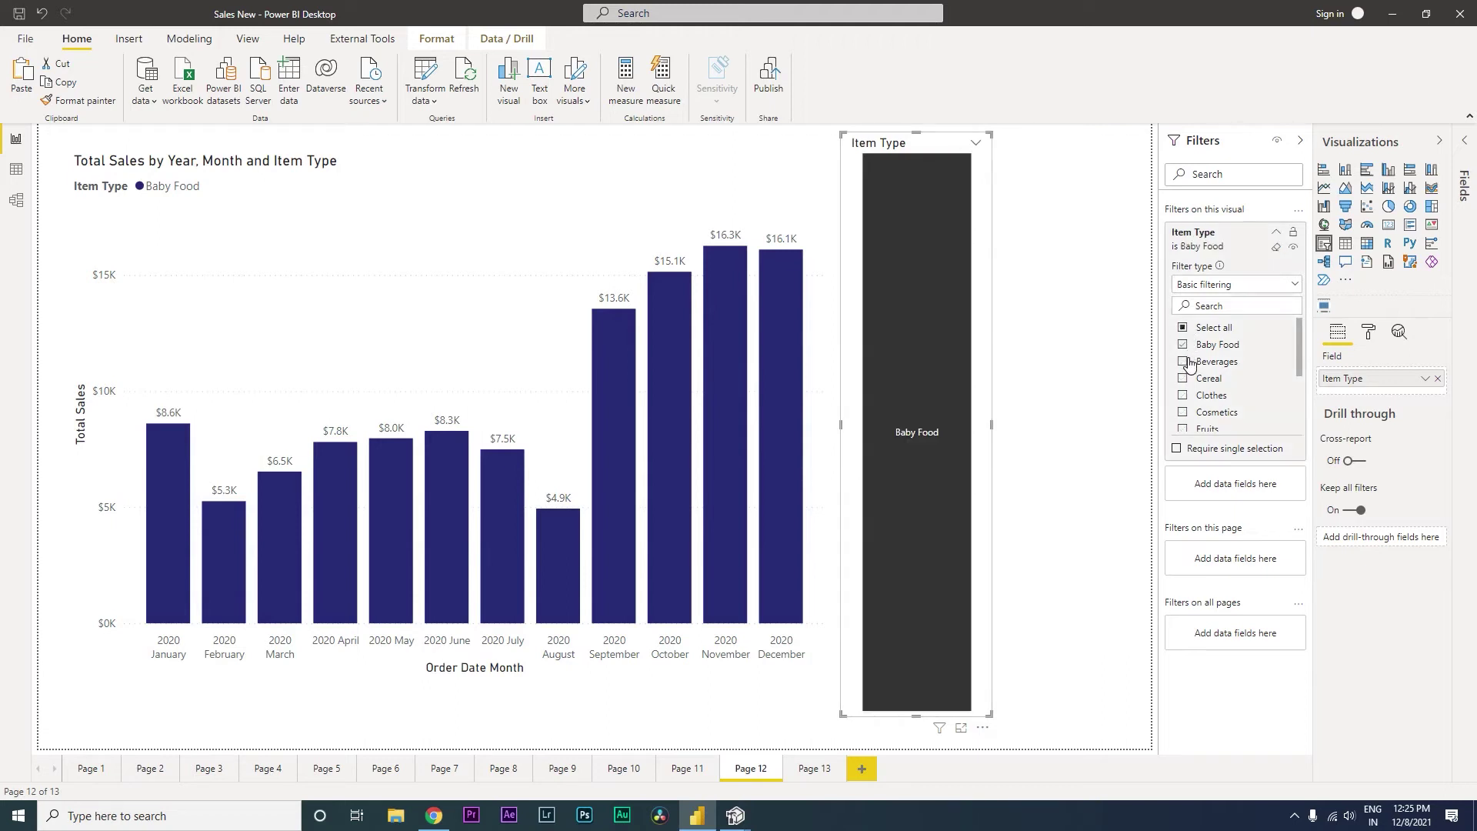
pyautogui.click(1185, 362)
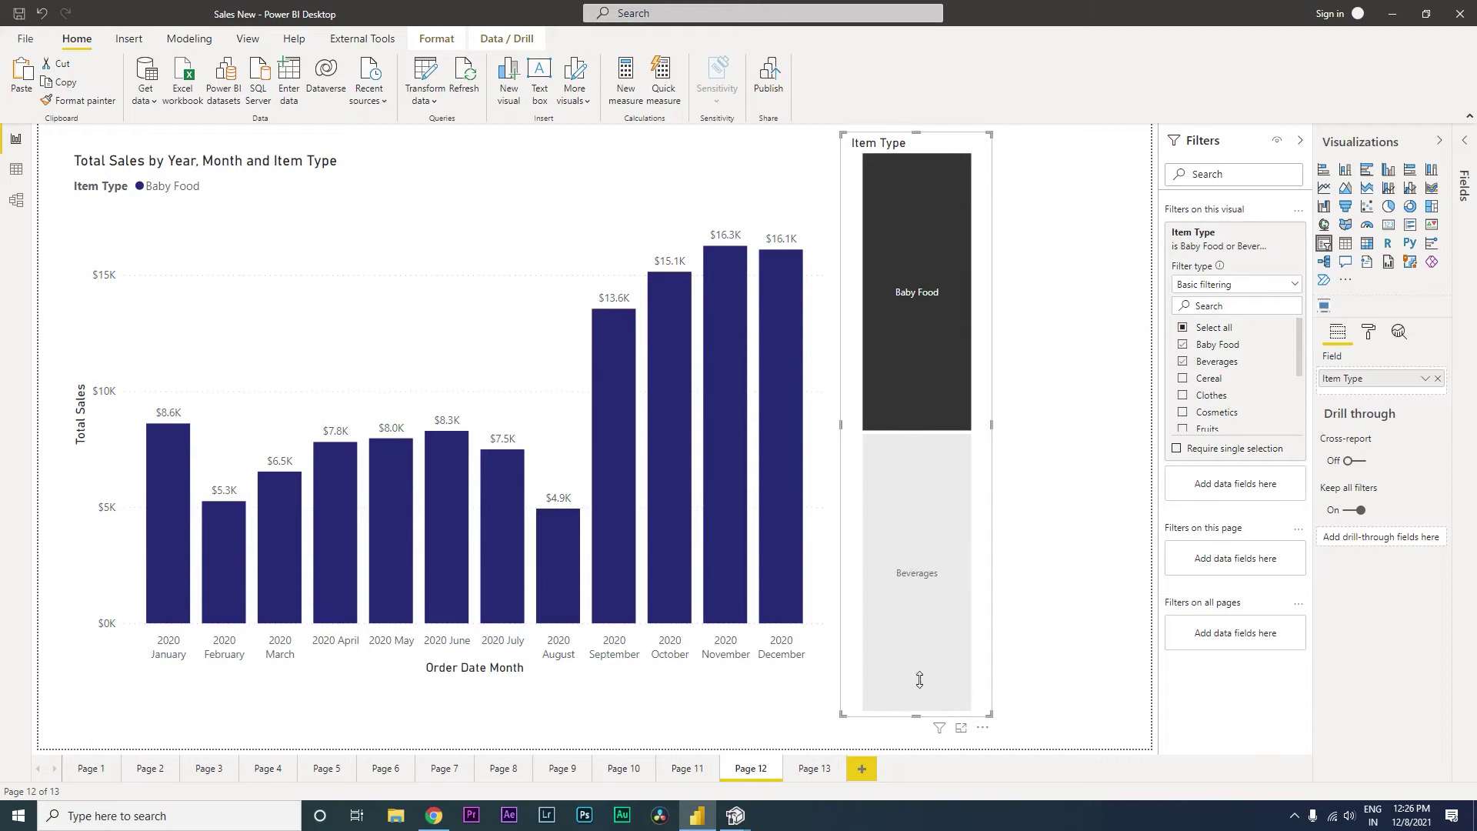
# Make the slicer taller, untick Beverages and Baby Food, and deselect the slicer.
pyautogui.moveTo(919, 680); pyautogui.dragTo(923, 713)
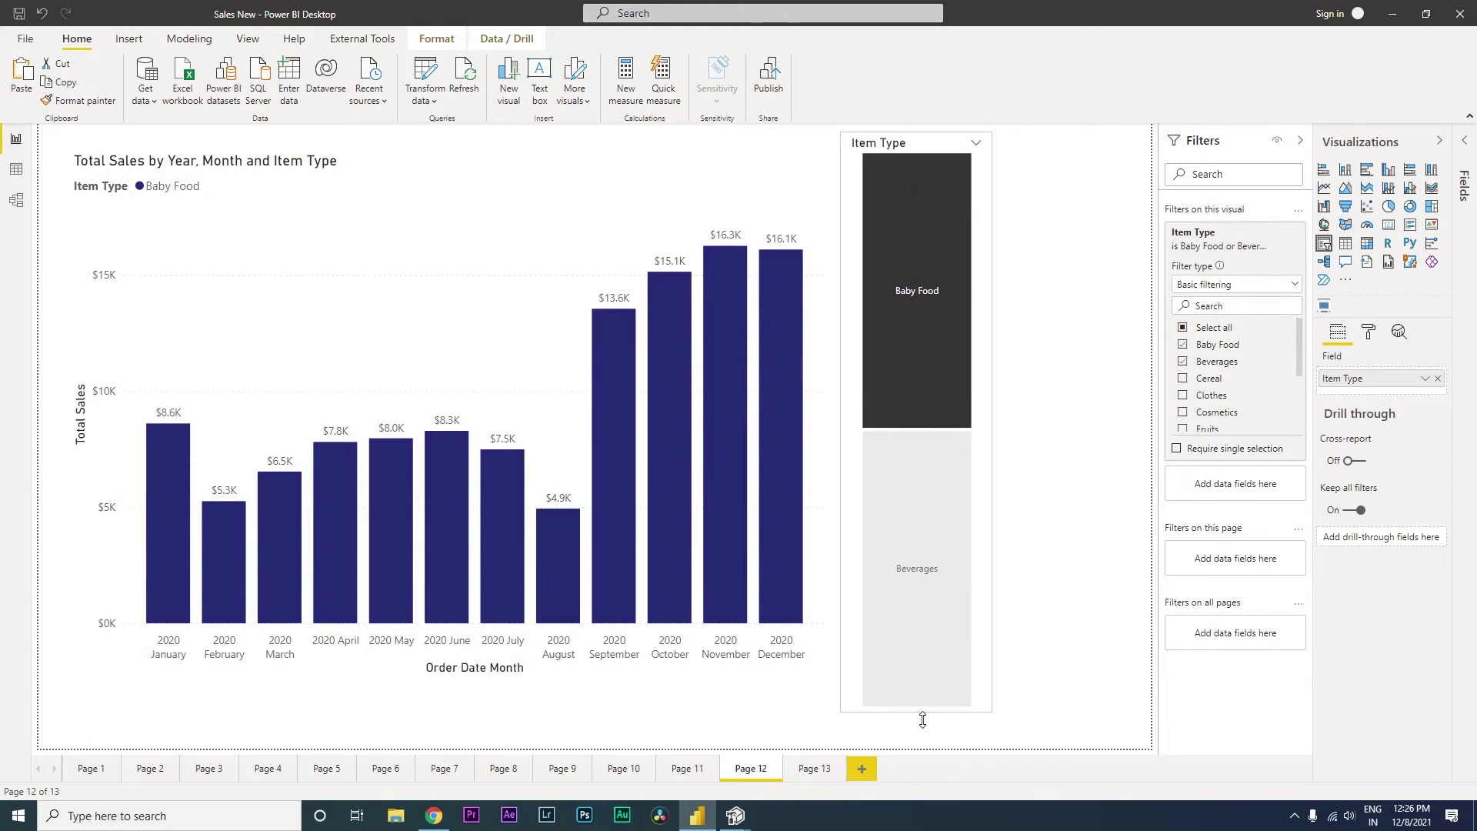
pyautogui.click(1198, 362)
pyautogui.click(1196, 344)
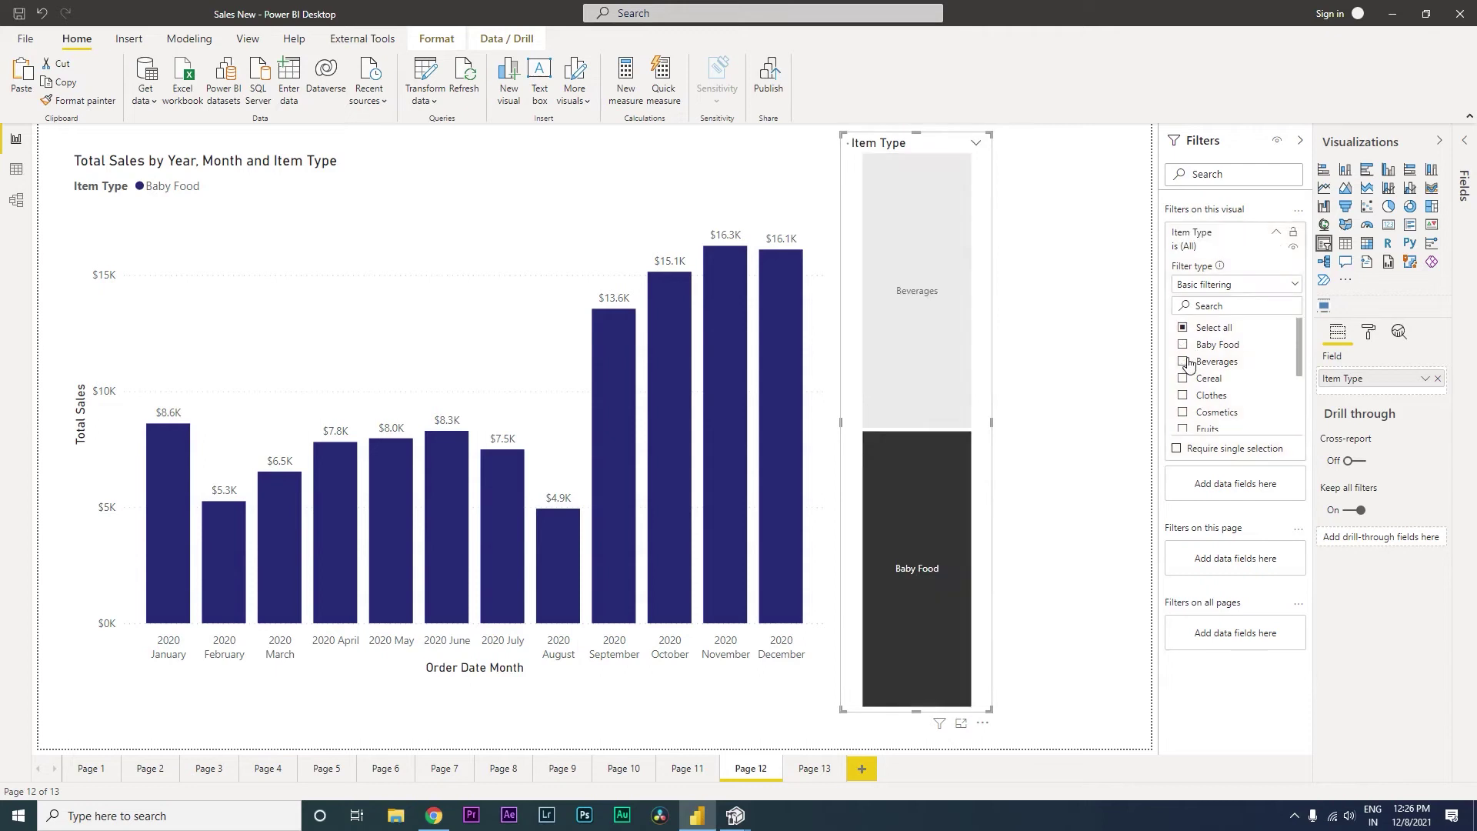
pyautogui.click(1013, 297)
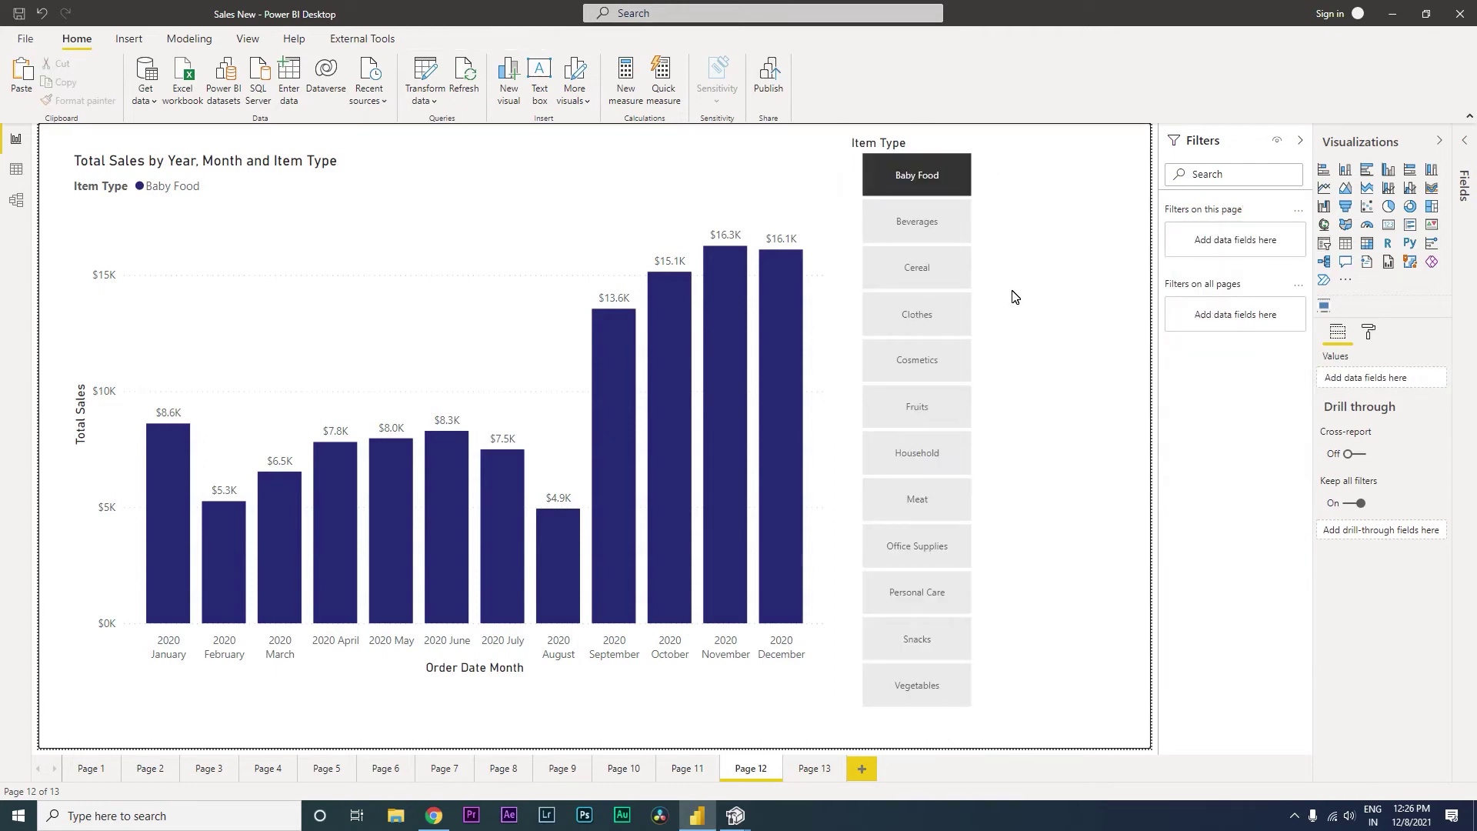
# Paste the prepared colour-coded item-type bar chart, clear the Baby Food choice, and select the stacked chart.
pyautogui.hotkey('ctrl', 'v')
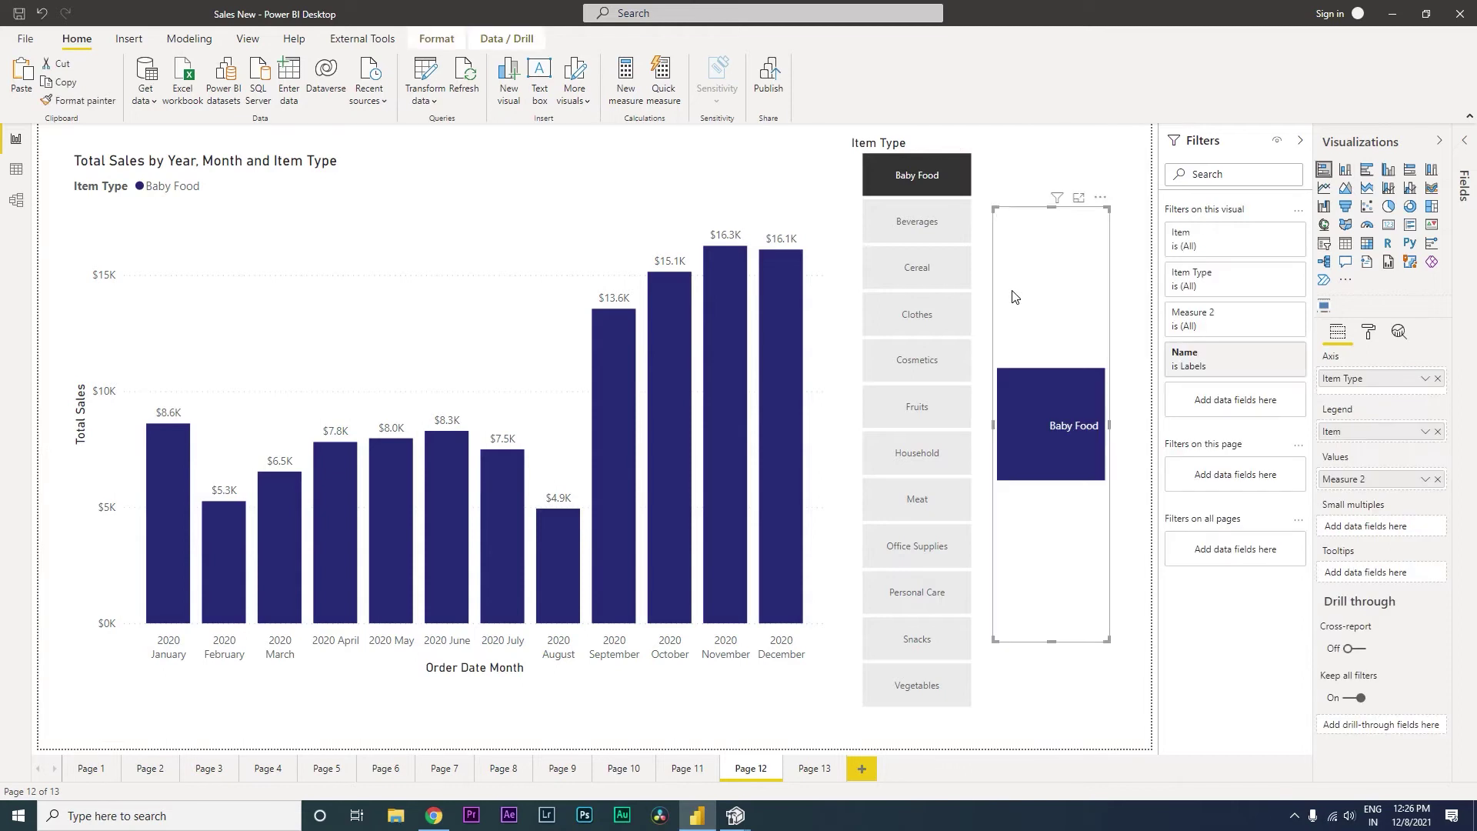
pyautogui.click(929, 174)
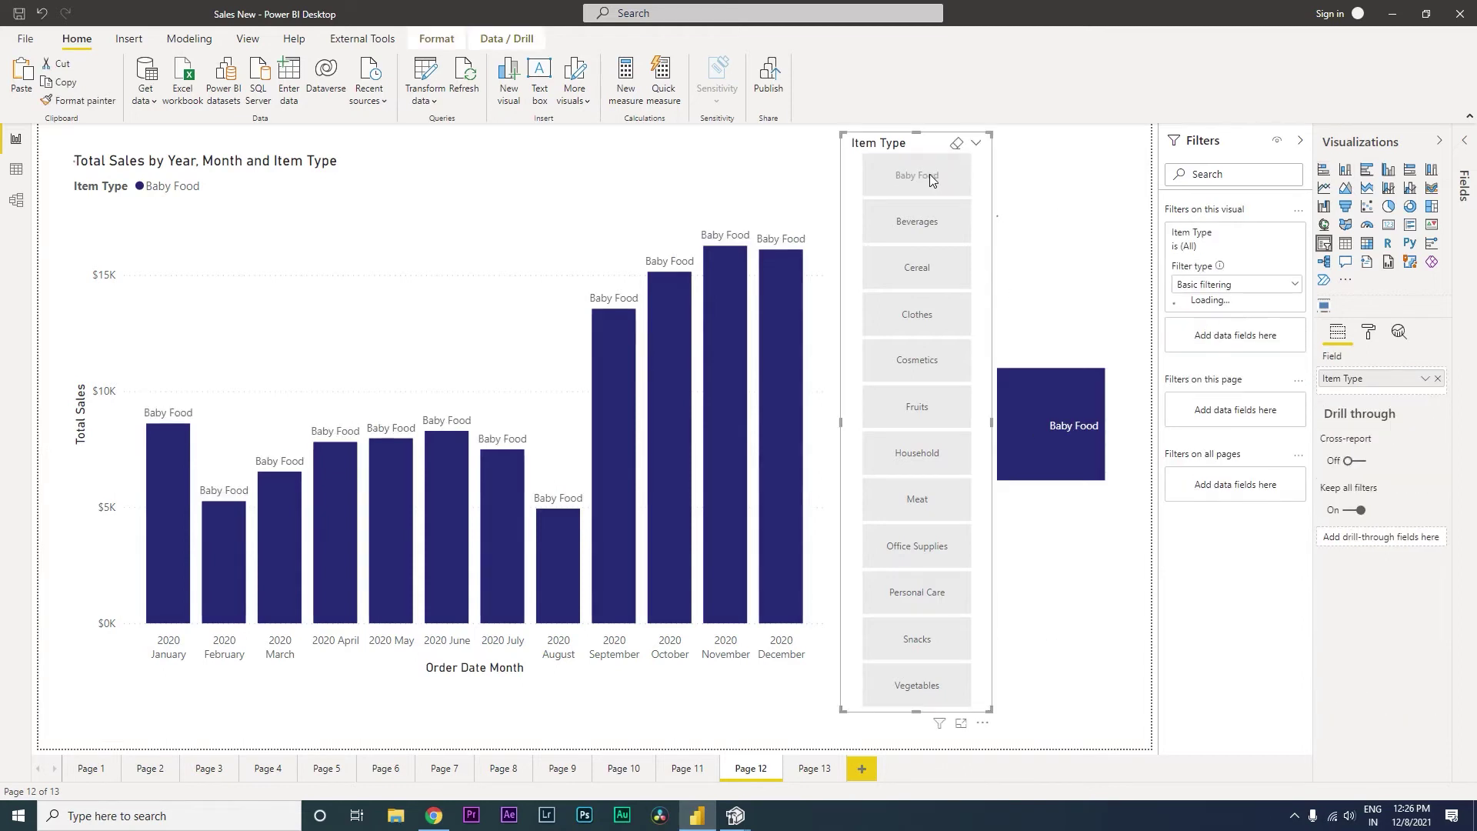
pyautogui.click(815, 208)
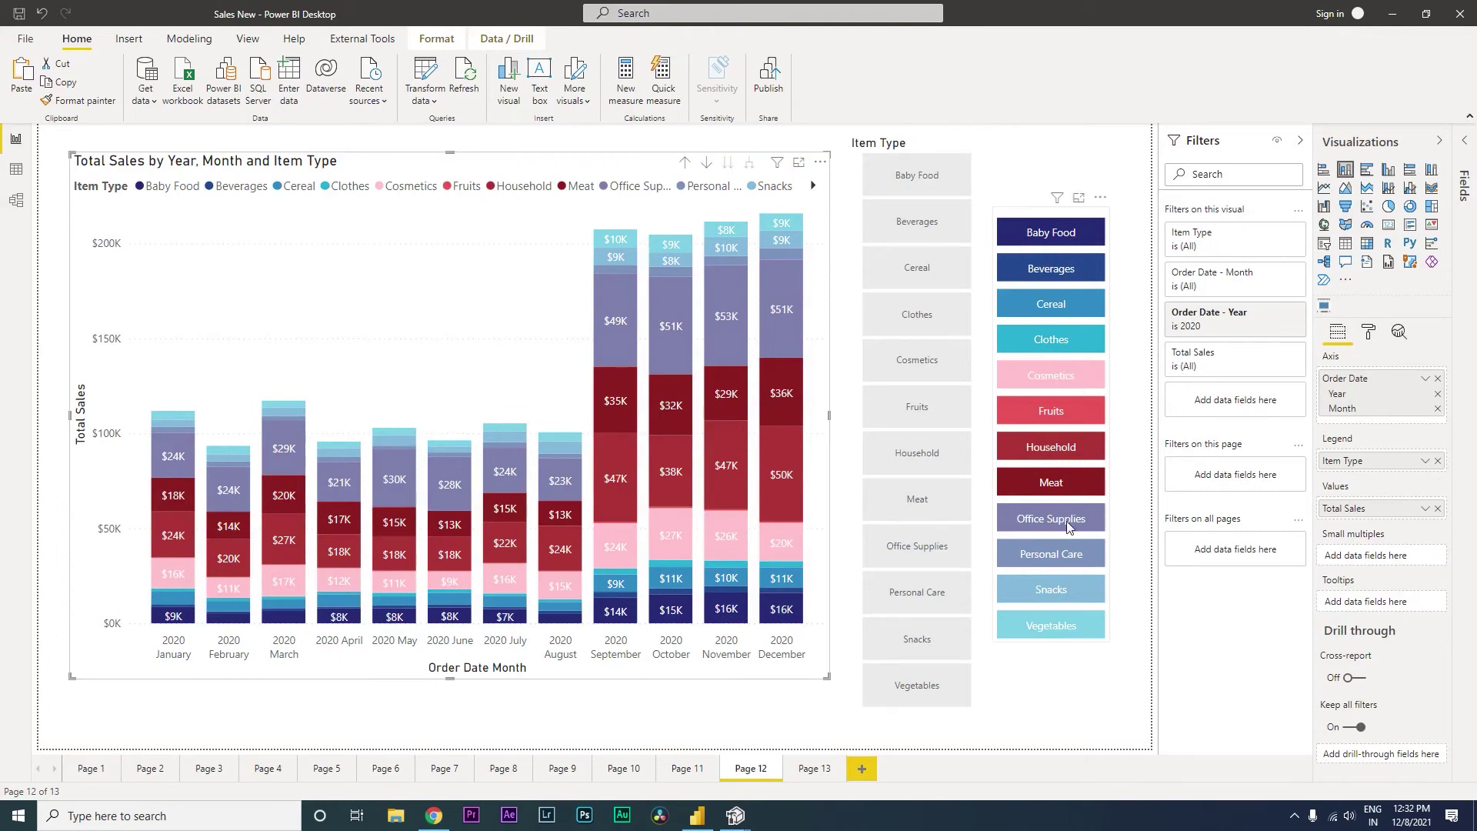
# Delete both the list-style slicer and the colour-coded bar chart slicer.
pyautogui.click(961, 168)
pyautogui.press('Delete')
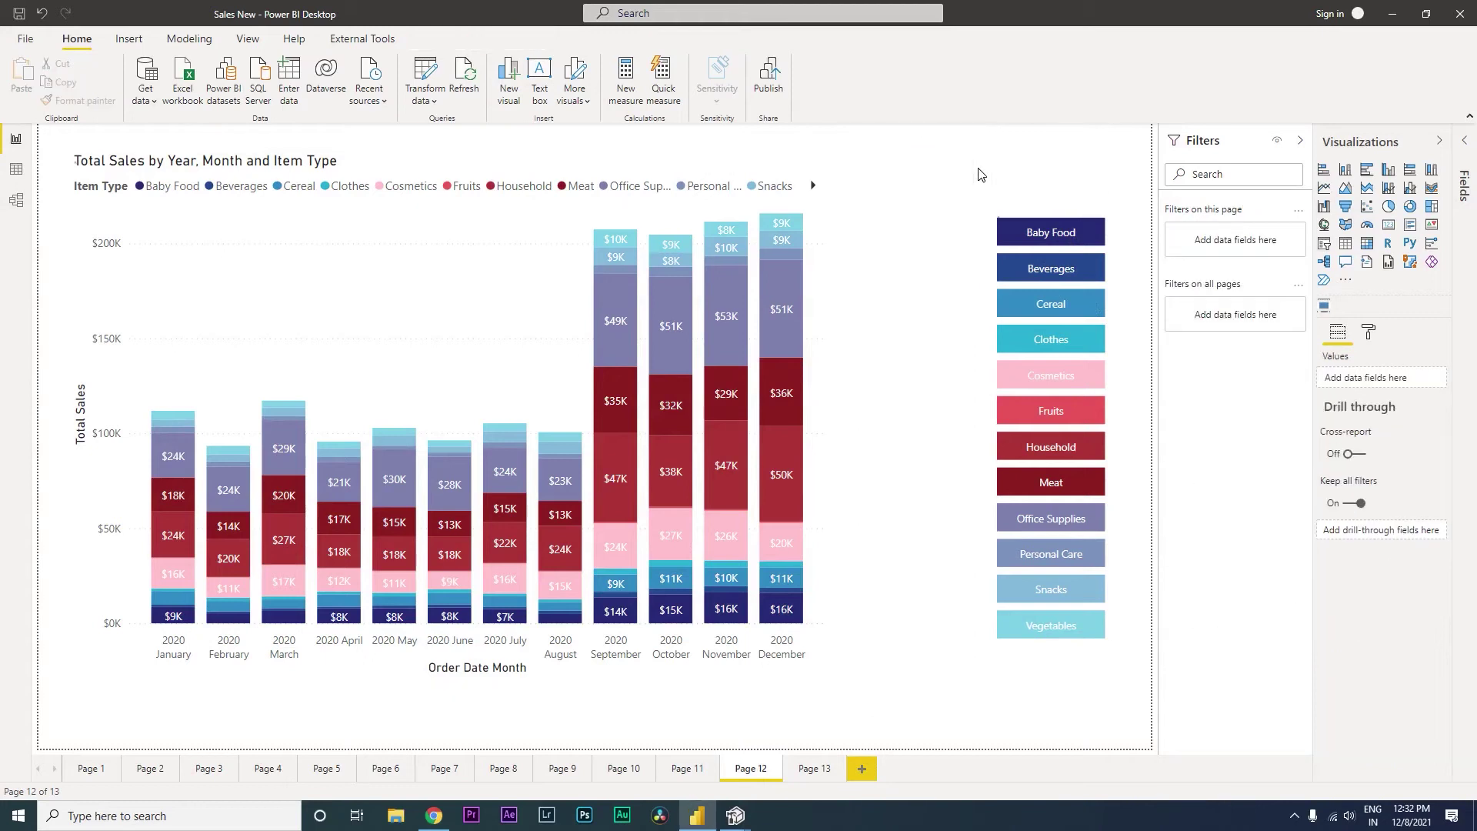
pyautogui.click(1108, 282)
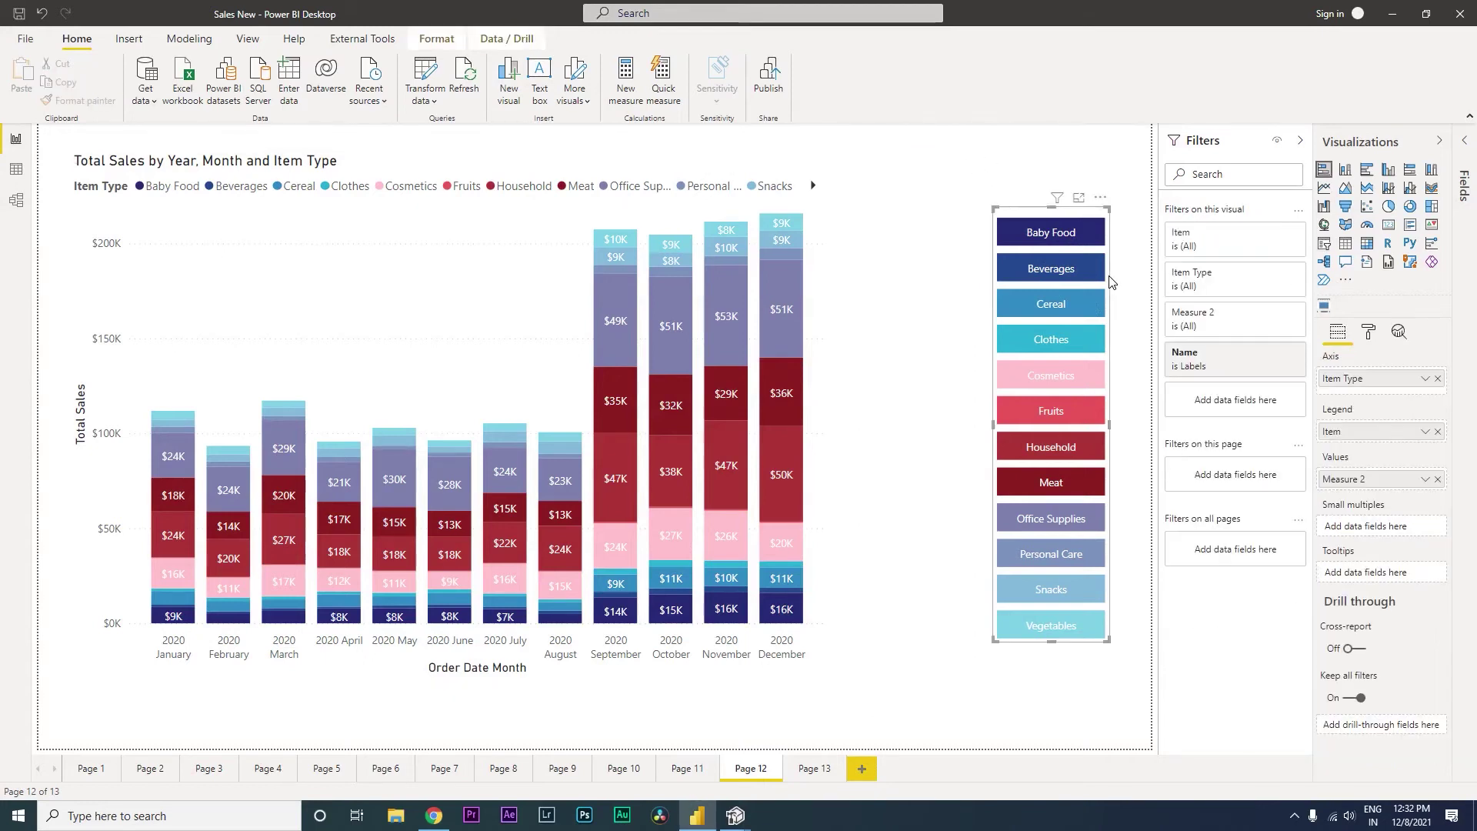
pyautogui.press('Delete')
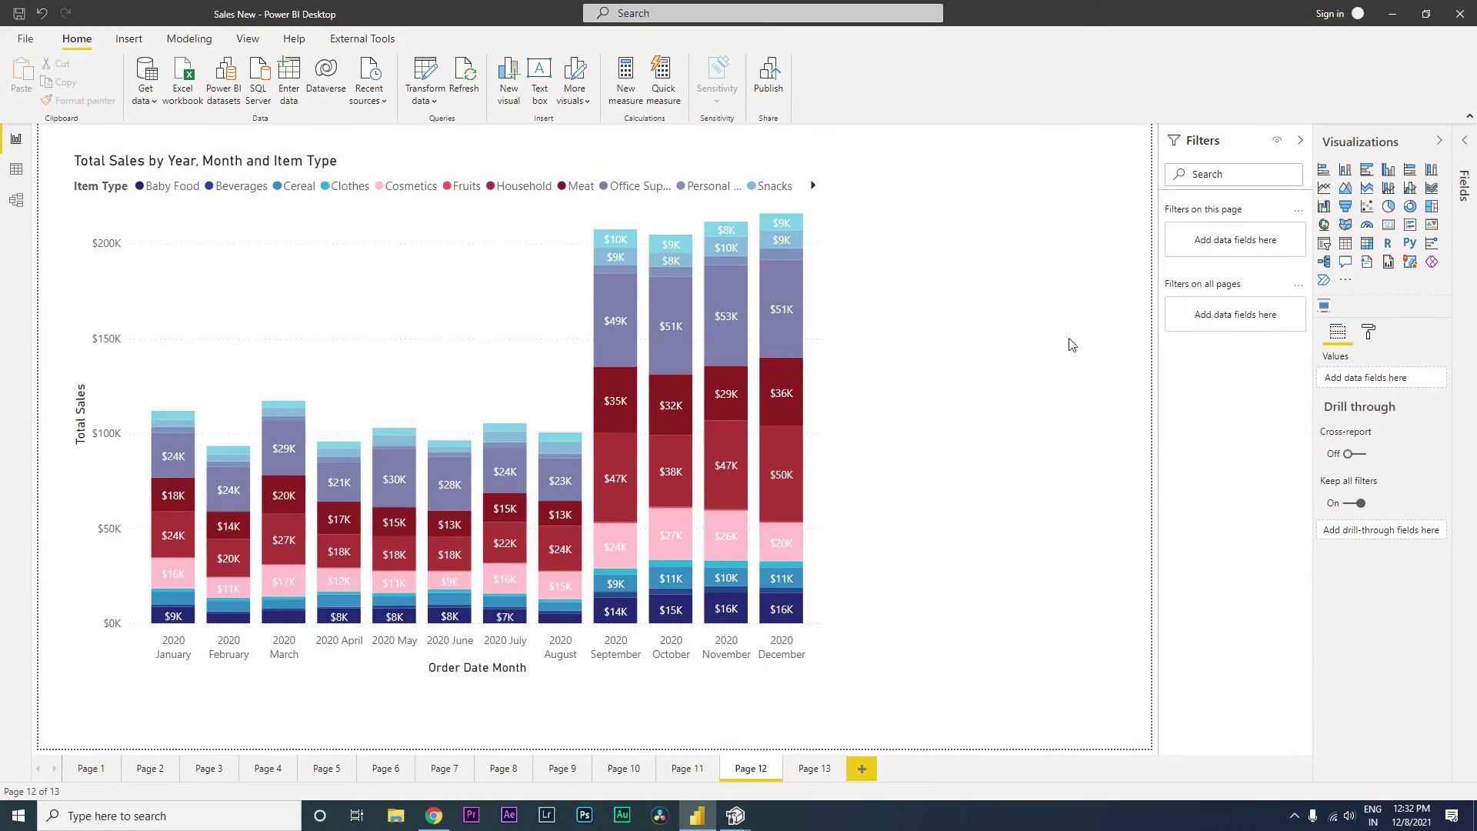
# Add a stacked bar chart with Item Type from 50000 Sales Records on its axis.
pyautogui.click(1466, 142)
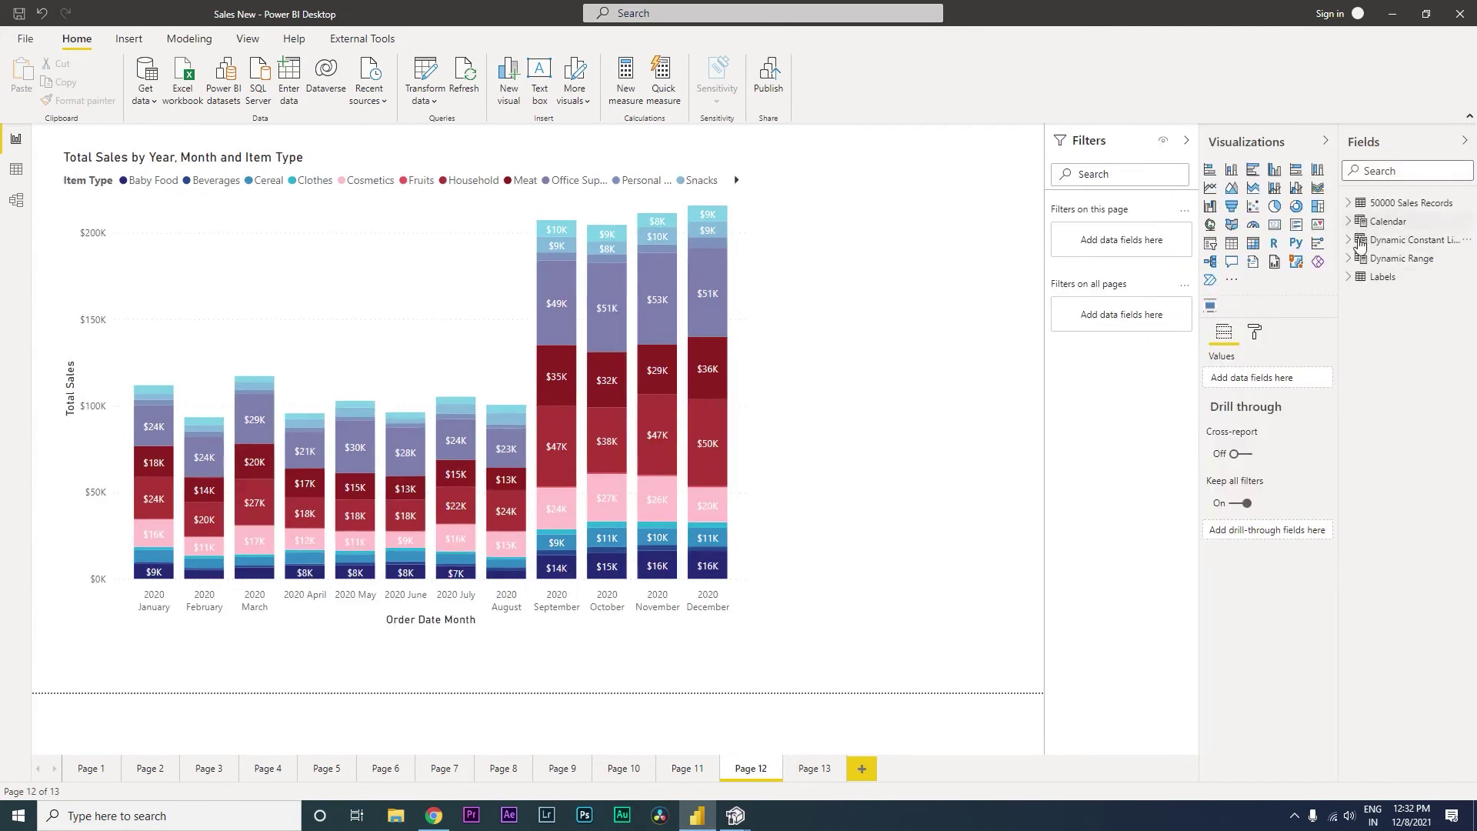
pyautogui.click(1358, 205)
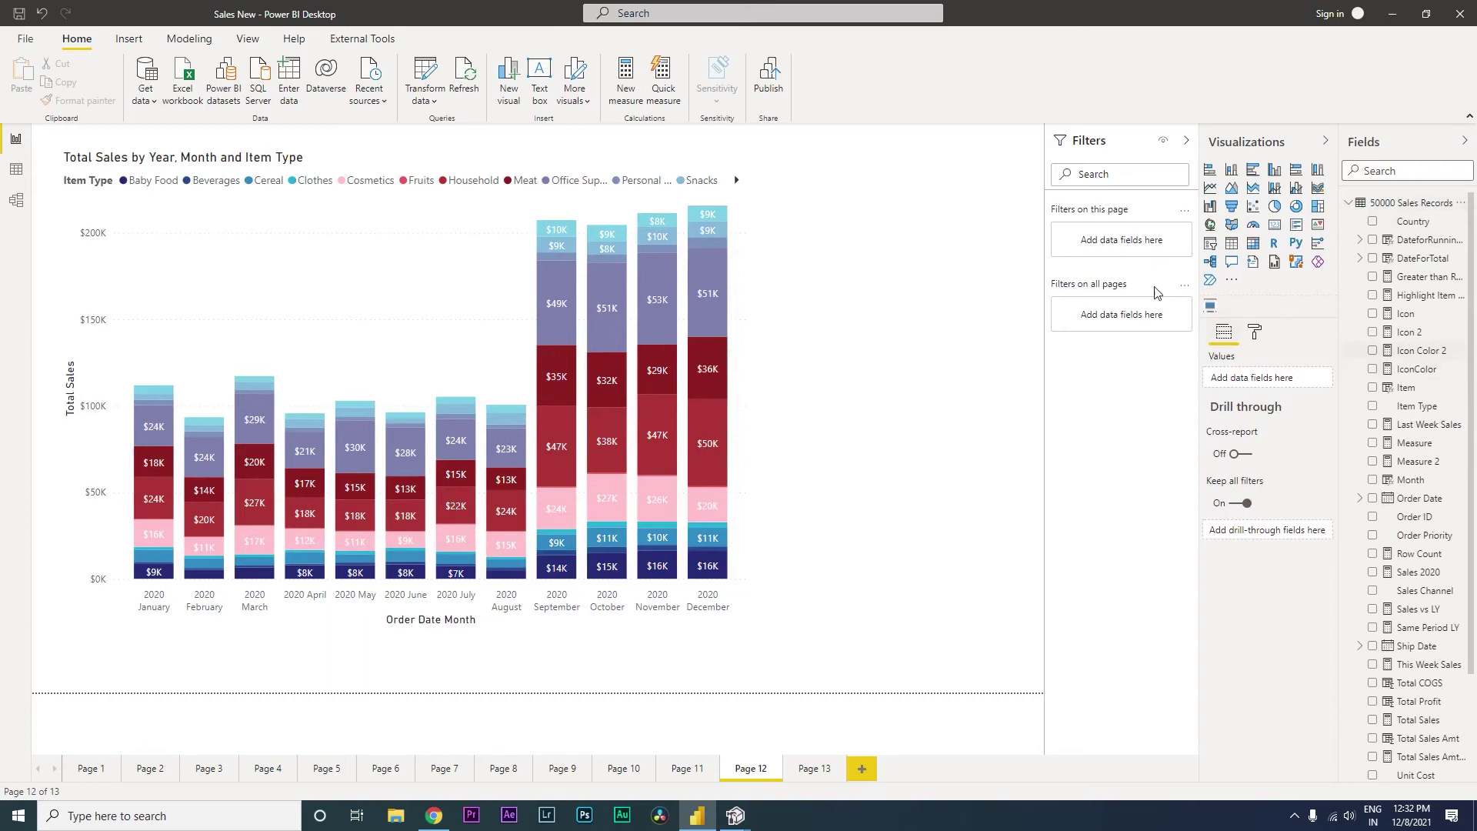
pyautogui.click(1210, 170)
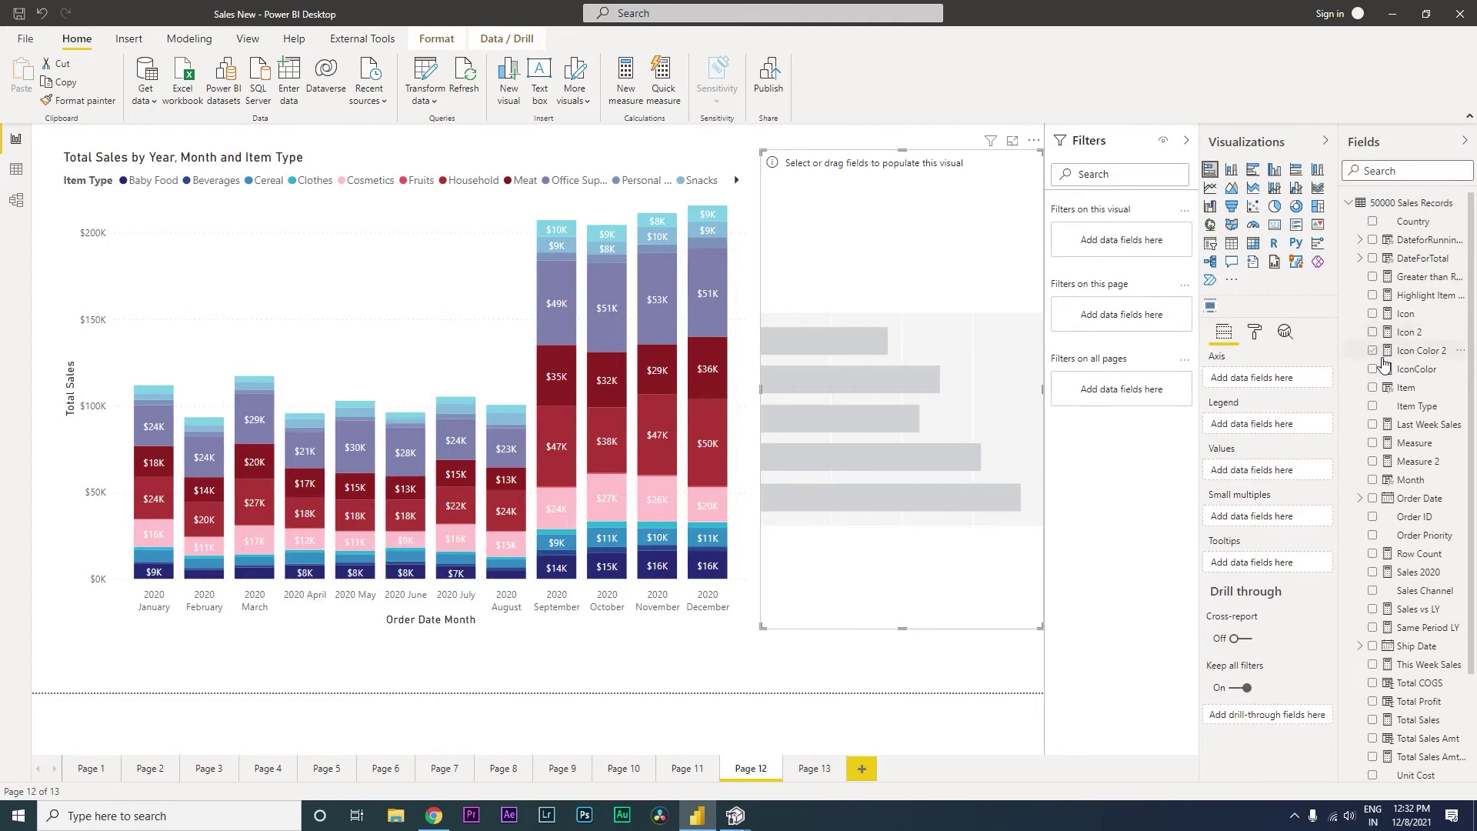
pyautogui.click(1374, 407)
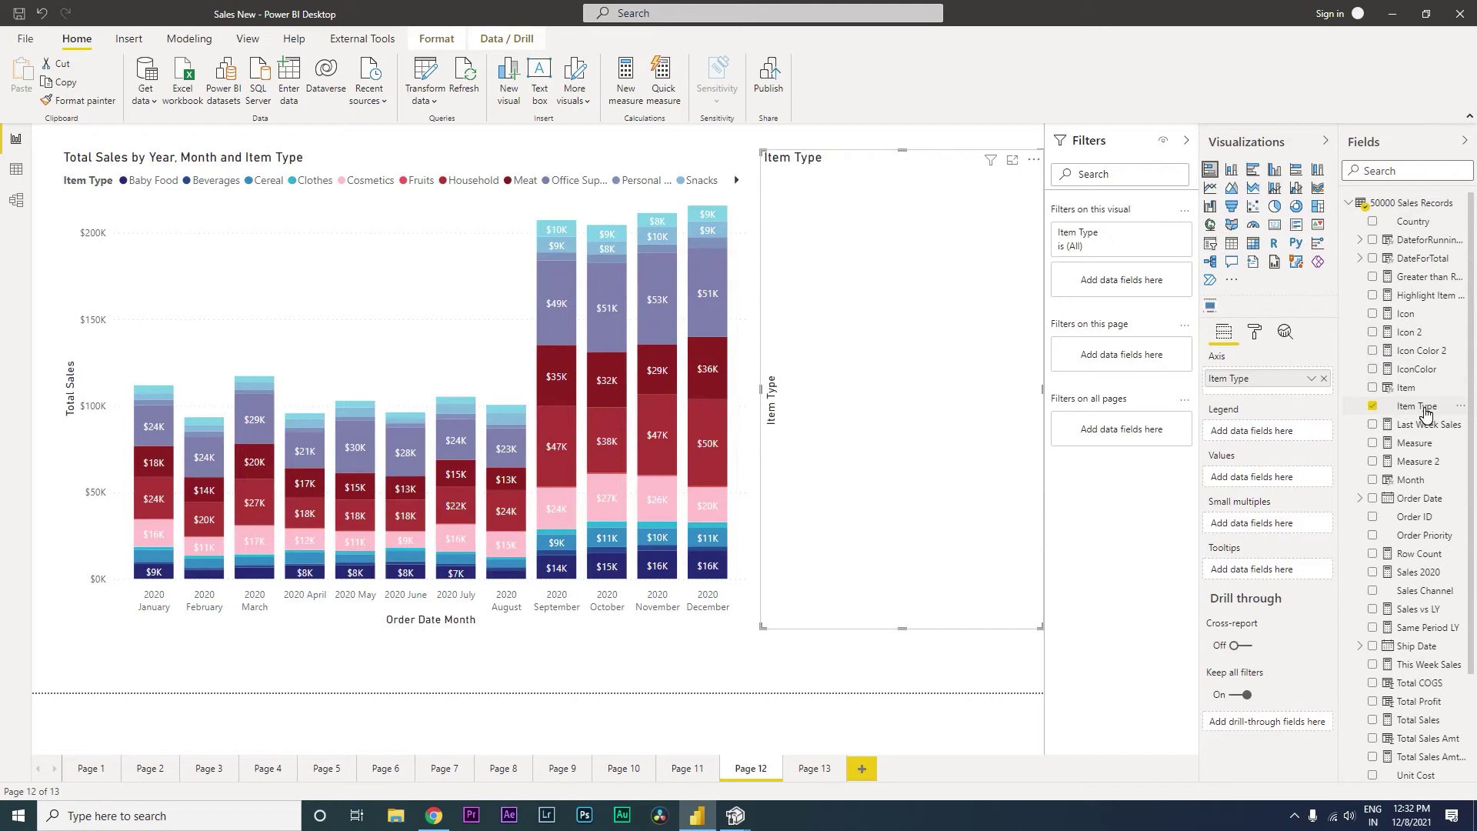
# Create a new measure 'Slicer Measure = 1' in the 50000 Sales Records table.
pyautogui.rightClick(1392, 203)
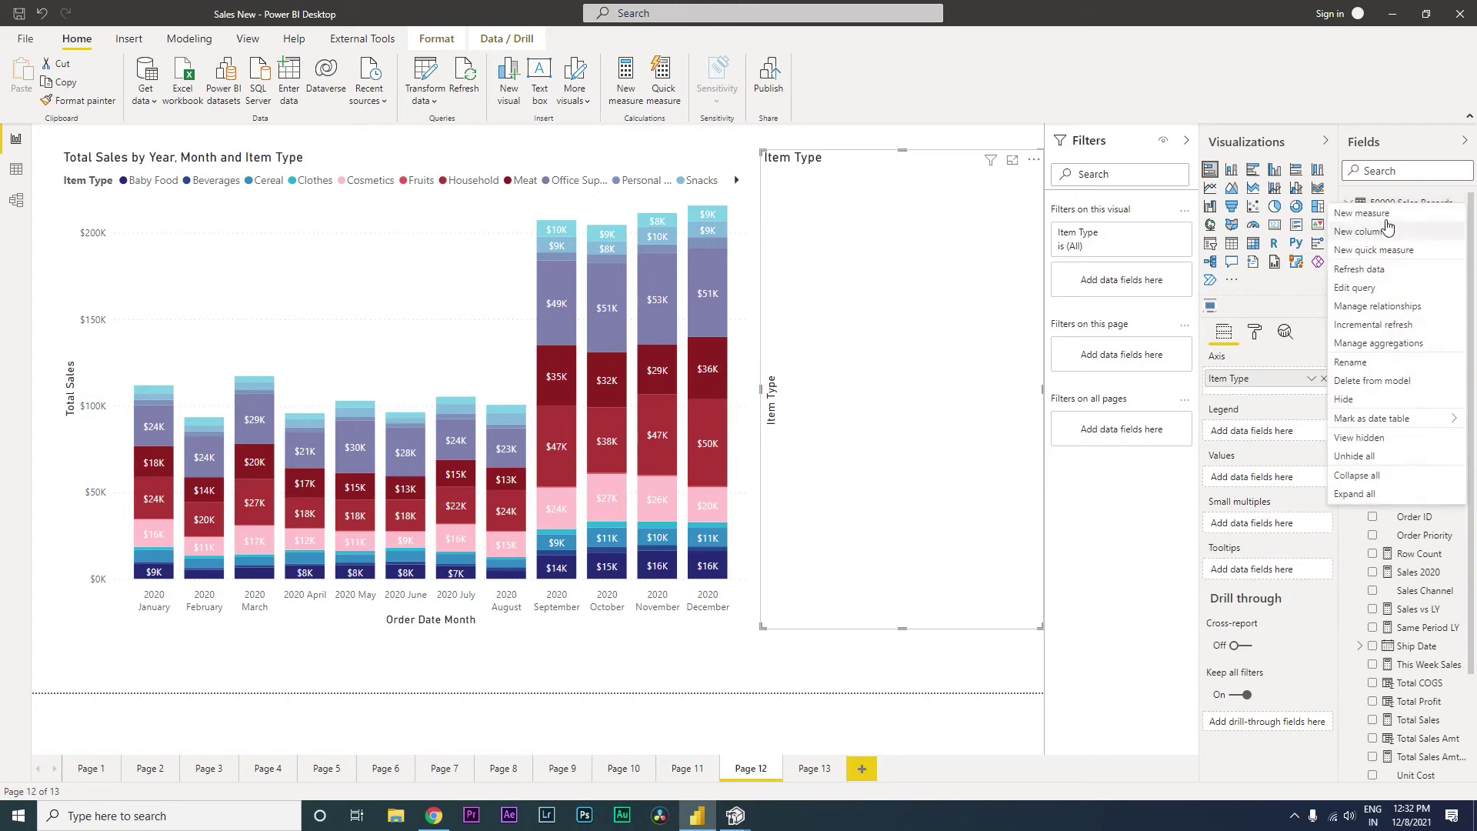
pyautogui.click(1387, 230)
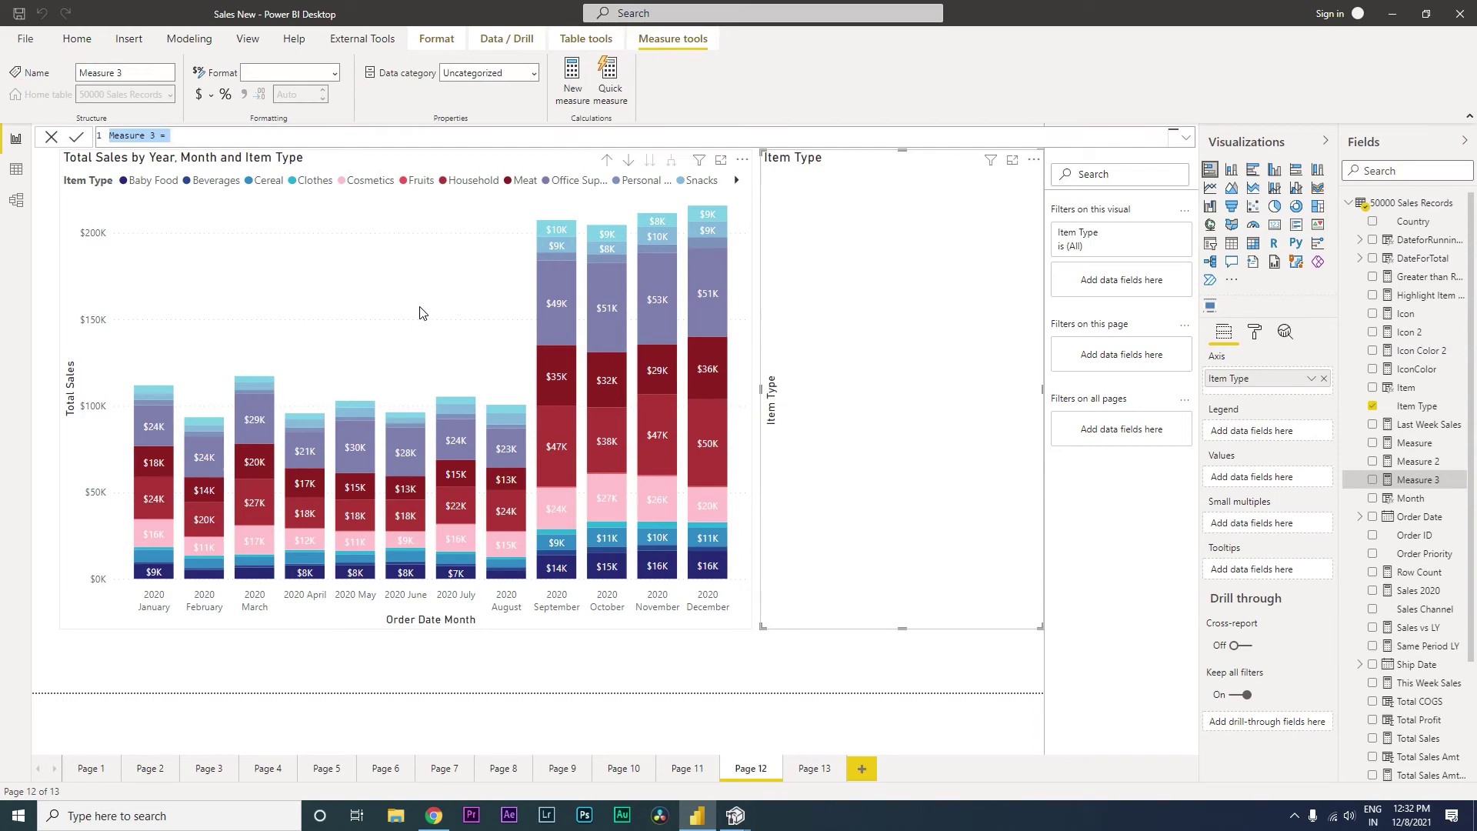
pyautogui.write('Slicer Measure = 1')
pyautogui.press('Return')
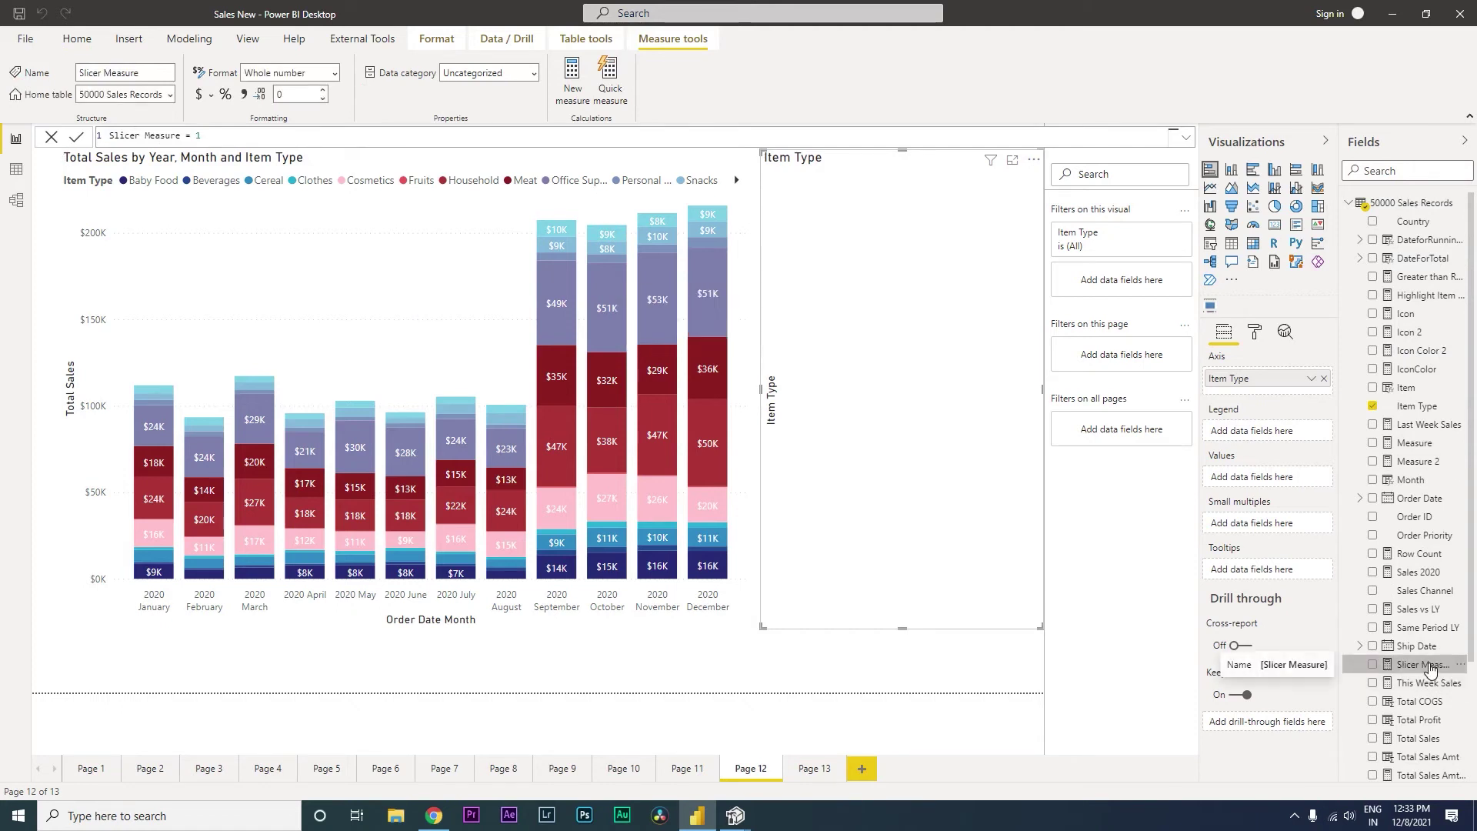
# Use Slicer Measure as the bar chart's values and nudge the chart slightly left.
pyautogui.moveTo(1429, 667); pyautogui.dragTo(1276, 480)
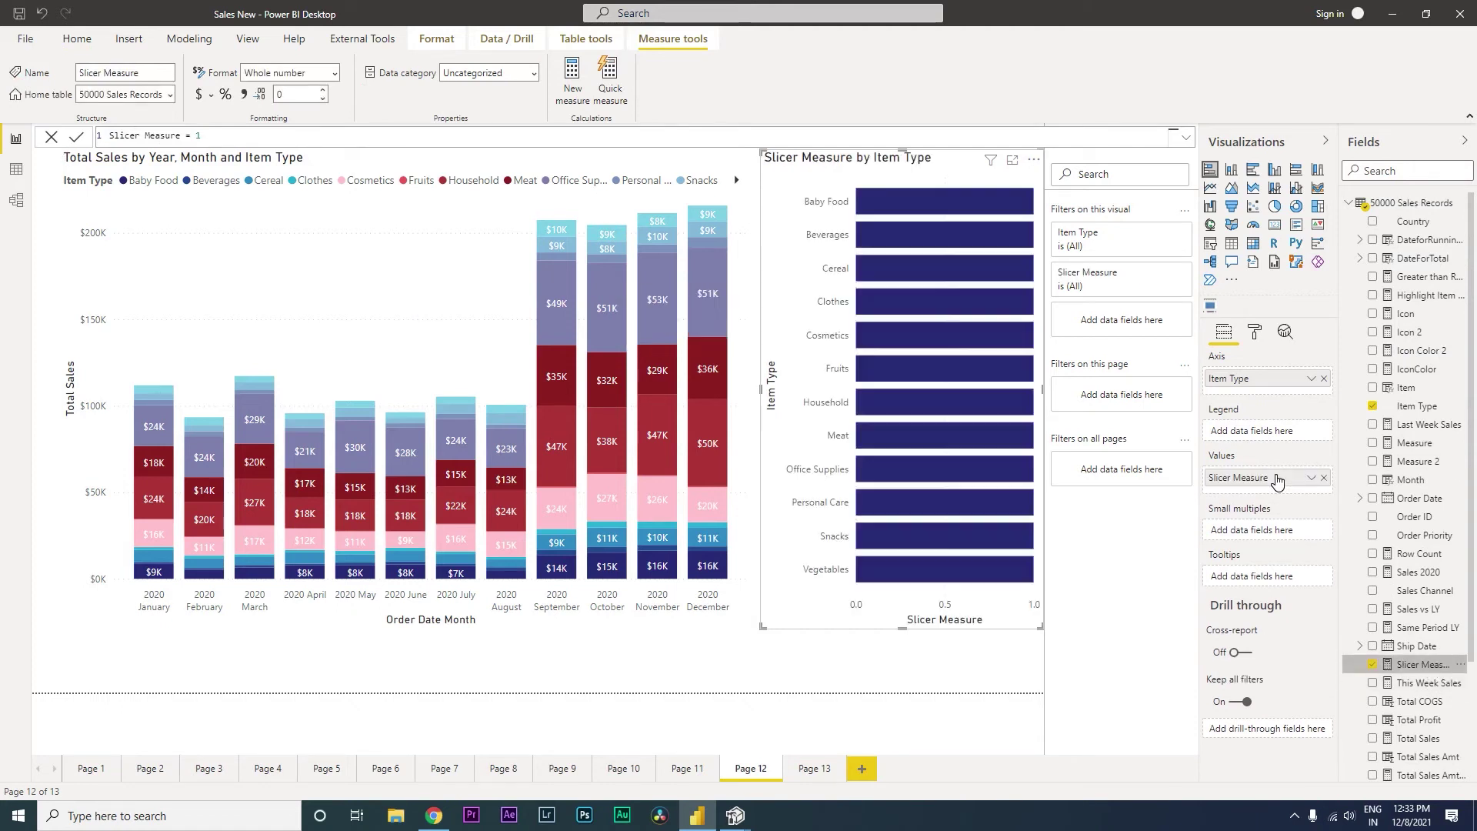
pyautogui.moveTo(952, 156); pyautogui.dragTo(945, 158)
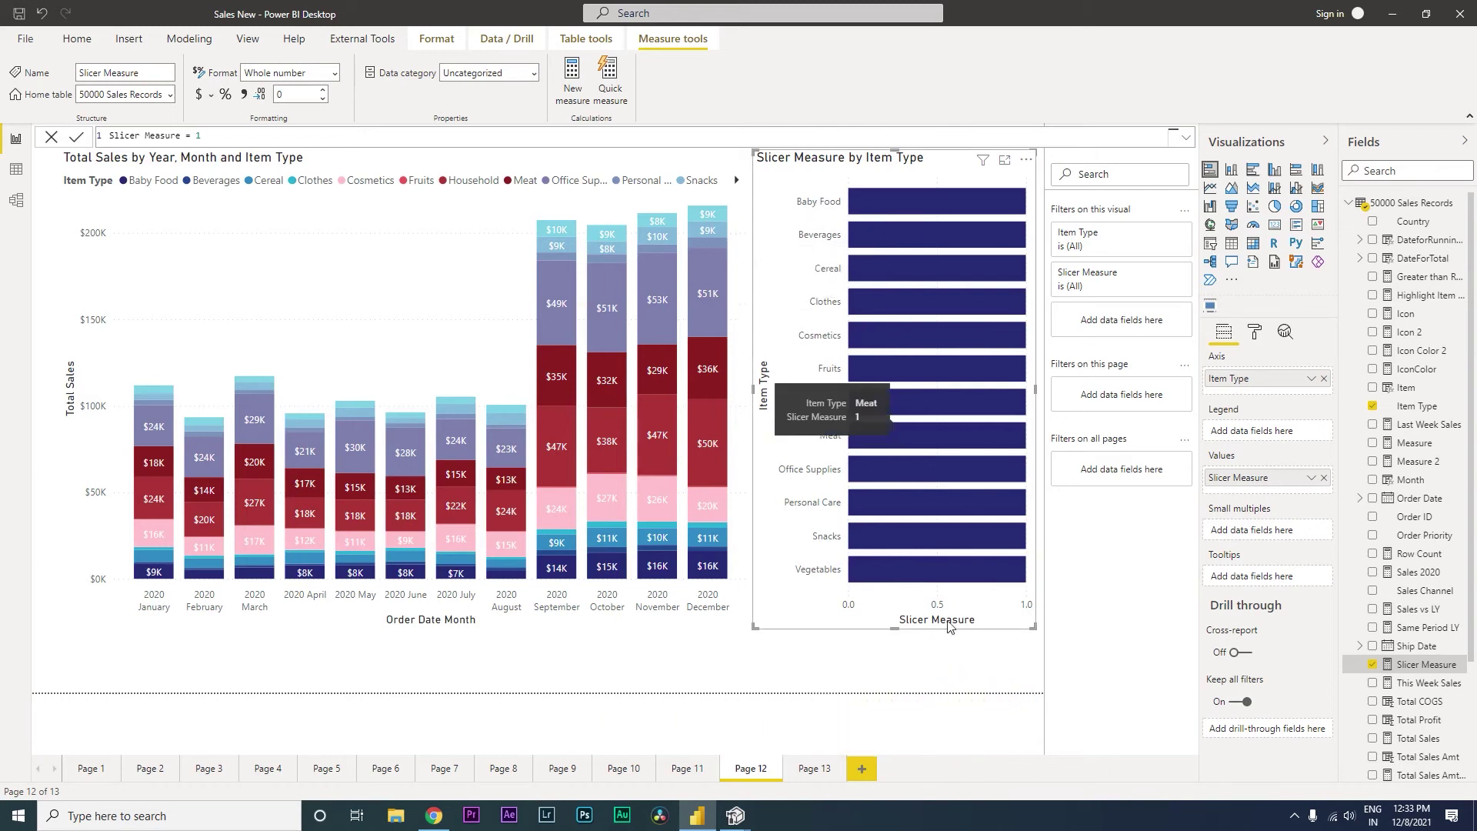
pyautogui.click(970, 674)
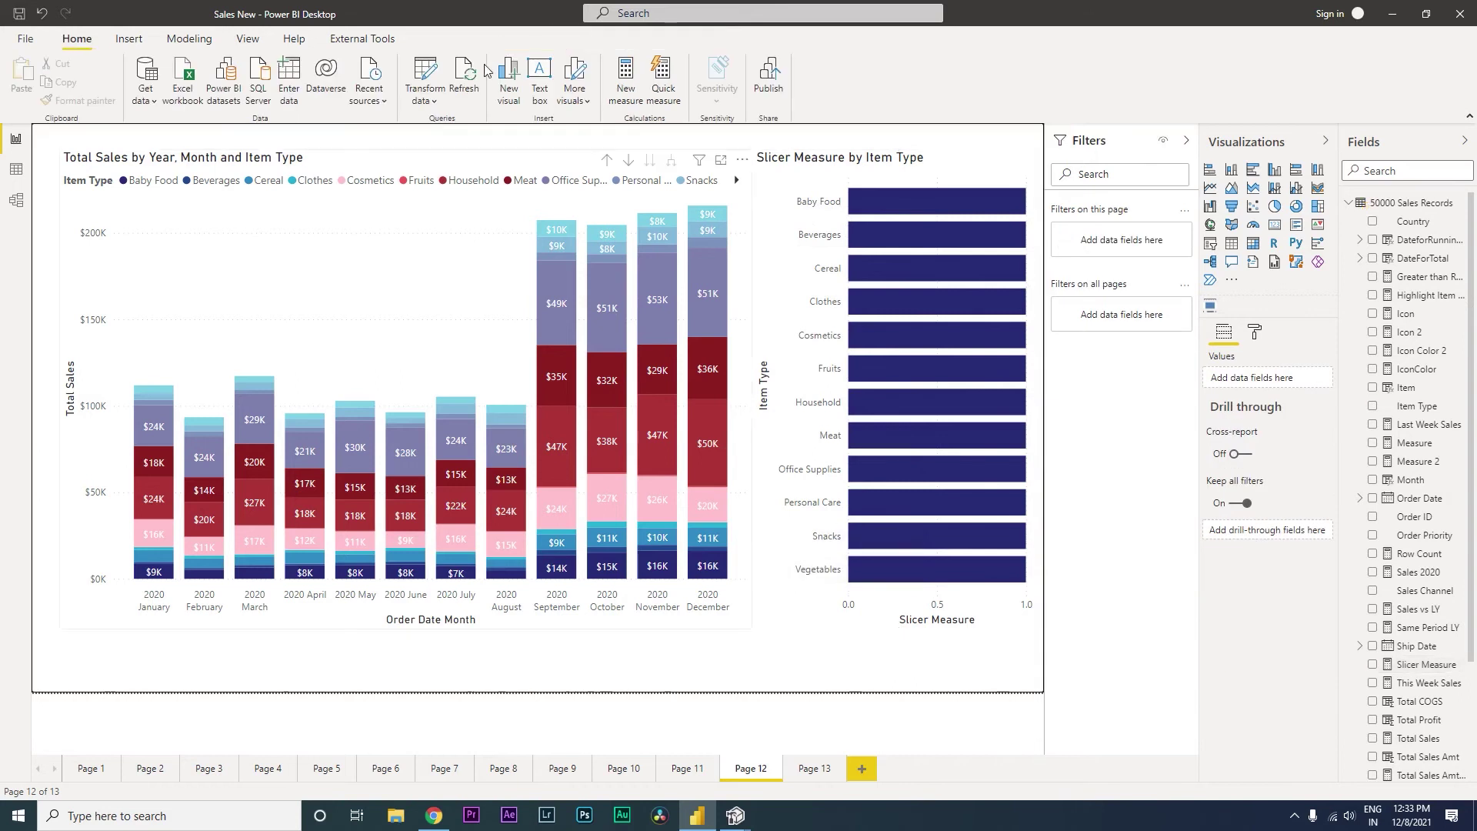
# Launch Tabular Editor from External Tools and move its window to the right.
pyautogui.click(373, 40)
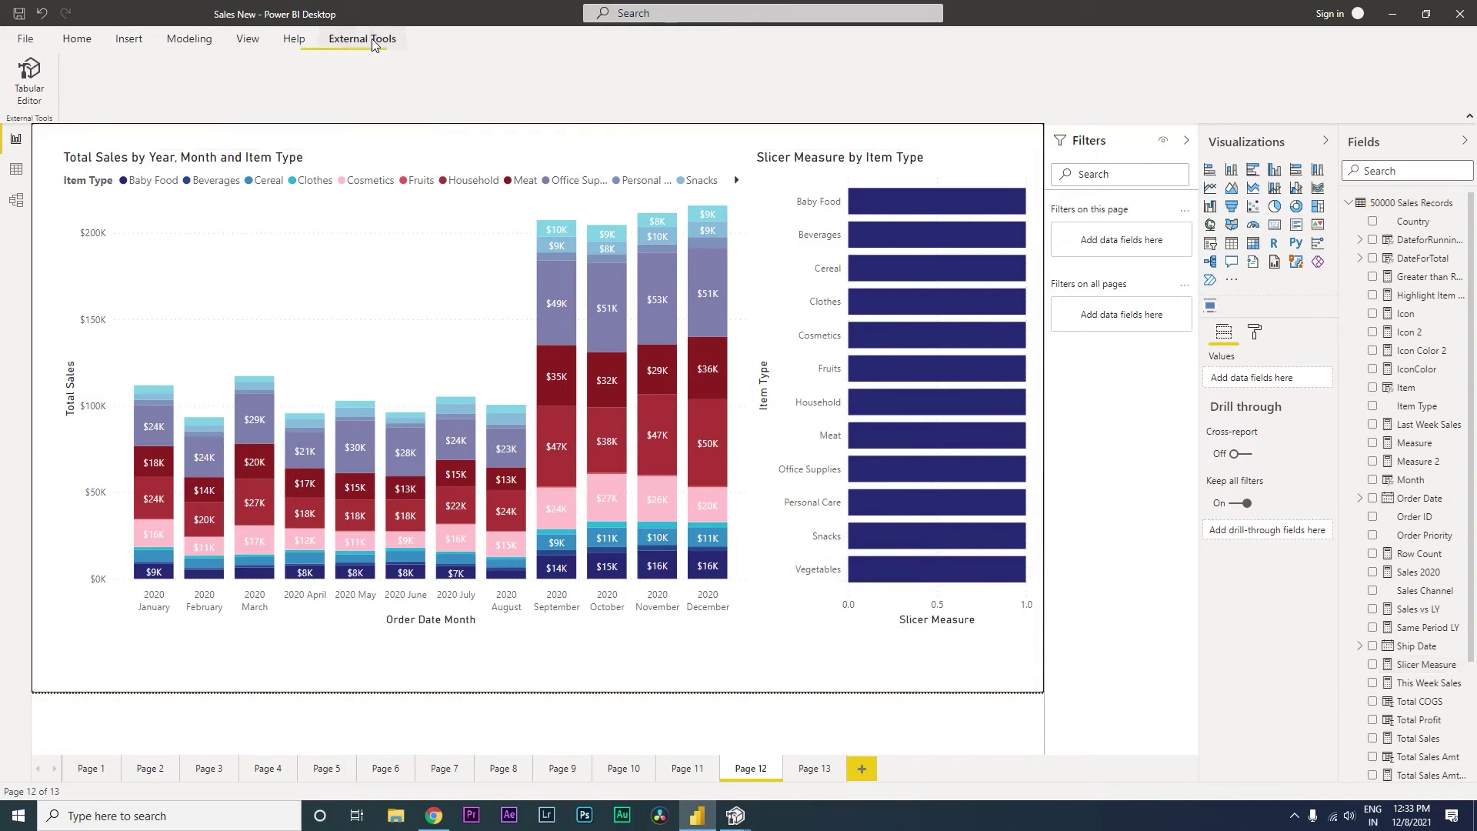
pyautogui.click(36, 99)
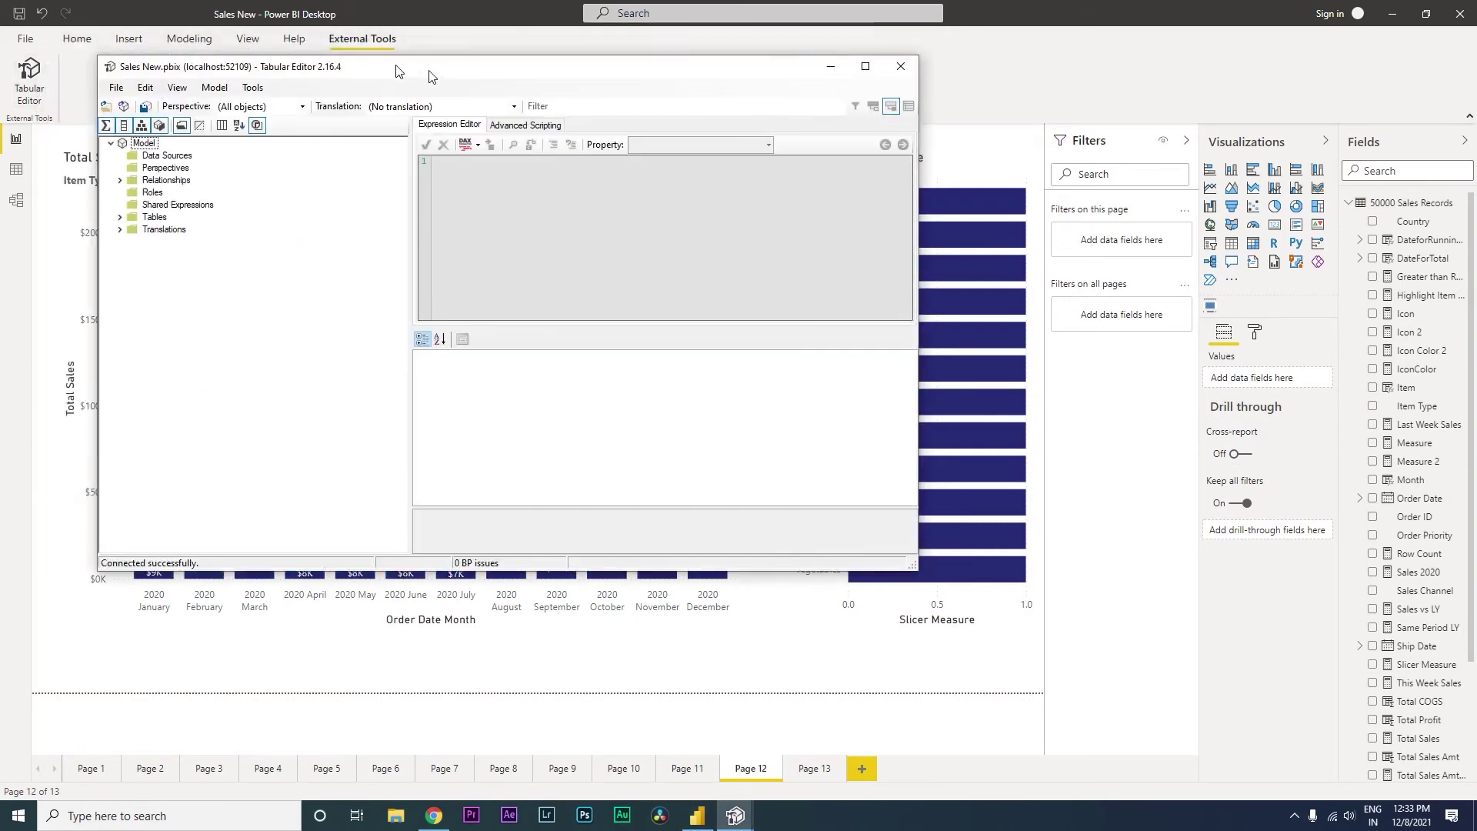
pyautogui.moveTo(397, 71); pyautogui.dragTo(566, 82)
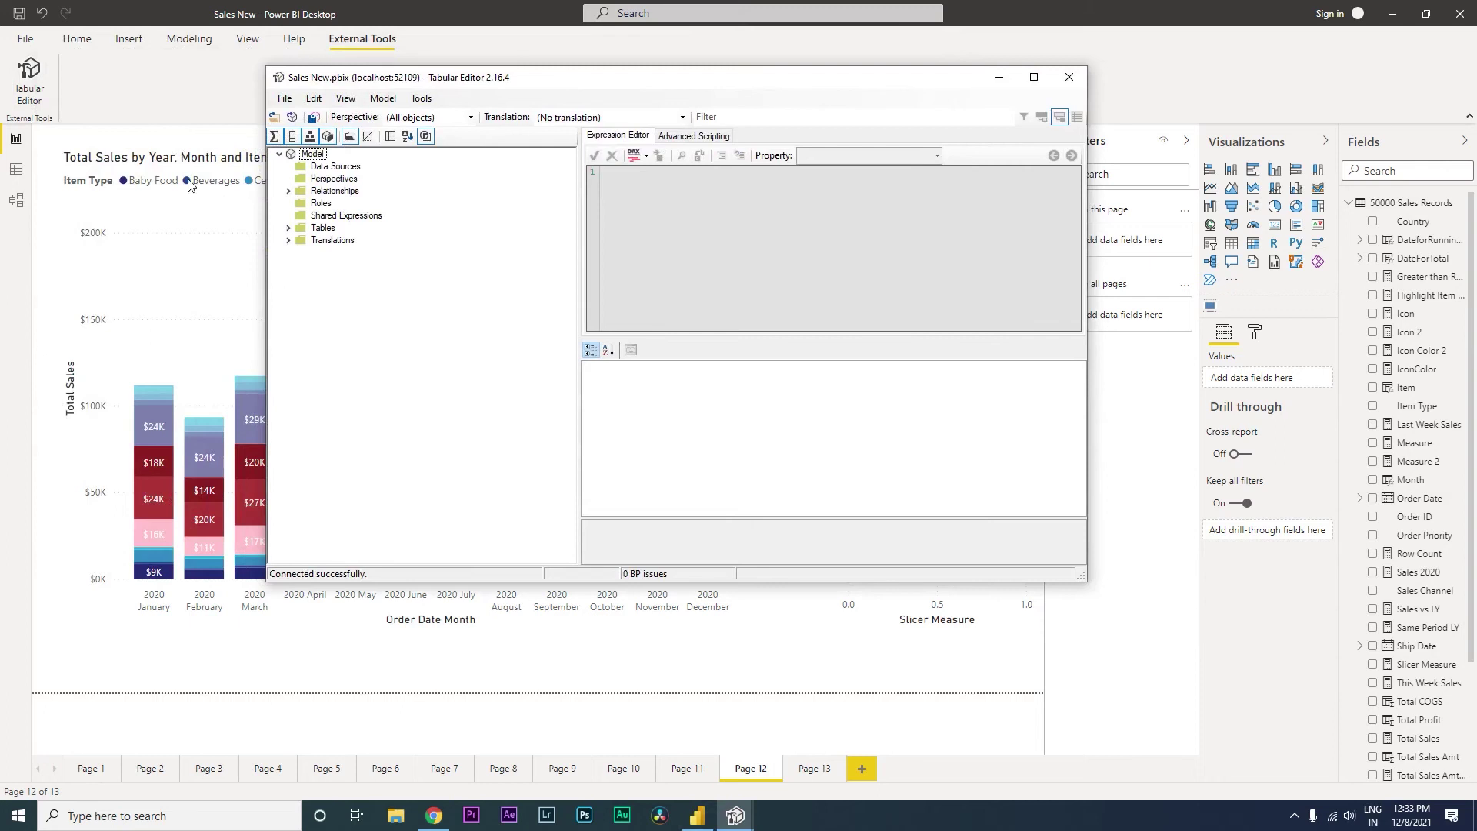
# Create a new calculation group named Slicer Labels under Tables.
pyautogui.click(288, 229)
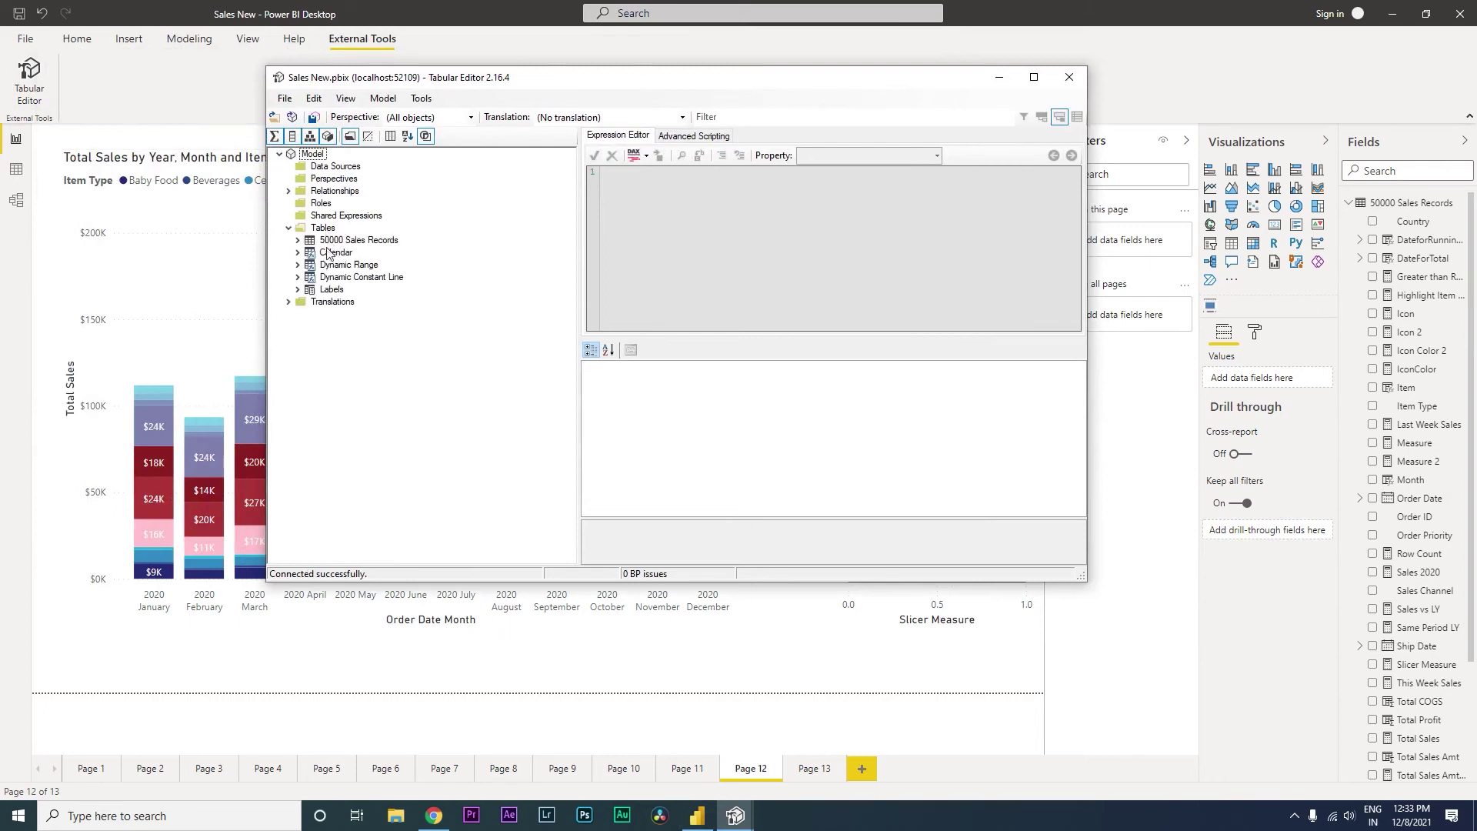
pyautogui.rightClick(326, 229)
pyautogui.moveTo(392, 237)
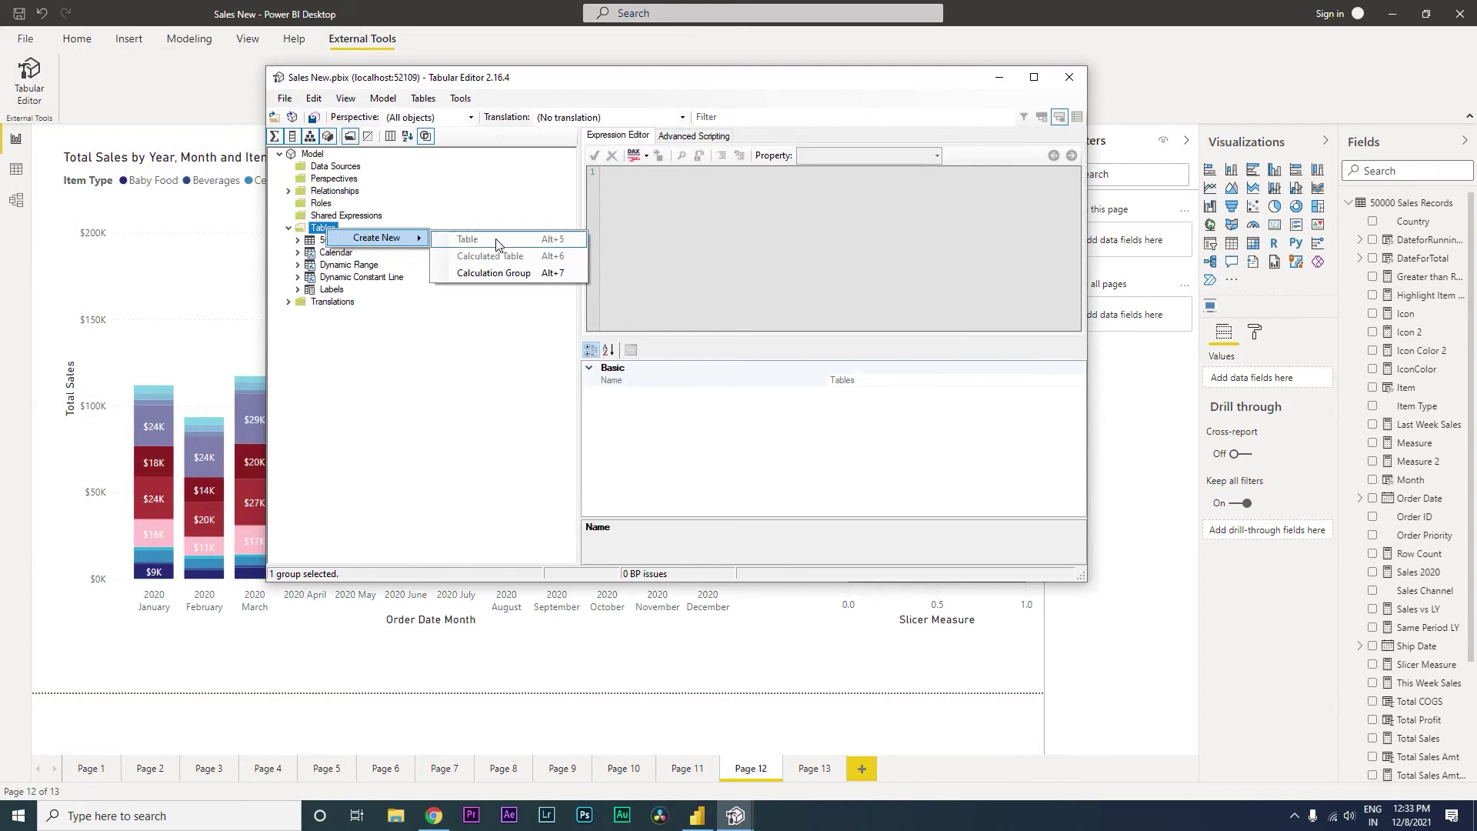
pyautogui.click(499, 282)
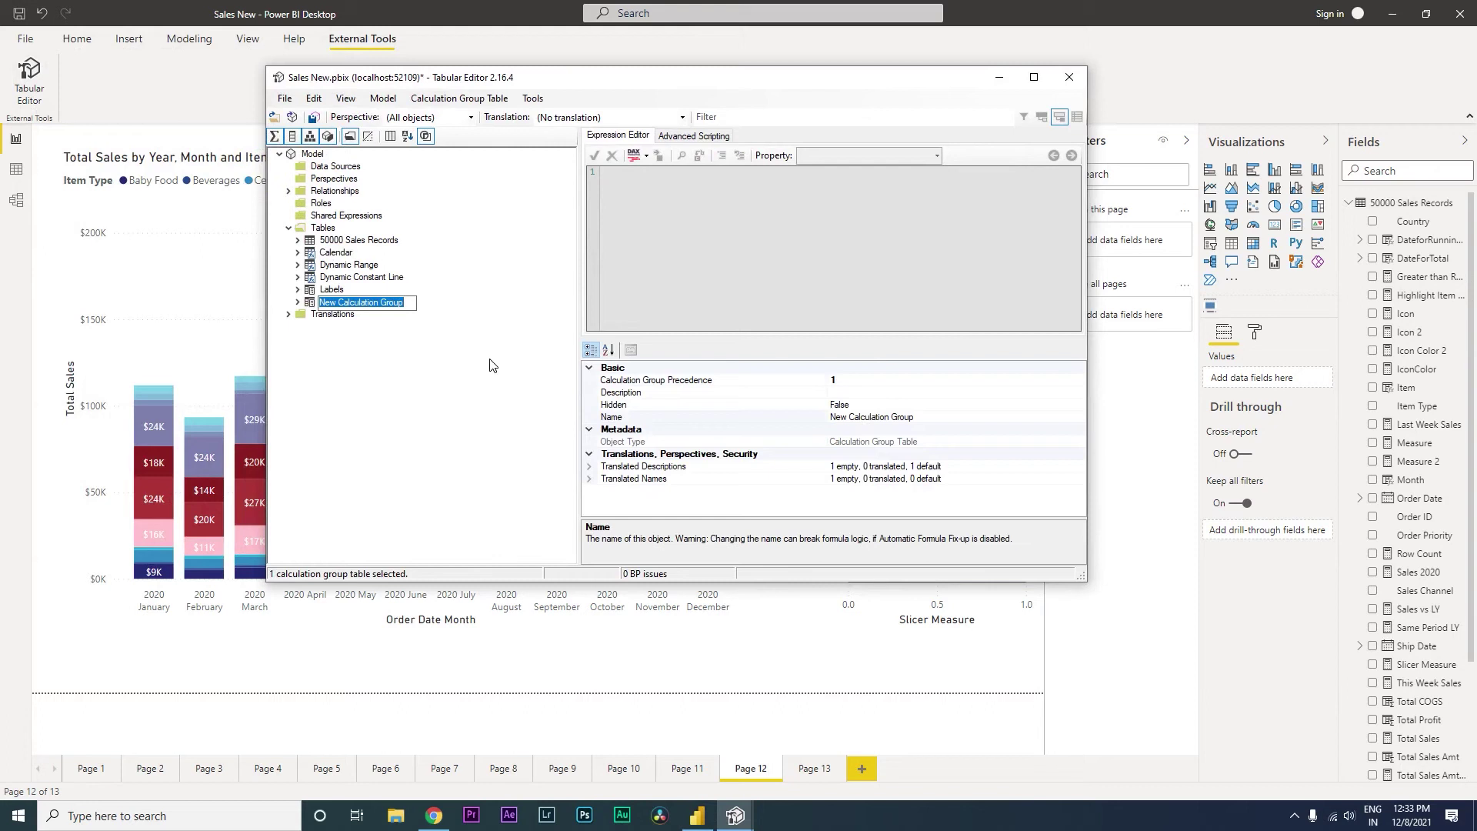
pyautogui.write('Slicer Labels')
pyautogui.press('Return')
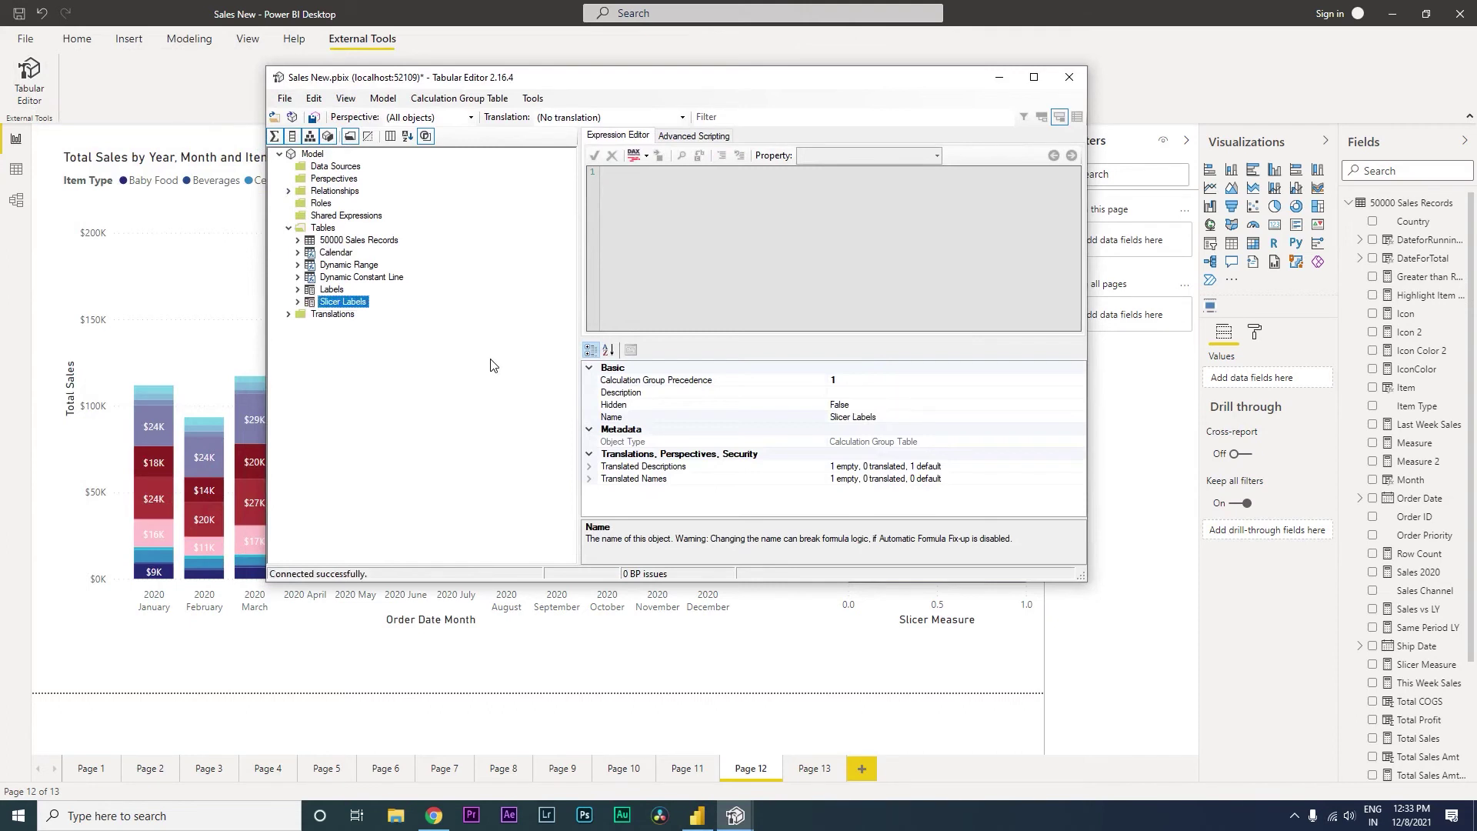
# Add a new calculation item to the Slicer Labels group.
pyautogui.rightClick(354, 303)
pyautogui.moveTo(391, 319)
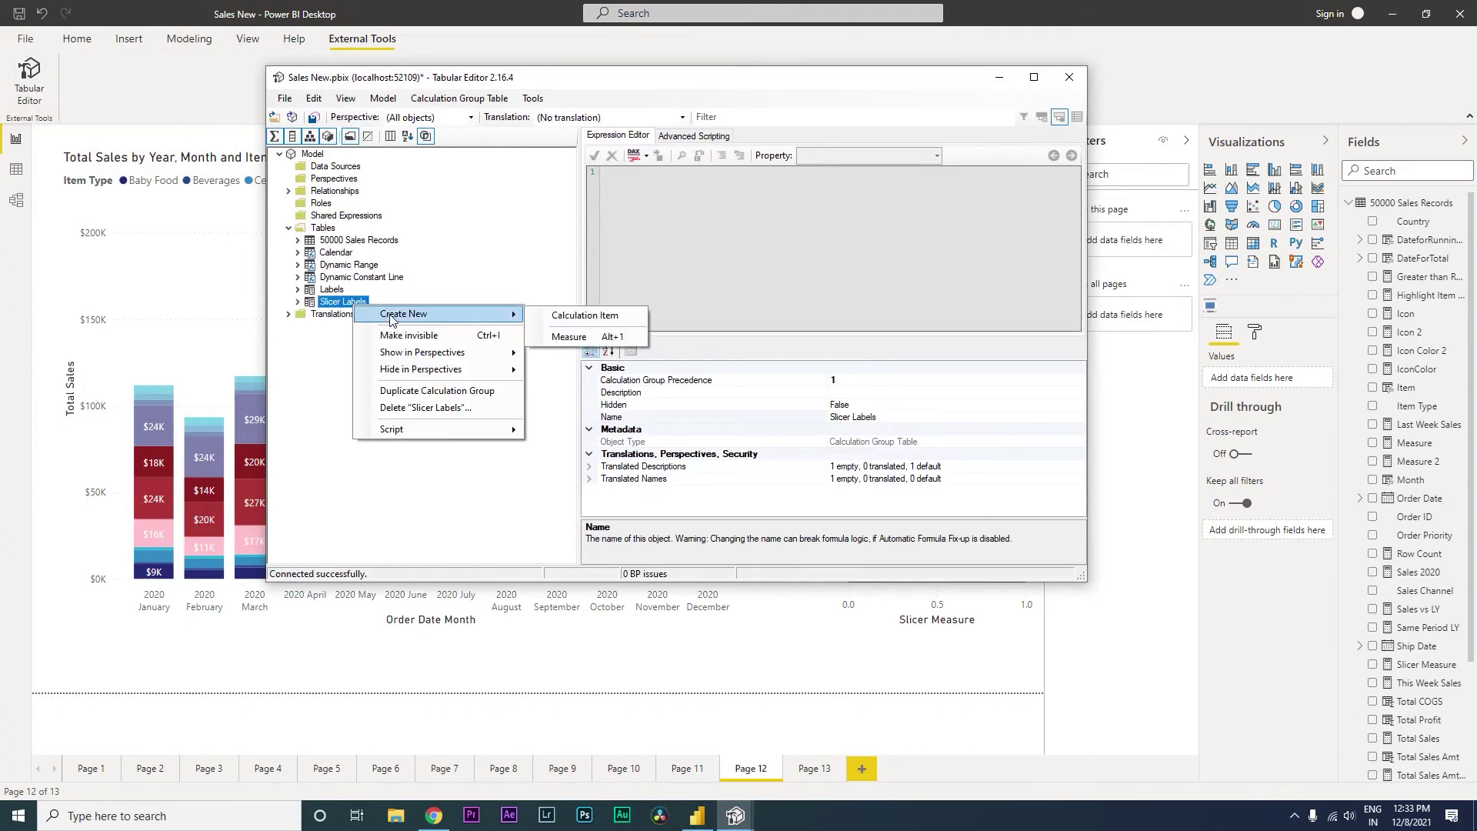
pyautogui.click(552, 318)
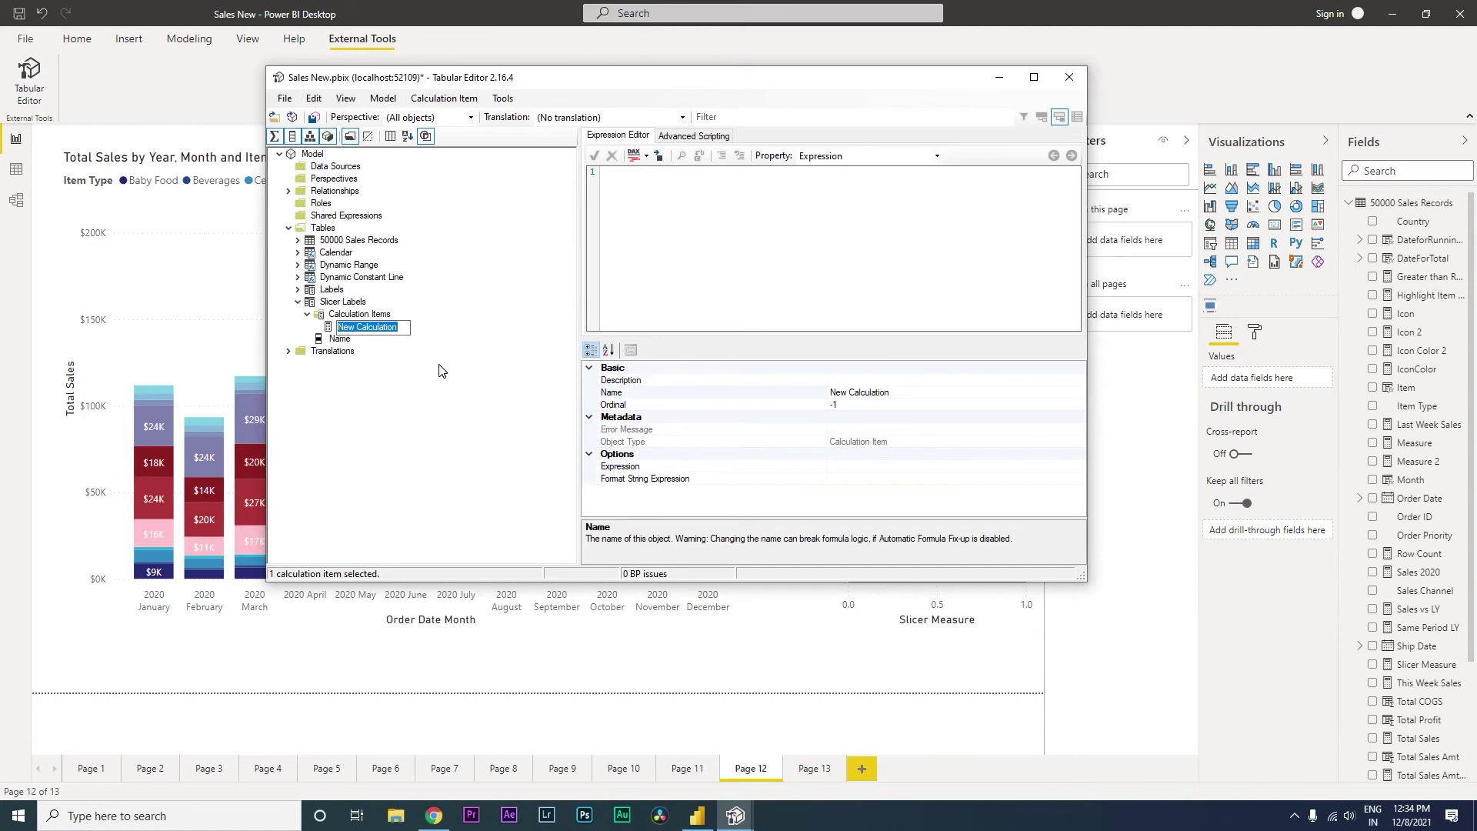
# Name the calculation item Labels with expression selectedmeasure().
pyautogui.write('Labels')
pyautogui.press('Return')
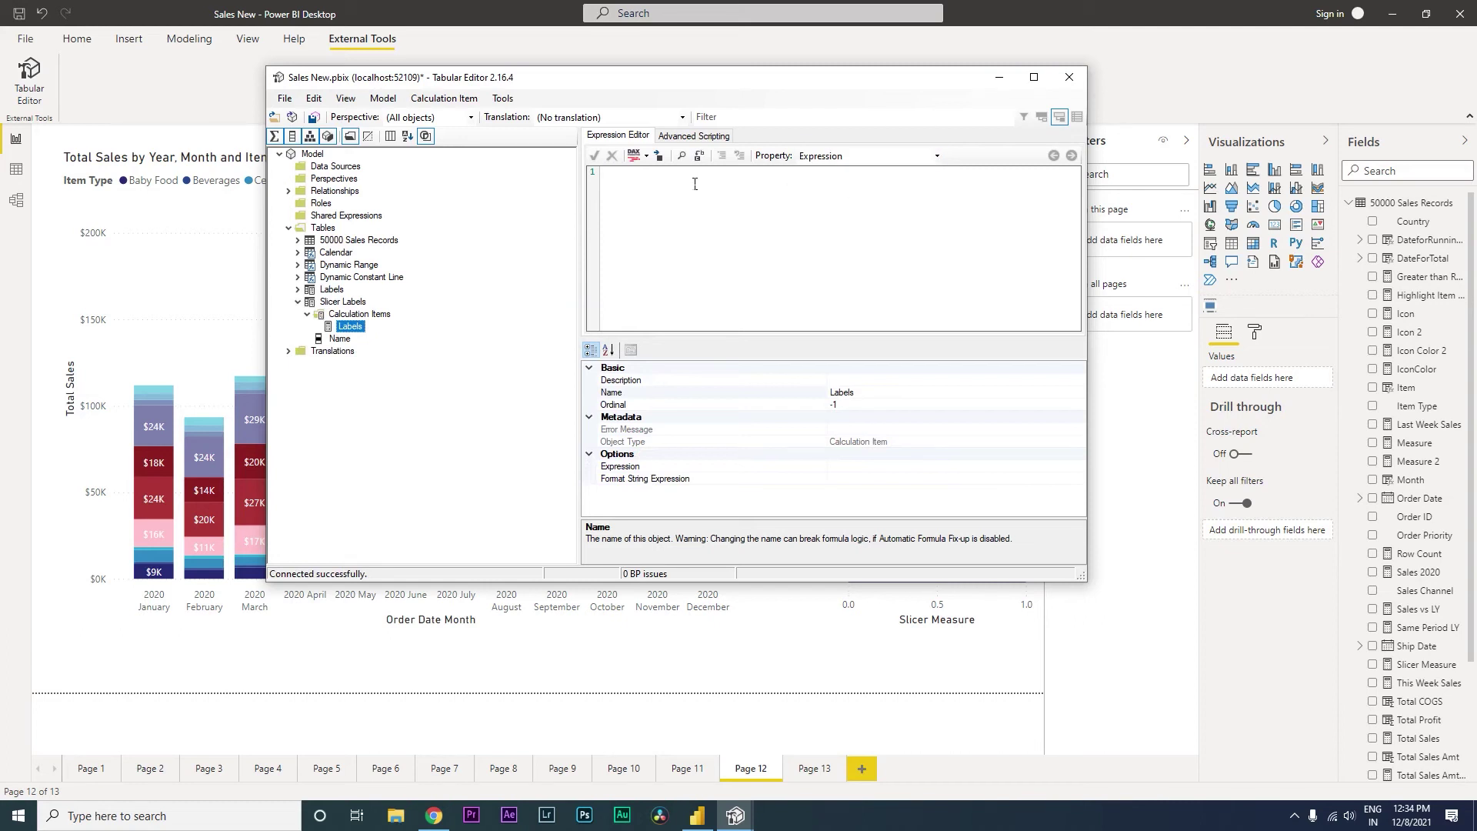
pyautogui.write('selectedmeasure()')
# Set its Format String Expression to selectedvalue('50000 Sales Records'[Item Type]).
pyautogui.click(937, 155)
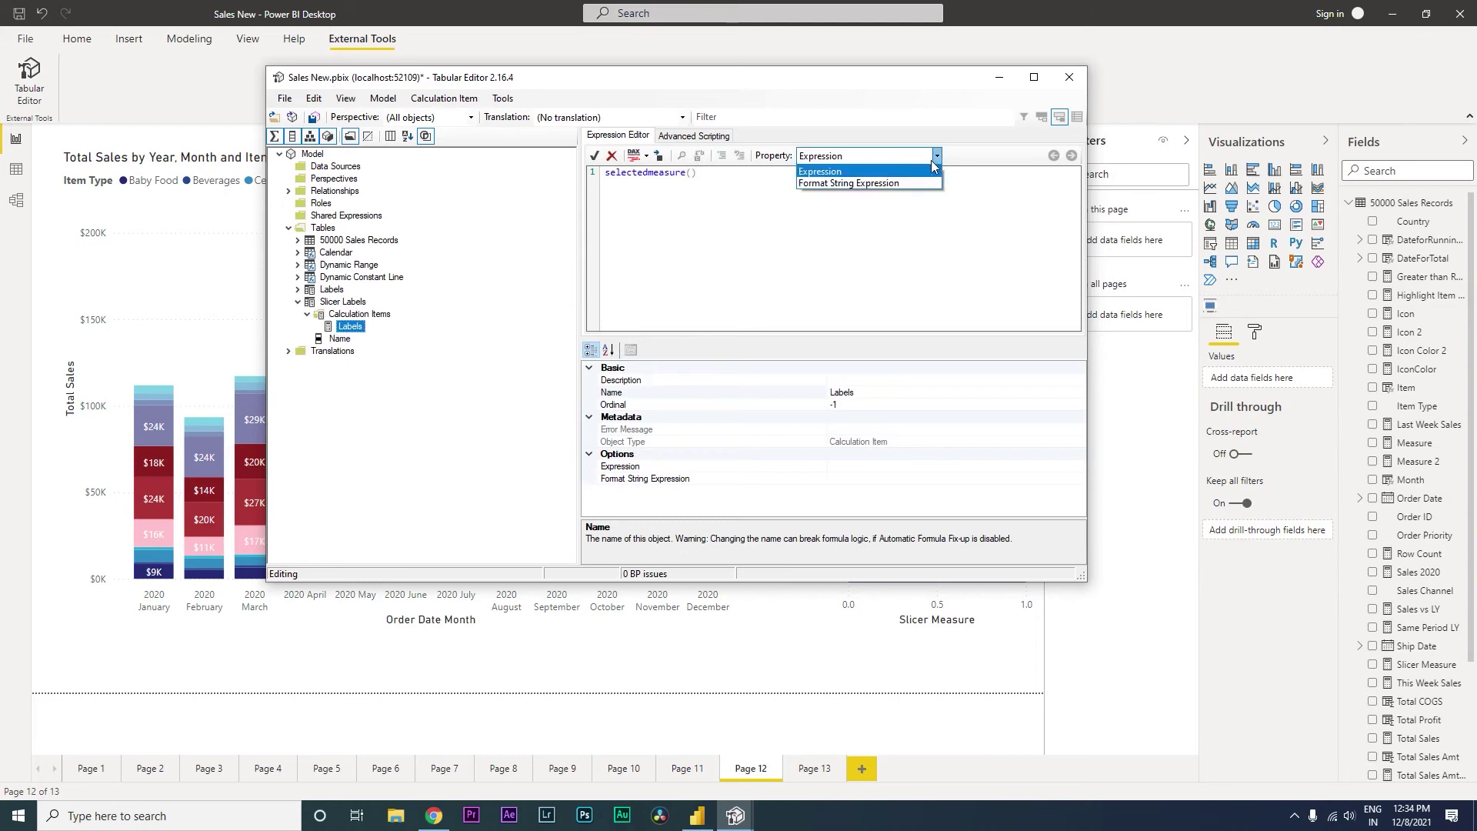
pyautogui.click(854, 185)
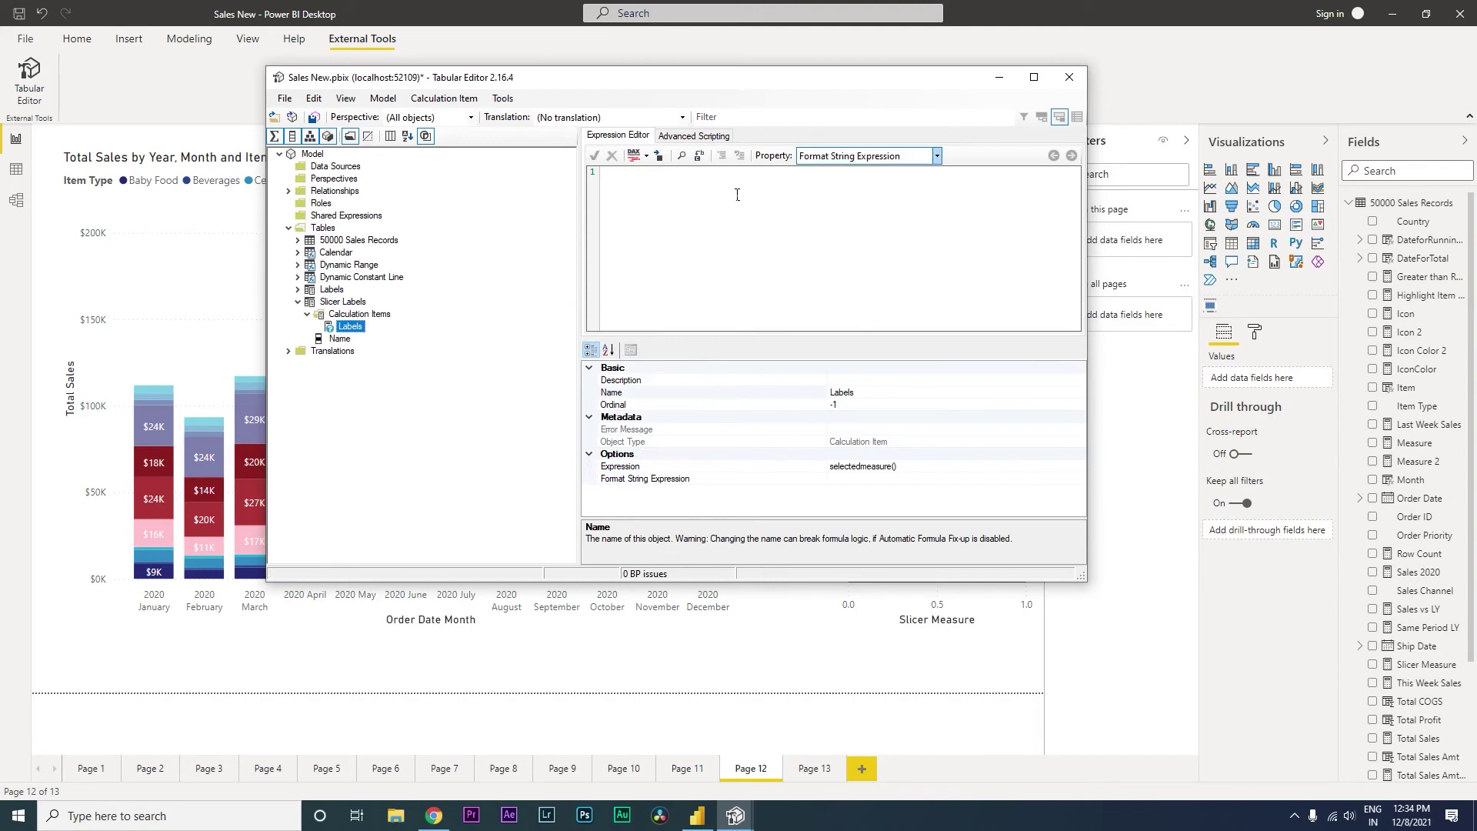
pyautogui.write('selecedvalue(')
pyautogui.click(297, 241)
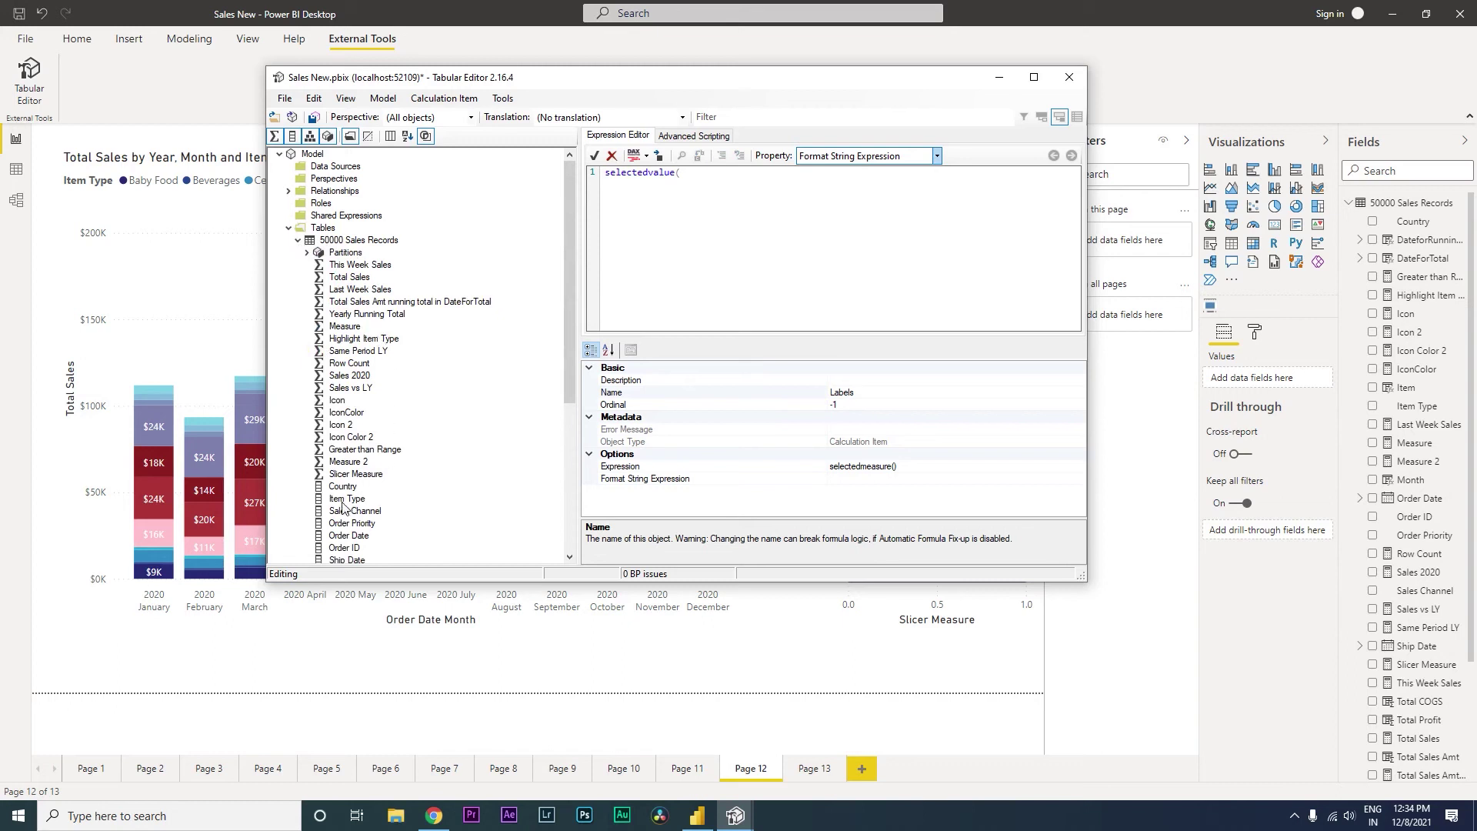
pyautogui.moveTo(346, 504); pyautogui.dragTo(768, 223)
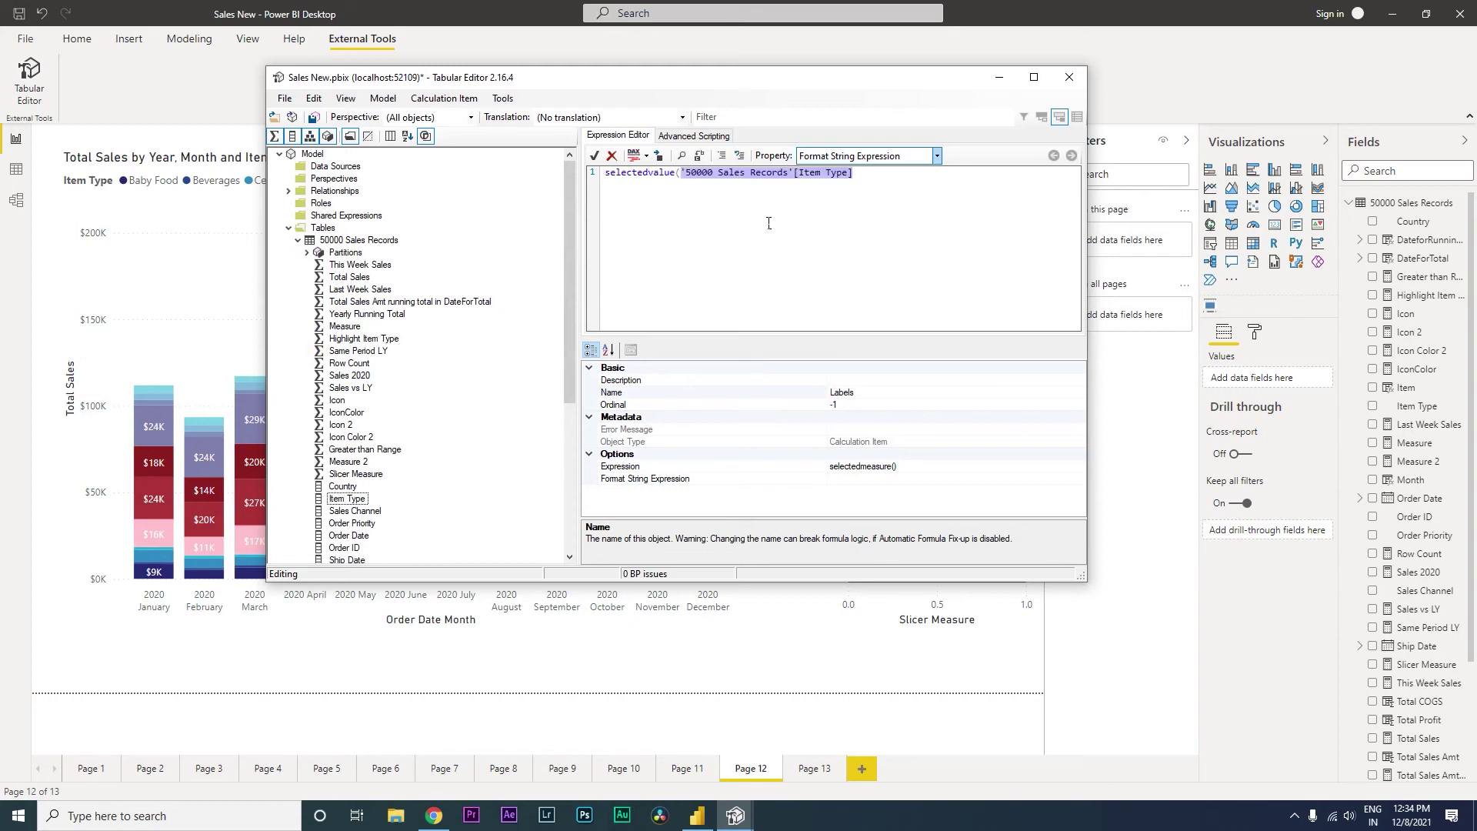
pyautogui.click(883, 185)
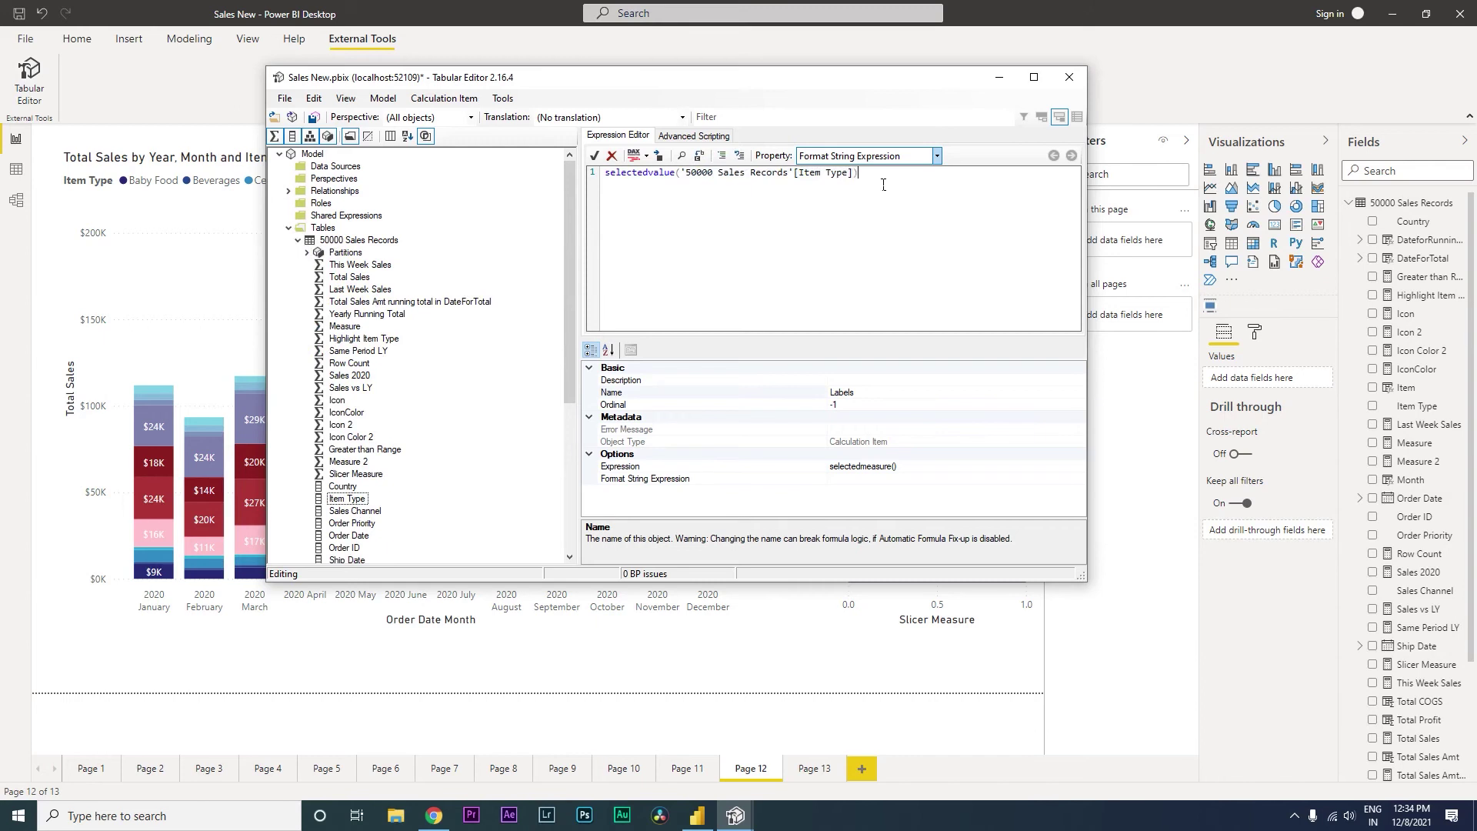
pyautogui.click(284, 99)
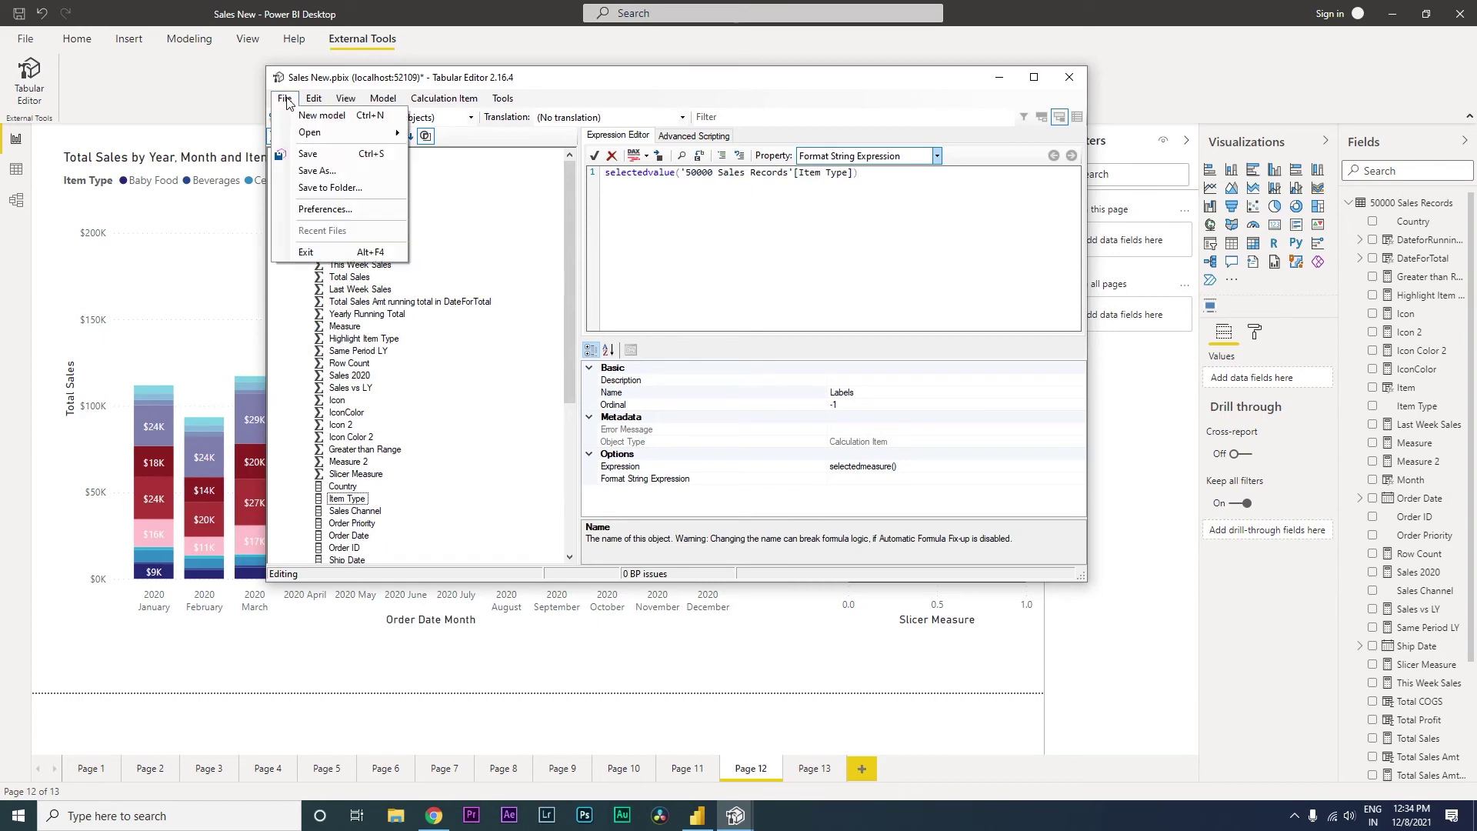
# Save the model in Tabular Editor and refresh the calculation groups in Power BI.
pyautogui.click(312, 152)
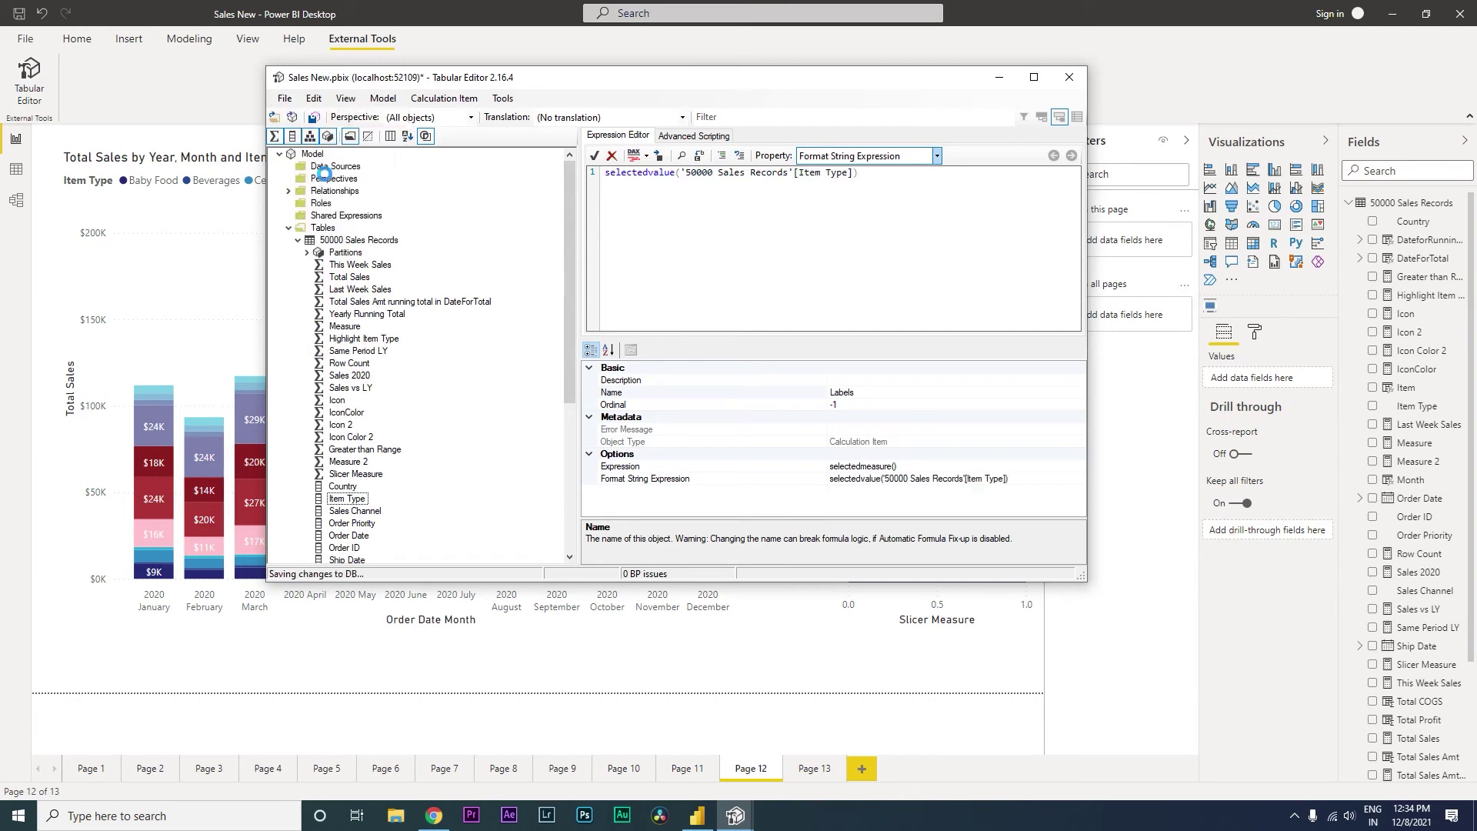
pyautogui.click(998, 77)
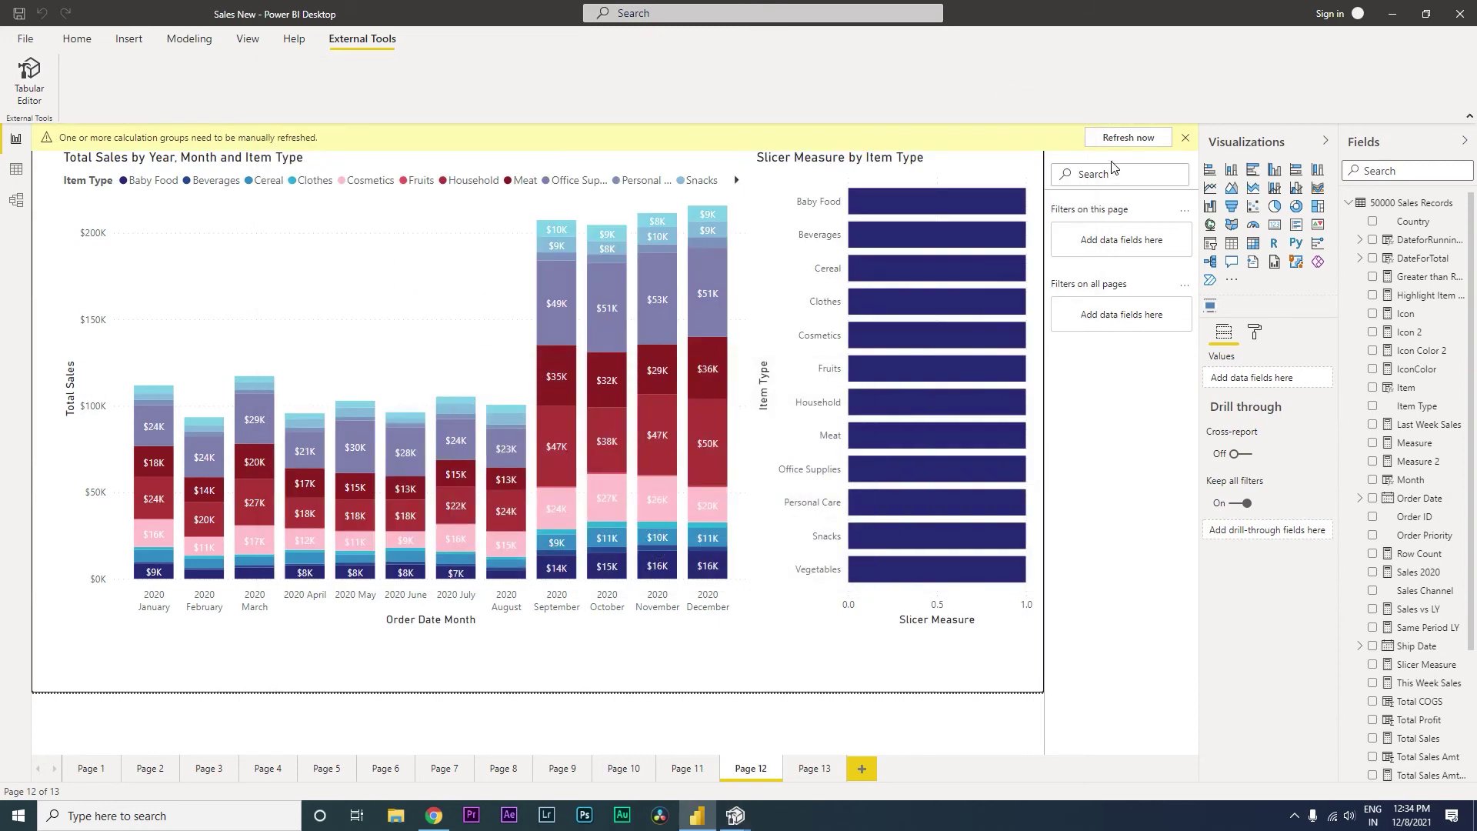
pyautogui.click(1123, 138)
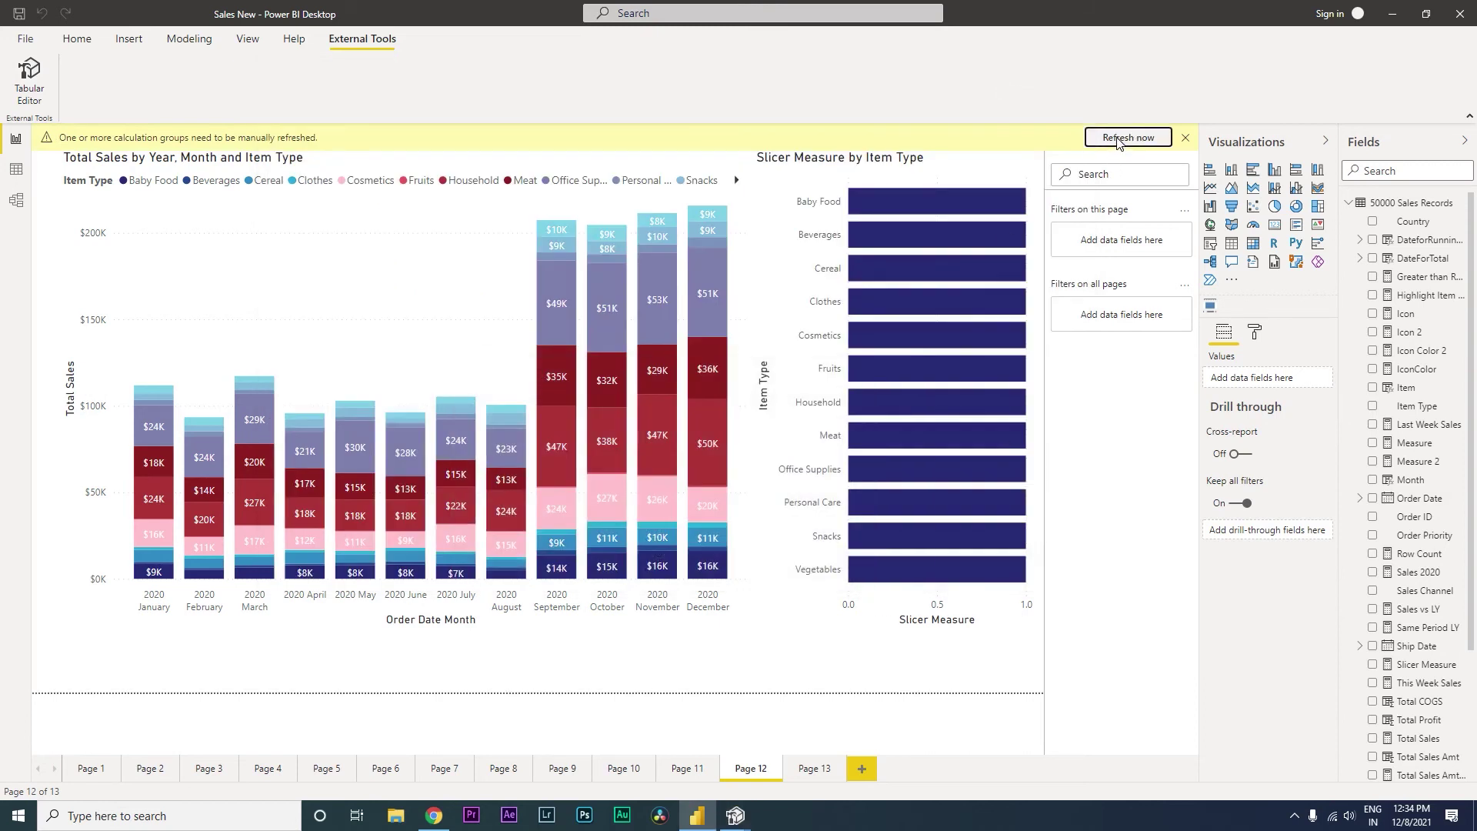
# Filter the Slicer Measure by Item Type chart on Slicer Labels Name to Labels.
pyautogui.click(1349, 202)
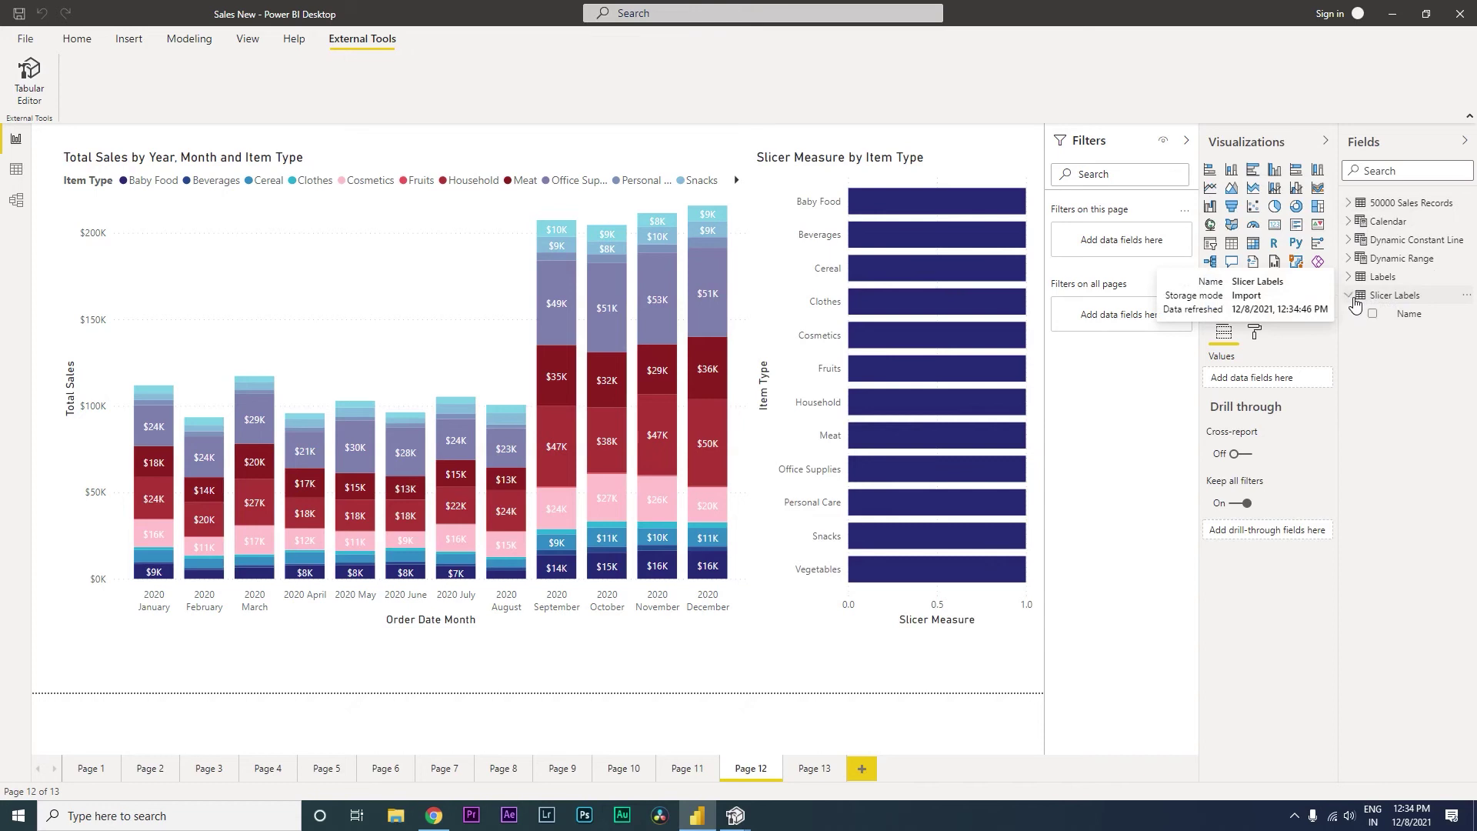
pyautogui.click(1411, 320)
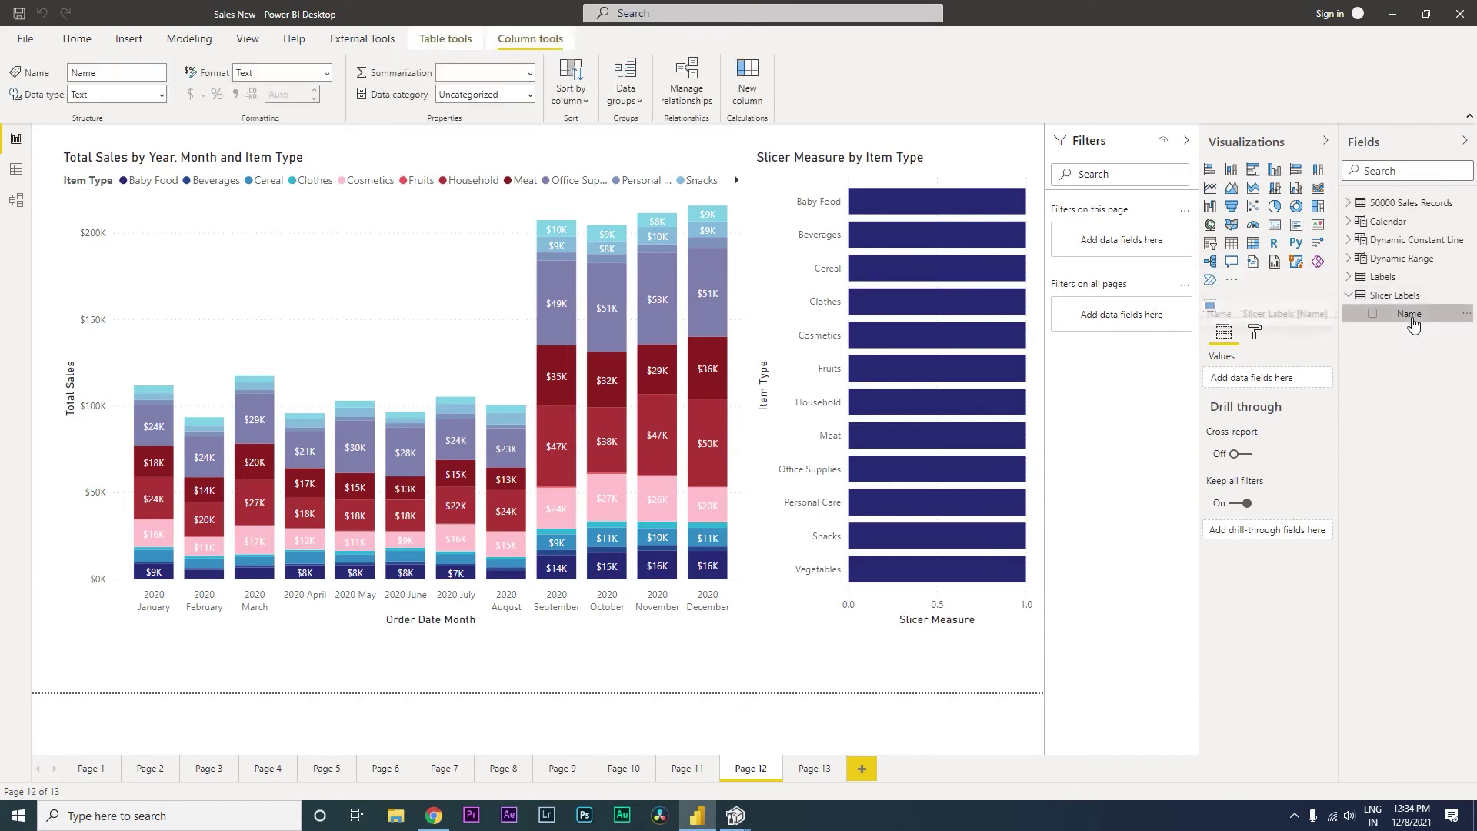
pyautogui.click(935, 182)
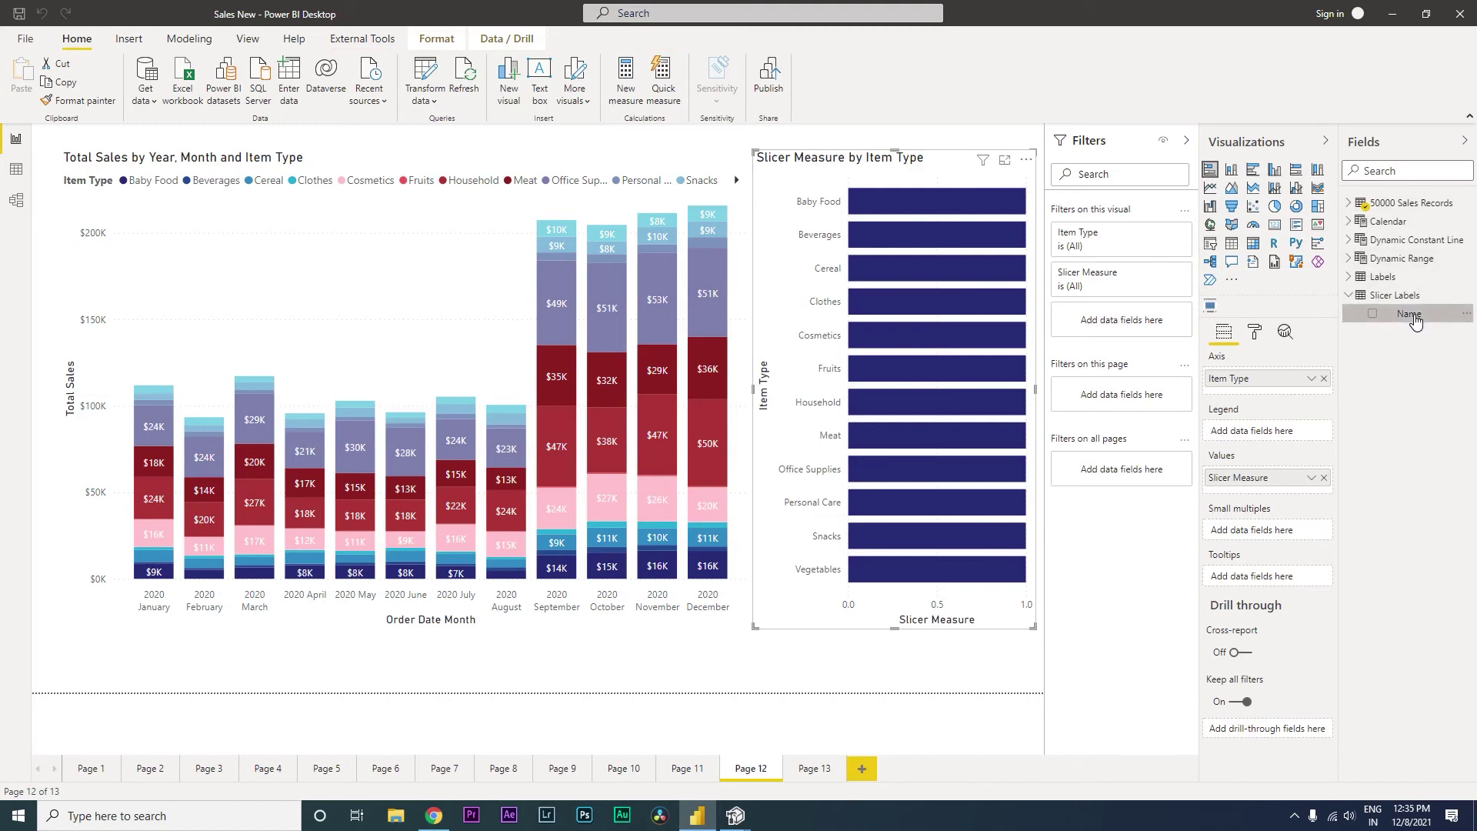
pyautogui.moveTo(1412, 320); pyautogui.dragTo(1113, 322)
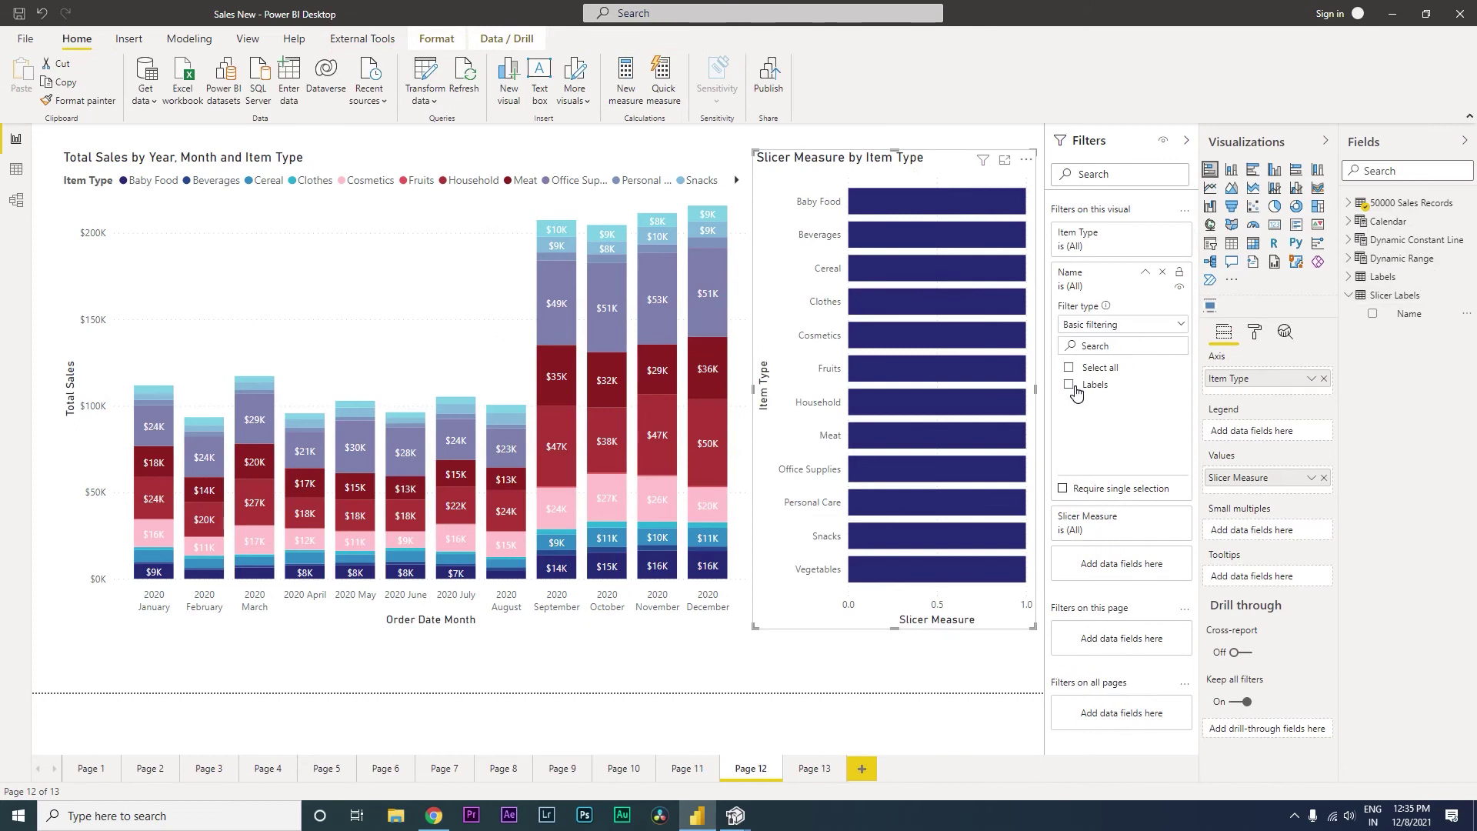
pyautogui.click(1069, 384)
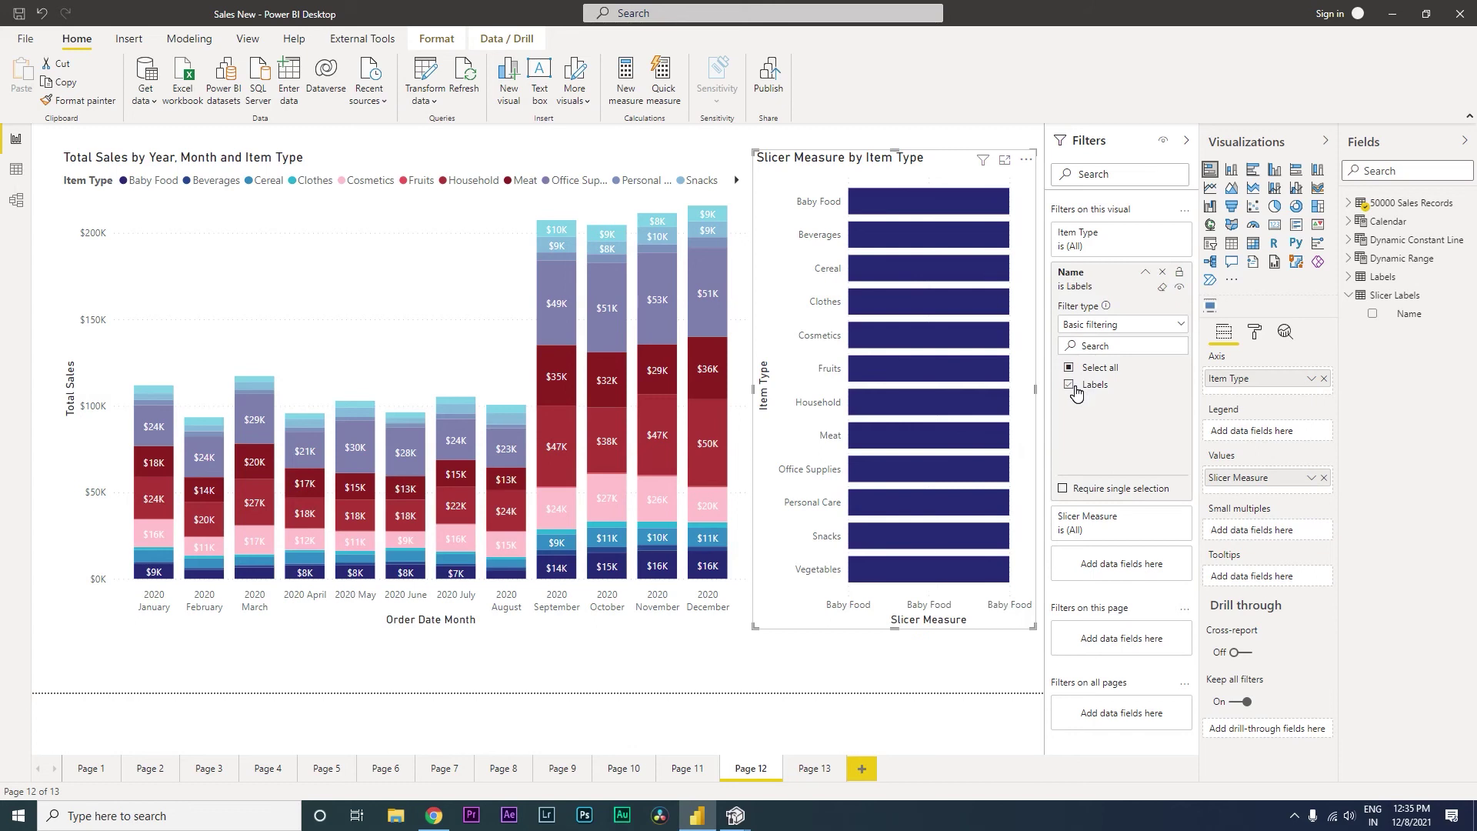
pyautogui.click(1255, 336)
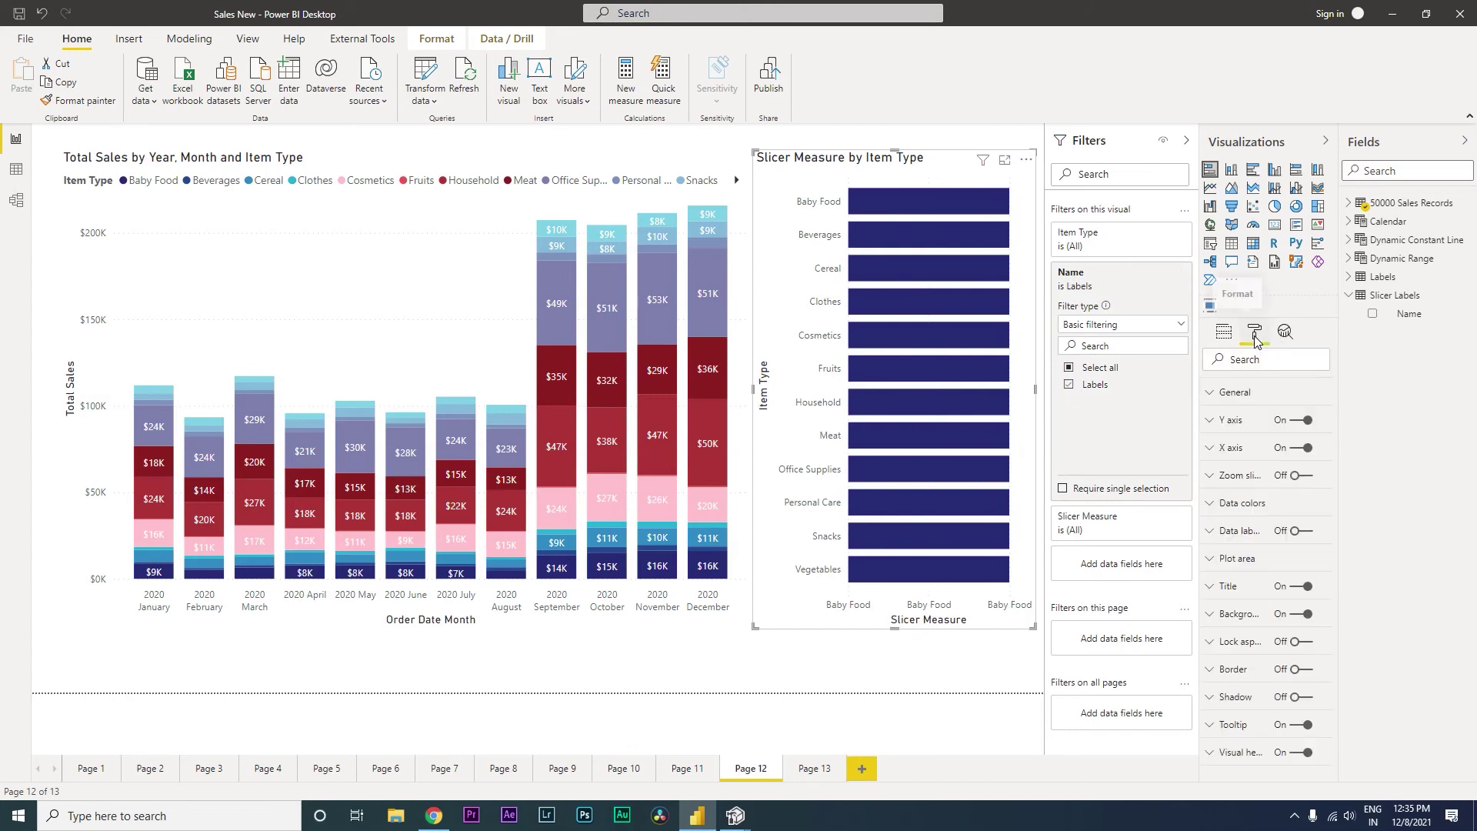
# Turn data labels on and turn the Y axis, X axis and title off.
pyautogui.click(1300, 533)
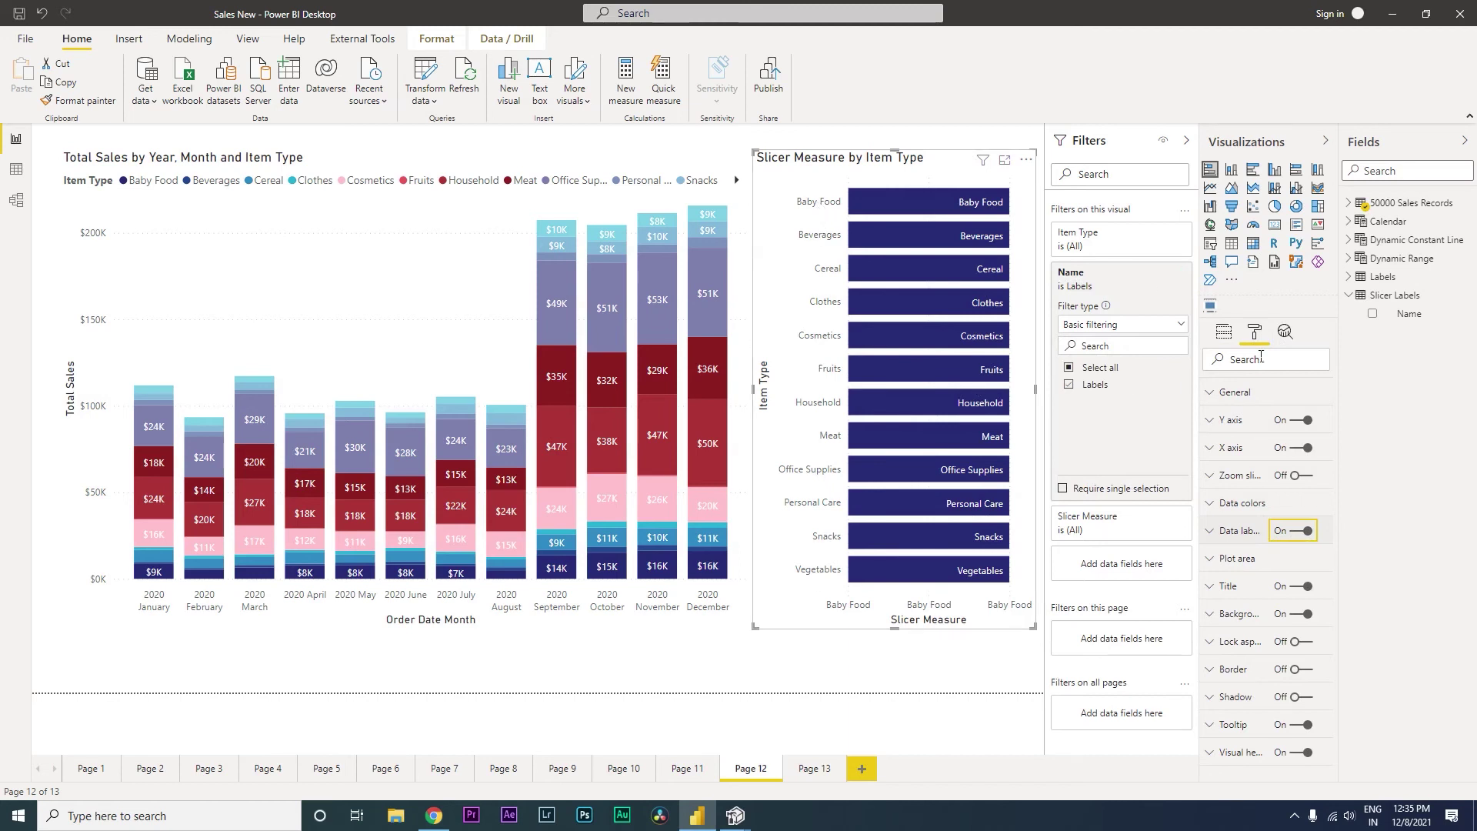
pyautogui.click(1301, 421)
pyautogui.click(1308, 453)
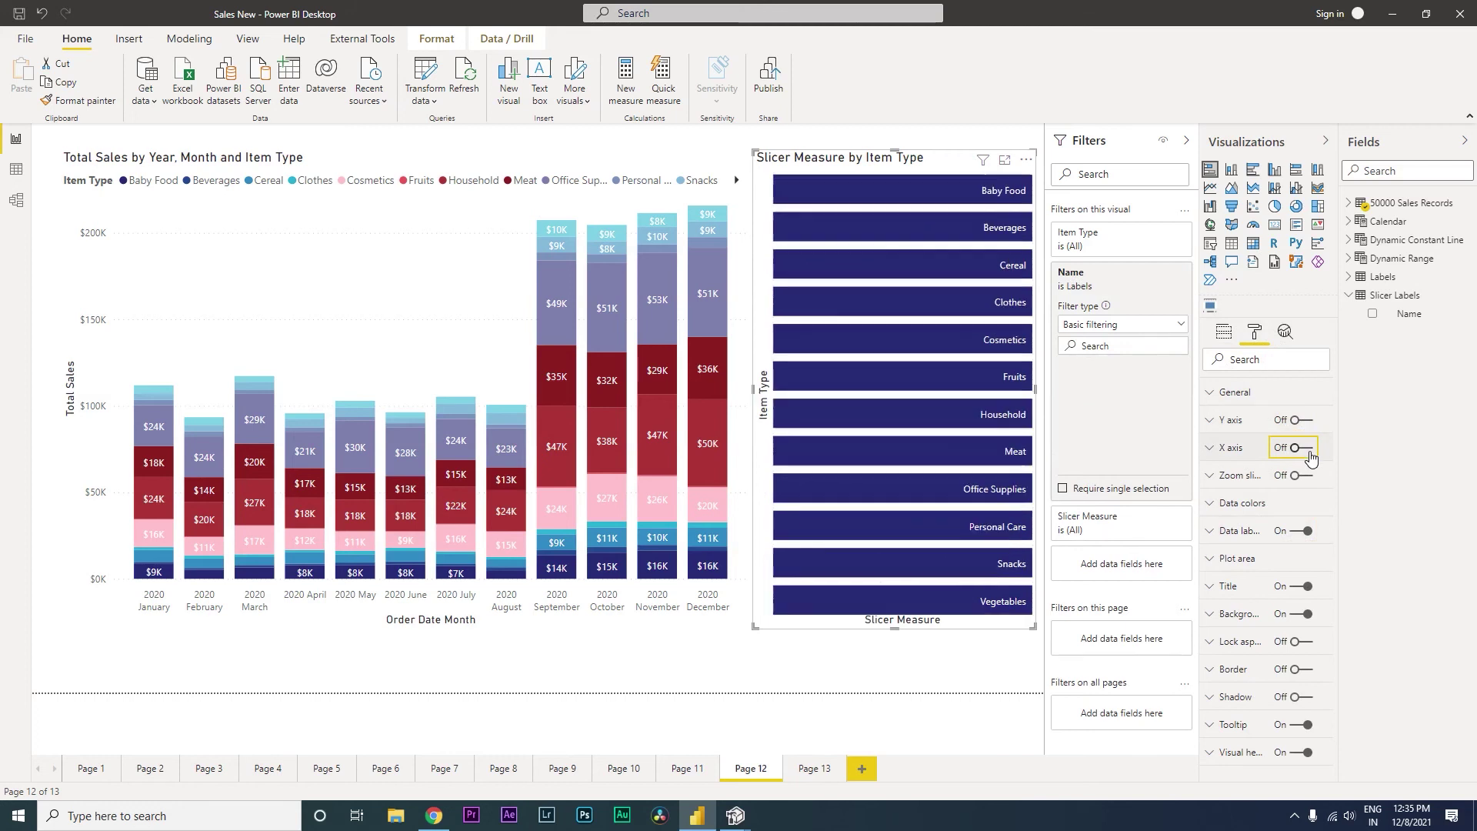
pyautogui.click(1307, 587)
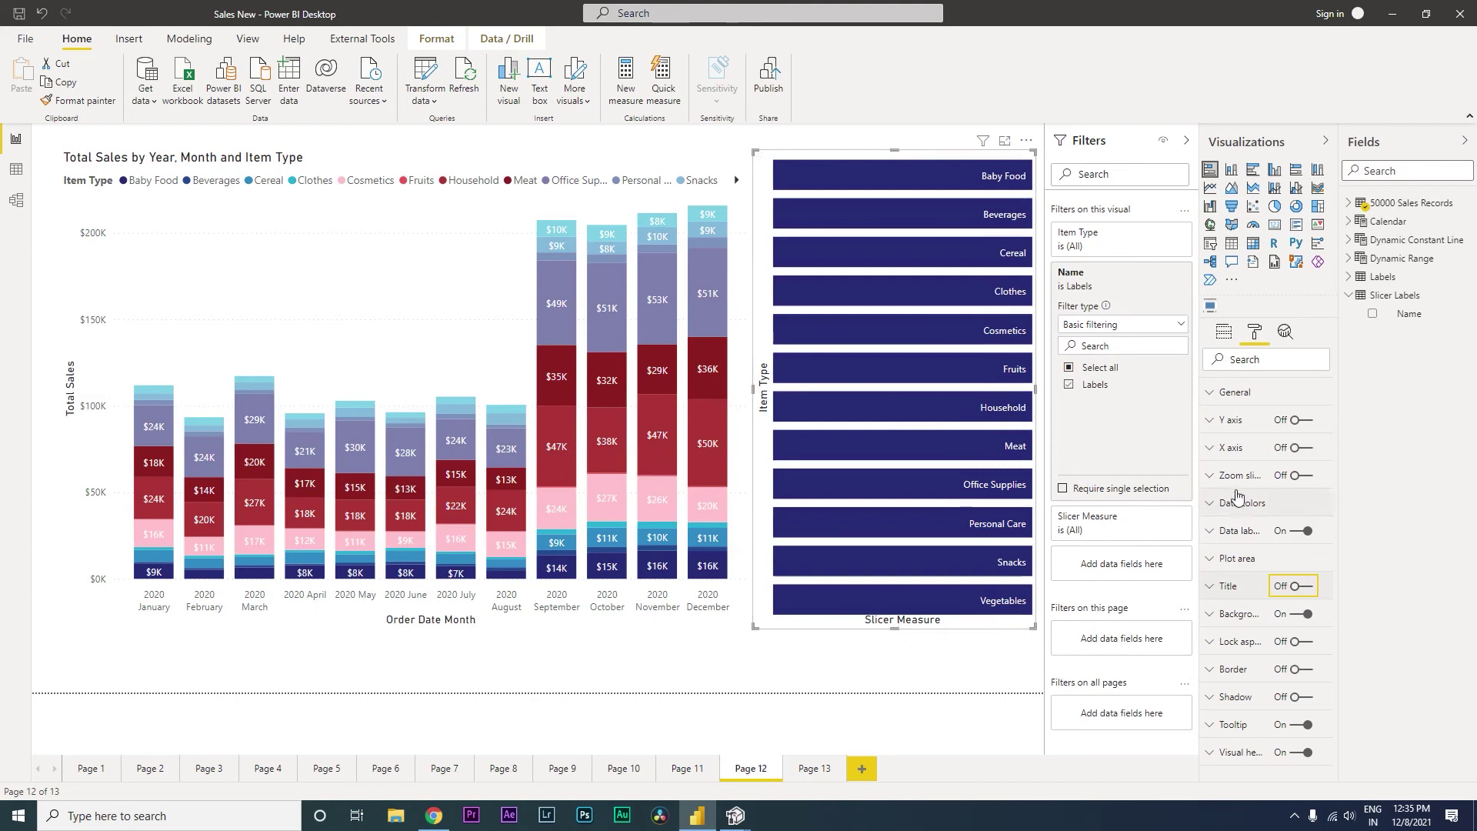
# Hide the Item Type and Slicer Measure axis titles.
pyautogui.click(1215, 426)
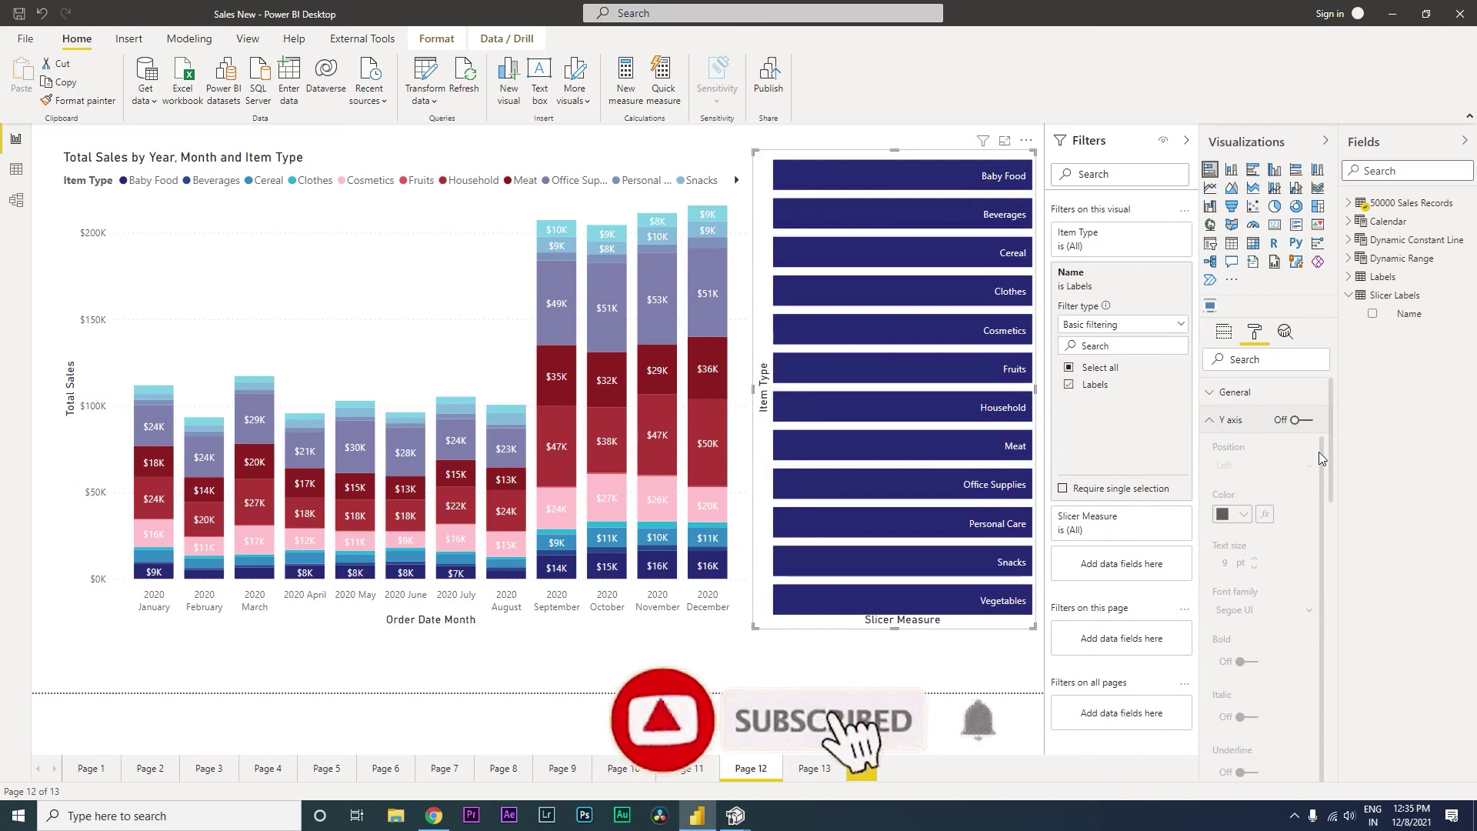
pyautogui.moveTo(1330, 450); pyautogui.dragTo(1333, 582)
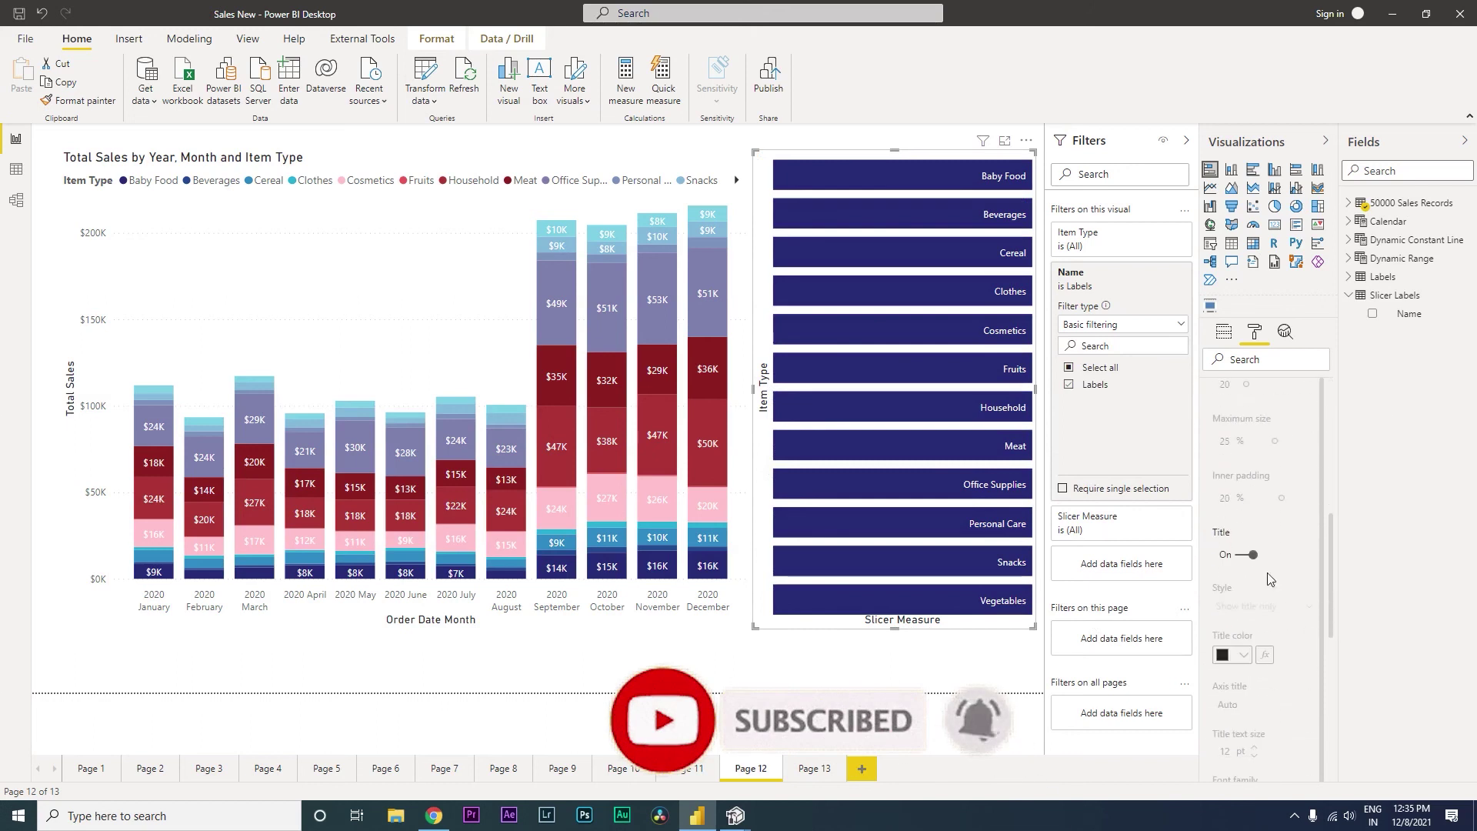
pyautogui.click(1249, 554)
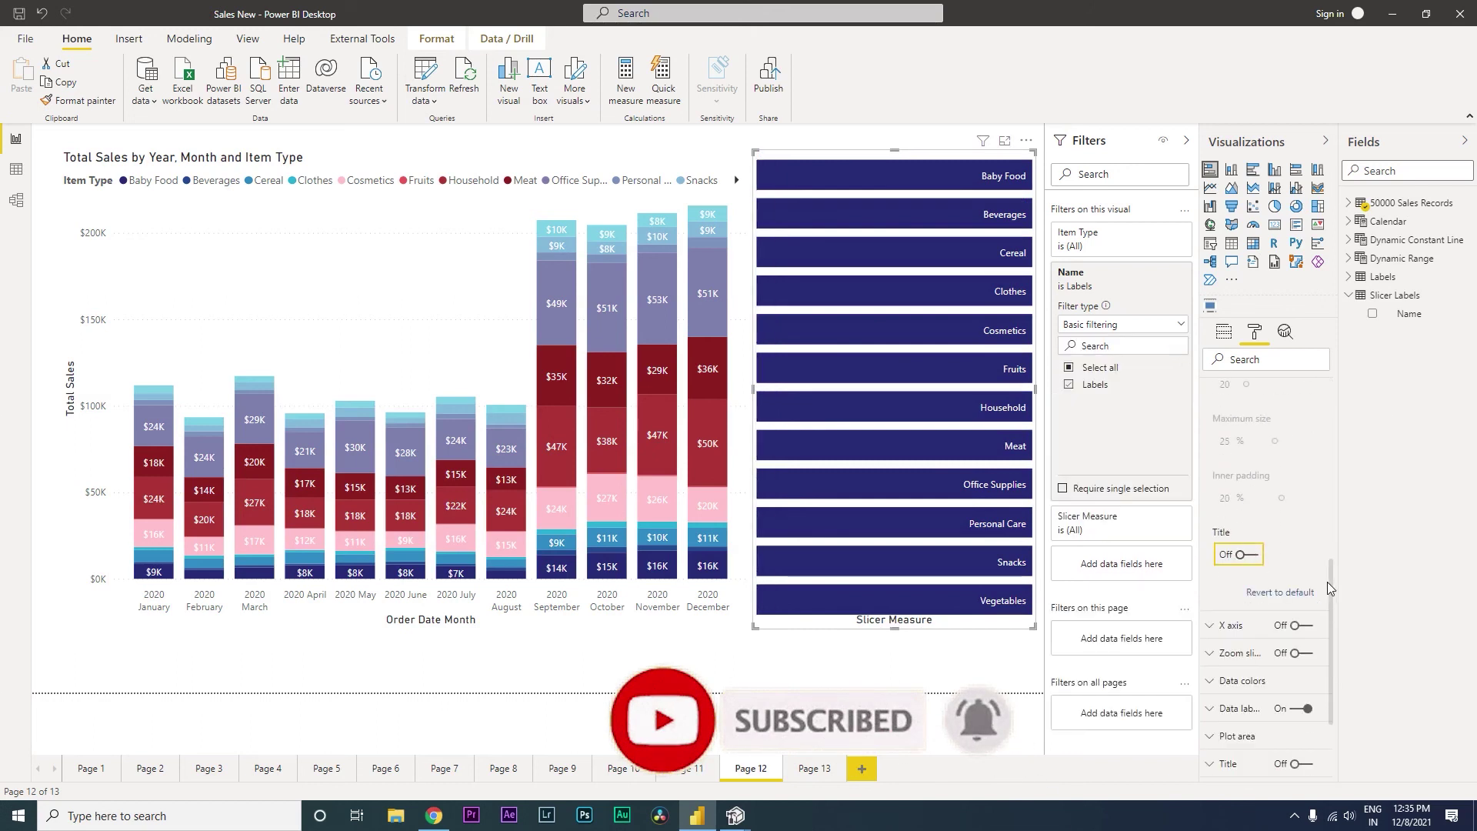
pyautogui.click(1217, 624)
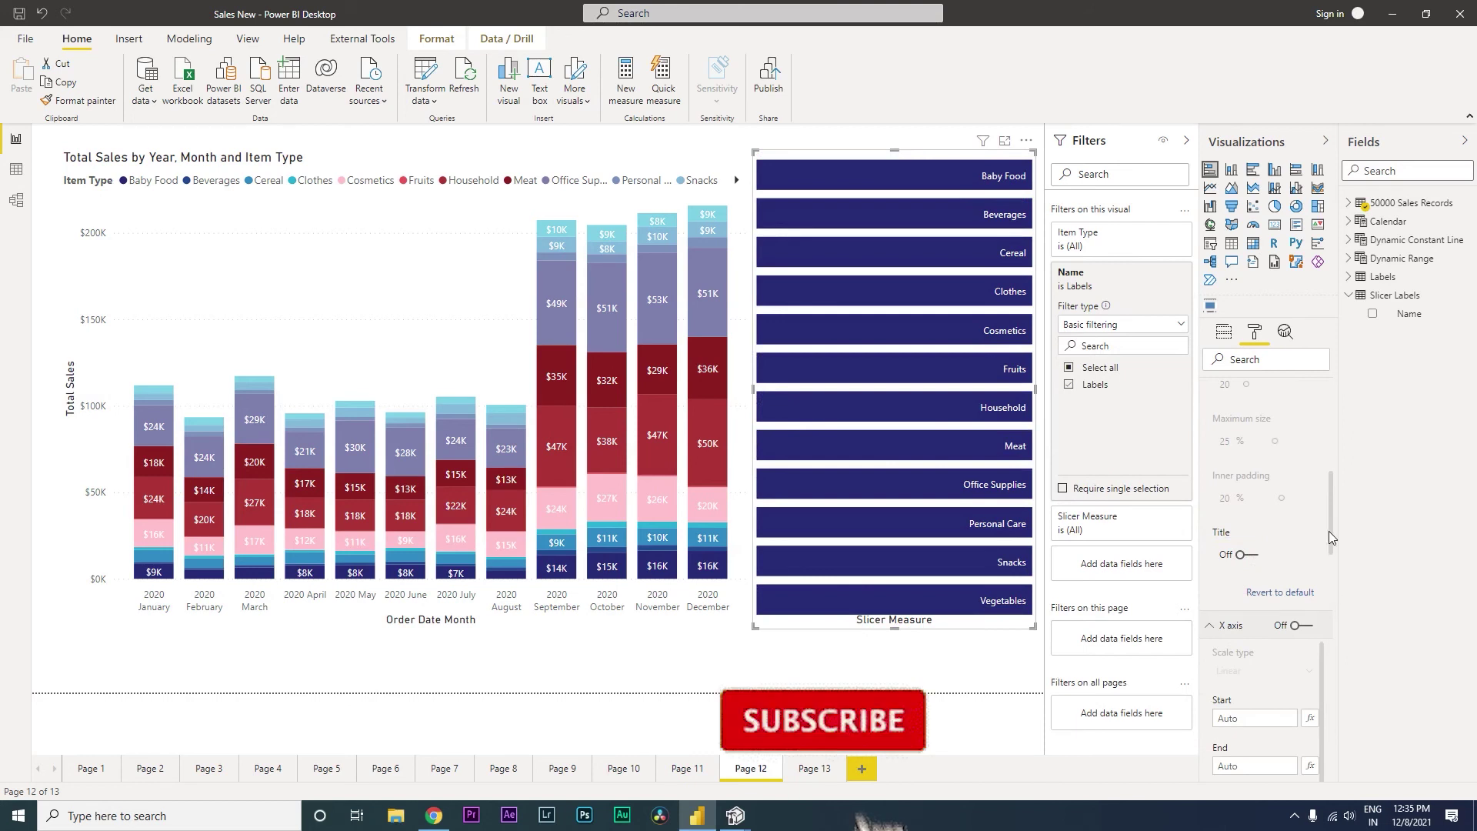
pyautogui.moveTo(1328, 530); pyautogui.dragTo(1337, 684)
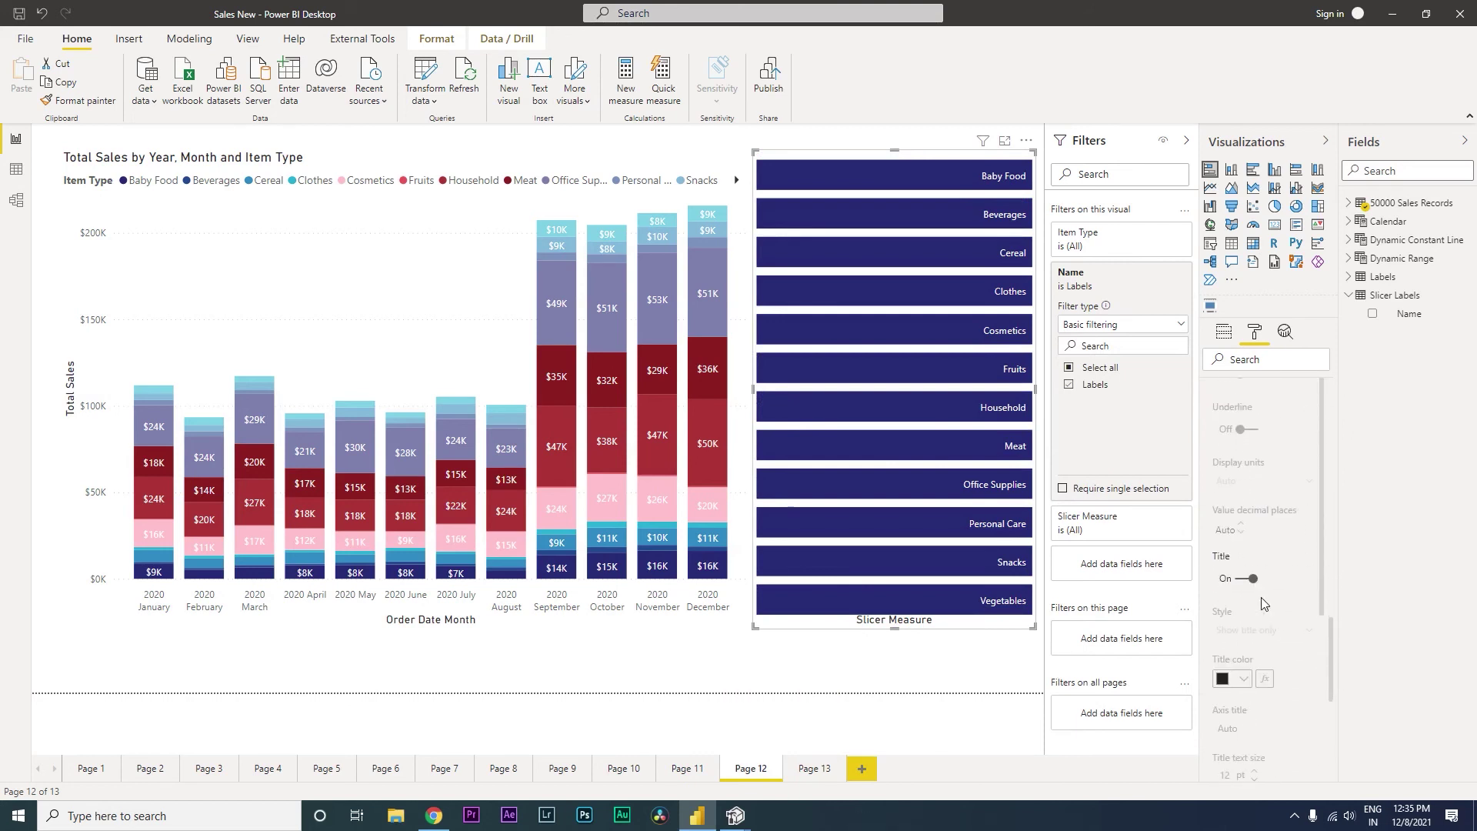
pyautogui.click(1249, 582)
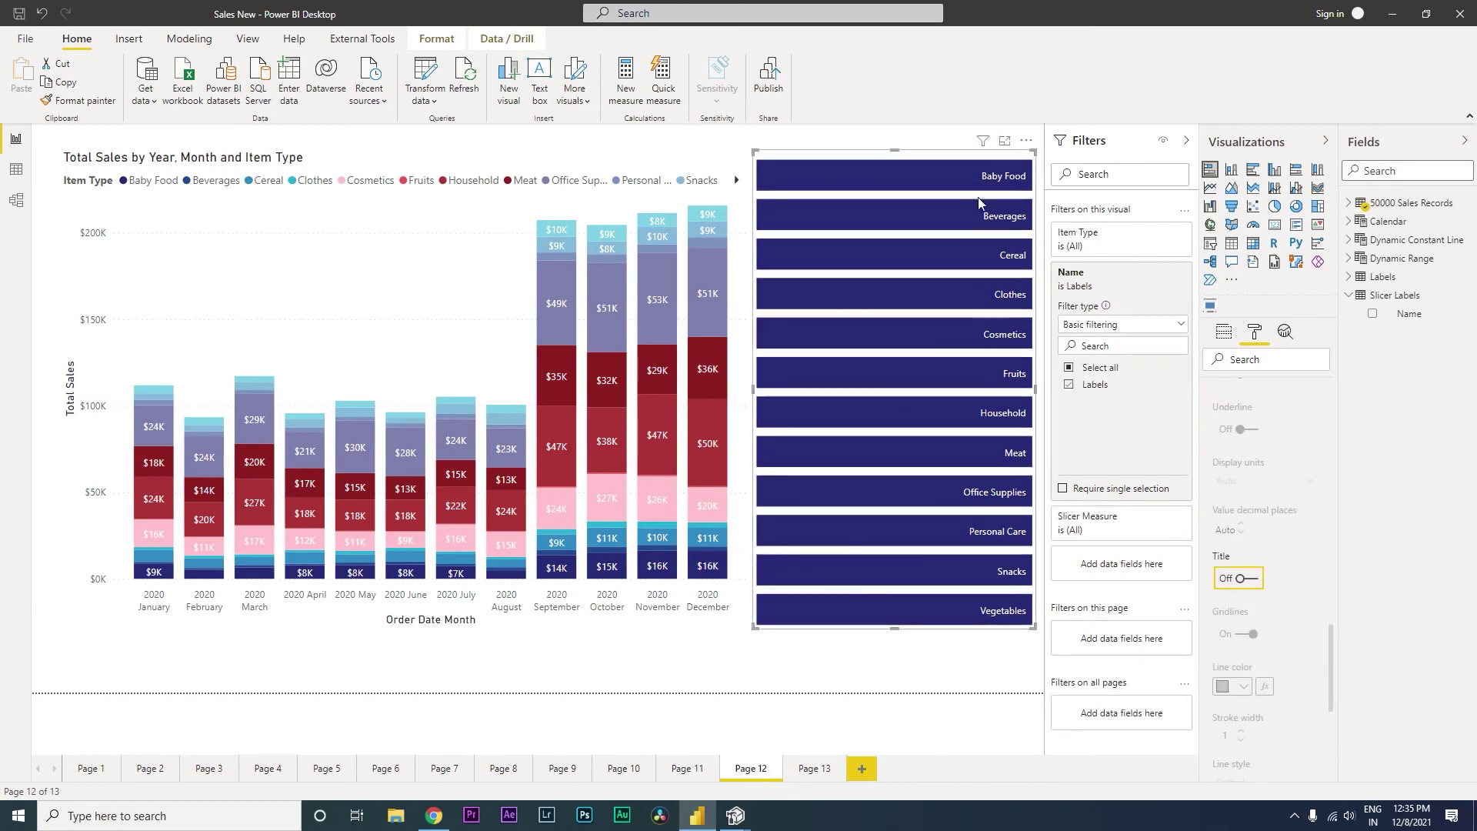
# Narrow the item-type chart and move it closer to the sales chart.
pyautogui.moveTo(756, 391); pyautogui.dragTo(878, 396)
pyautogui.moveTo(920, 162); pyautogui.dragTo(849, 155)
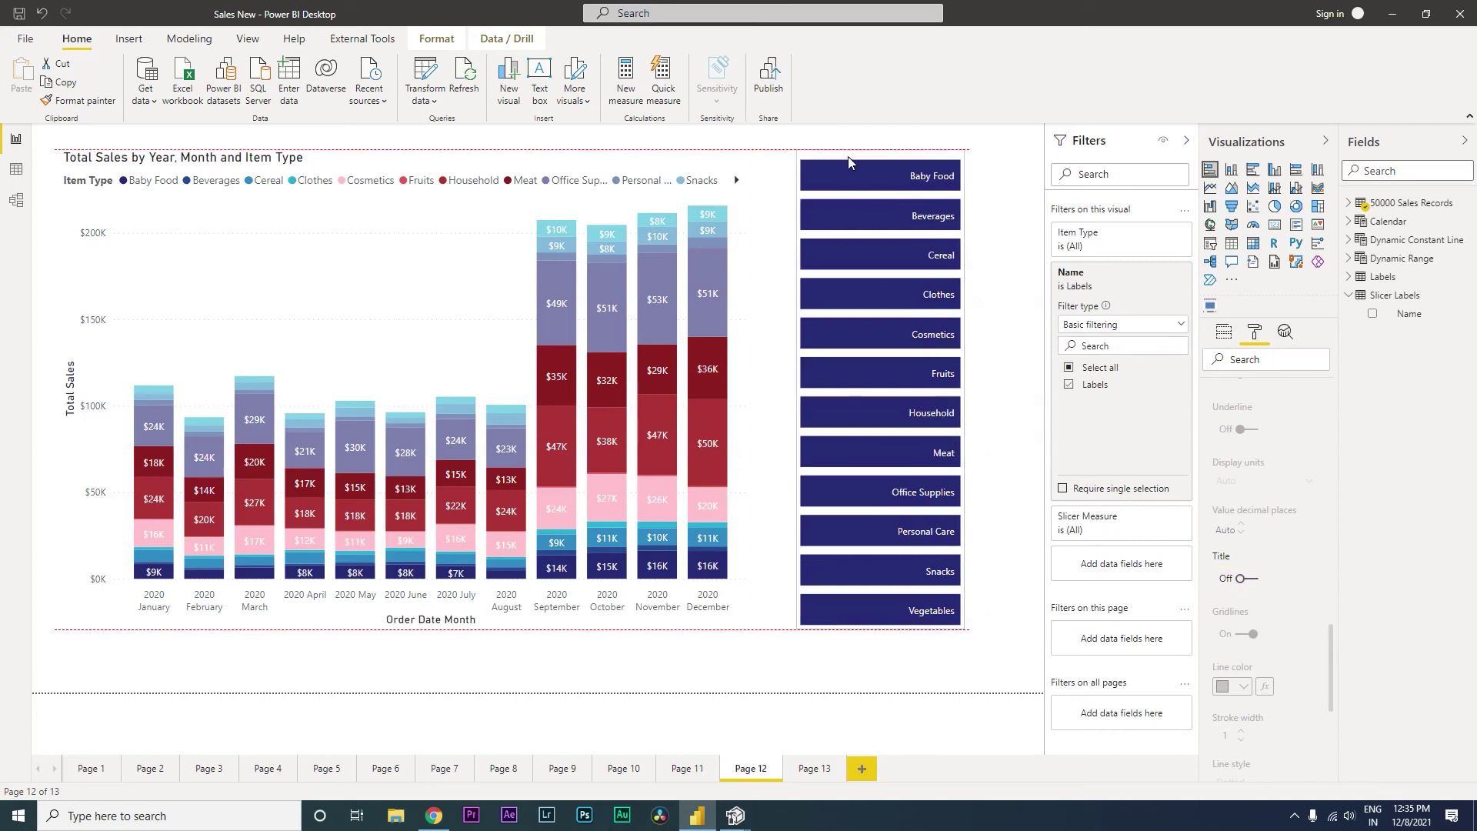
pyautogui.scroll(5, 1286, 544)
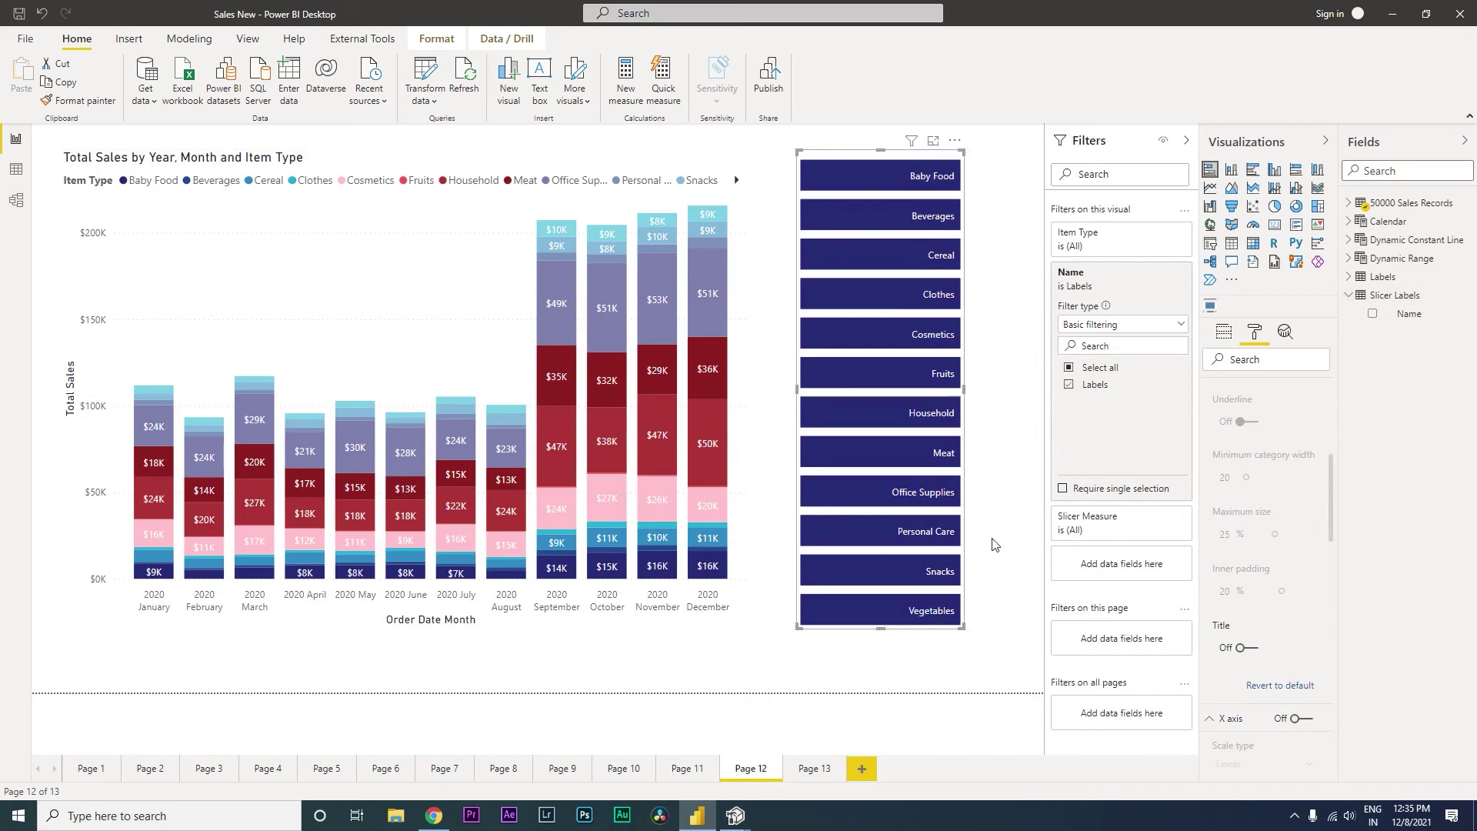
pyautogui.scroll(3, 1330, 477)
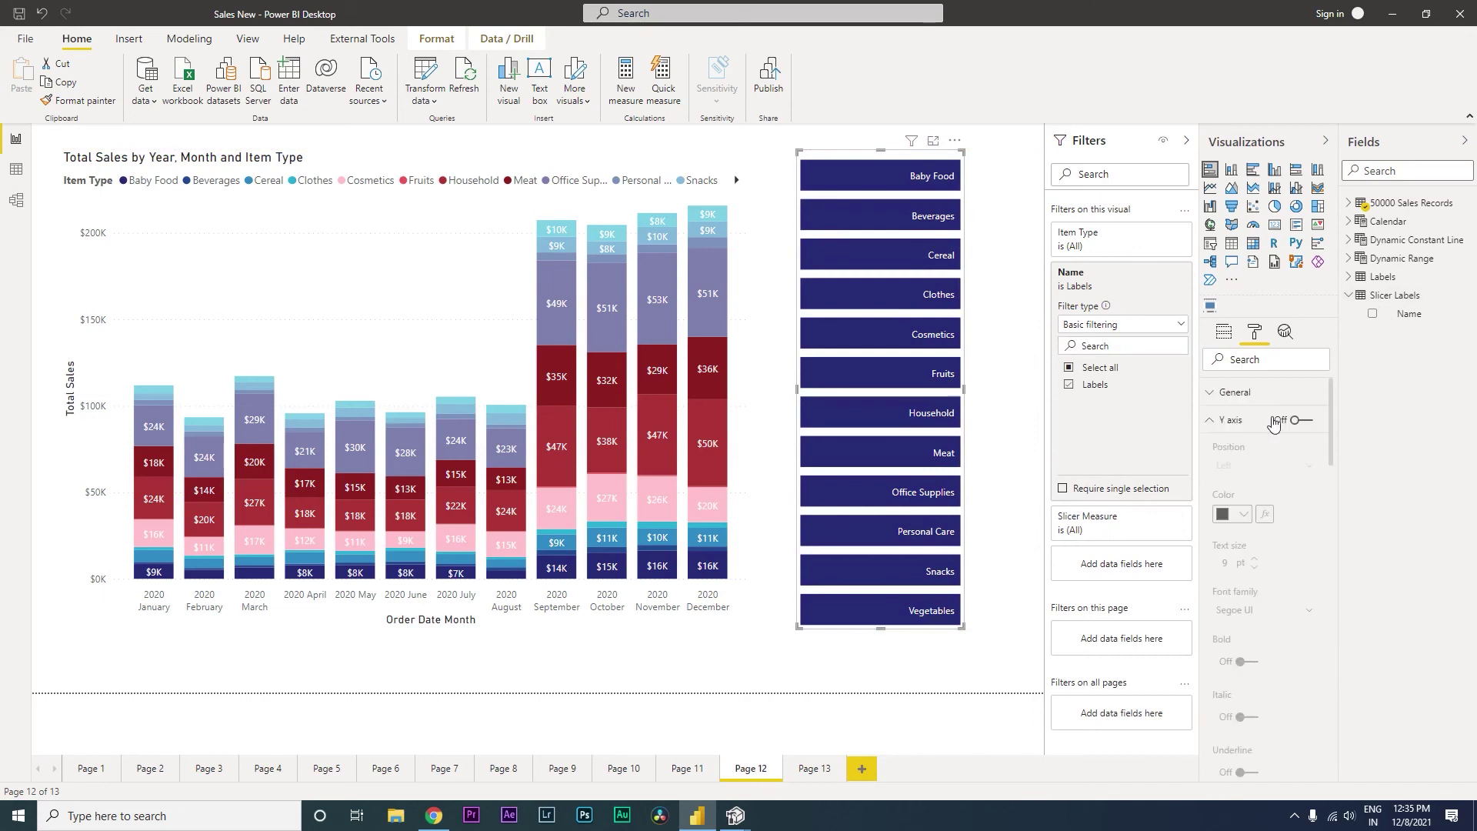
pyautogui.click(1219, 421)
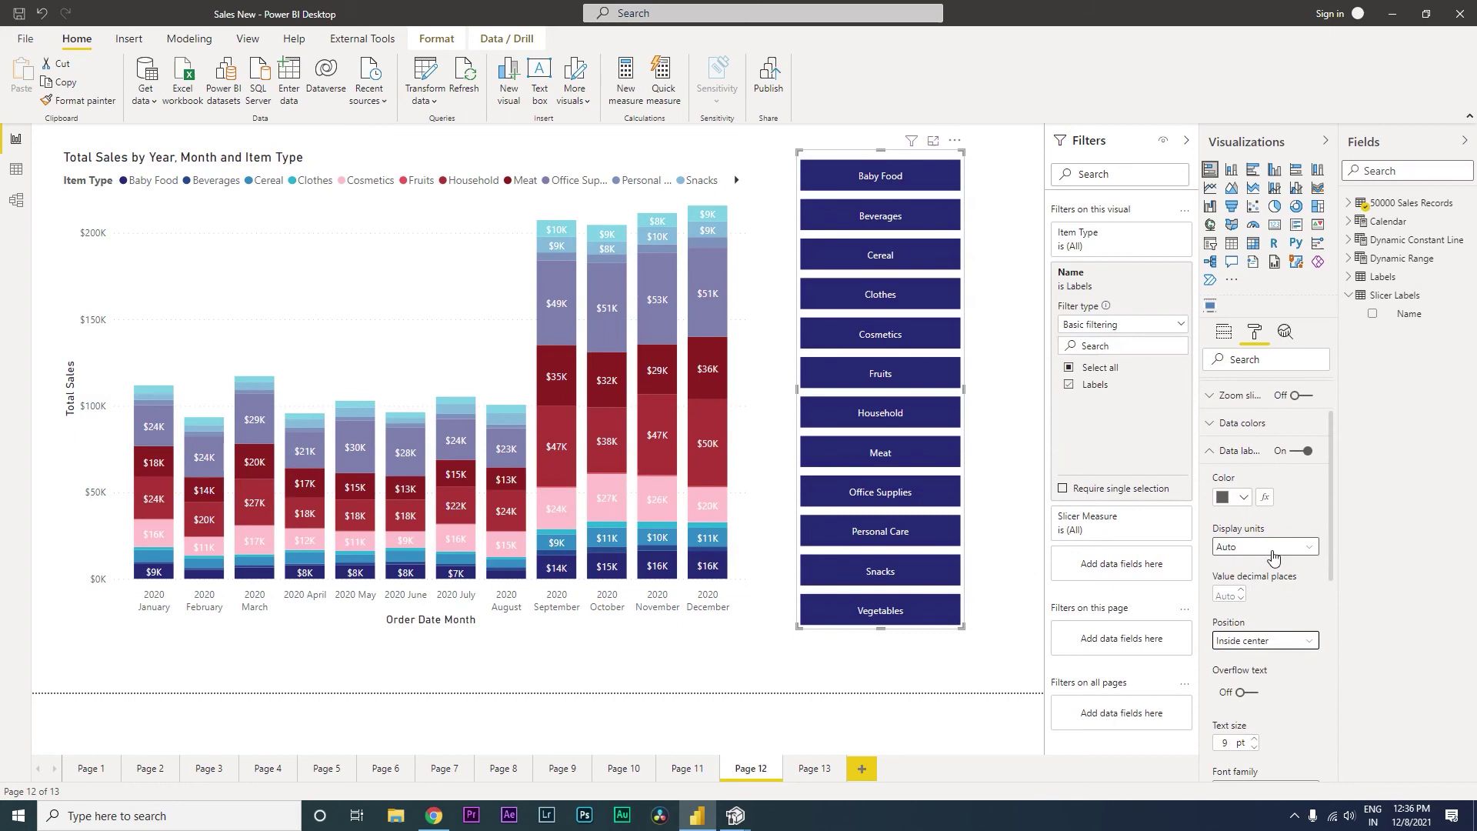
# Set data label position to Inside center, shrink the slicer slightly, and move it beside the sales chart.
pyautogui.click(1262, 643)
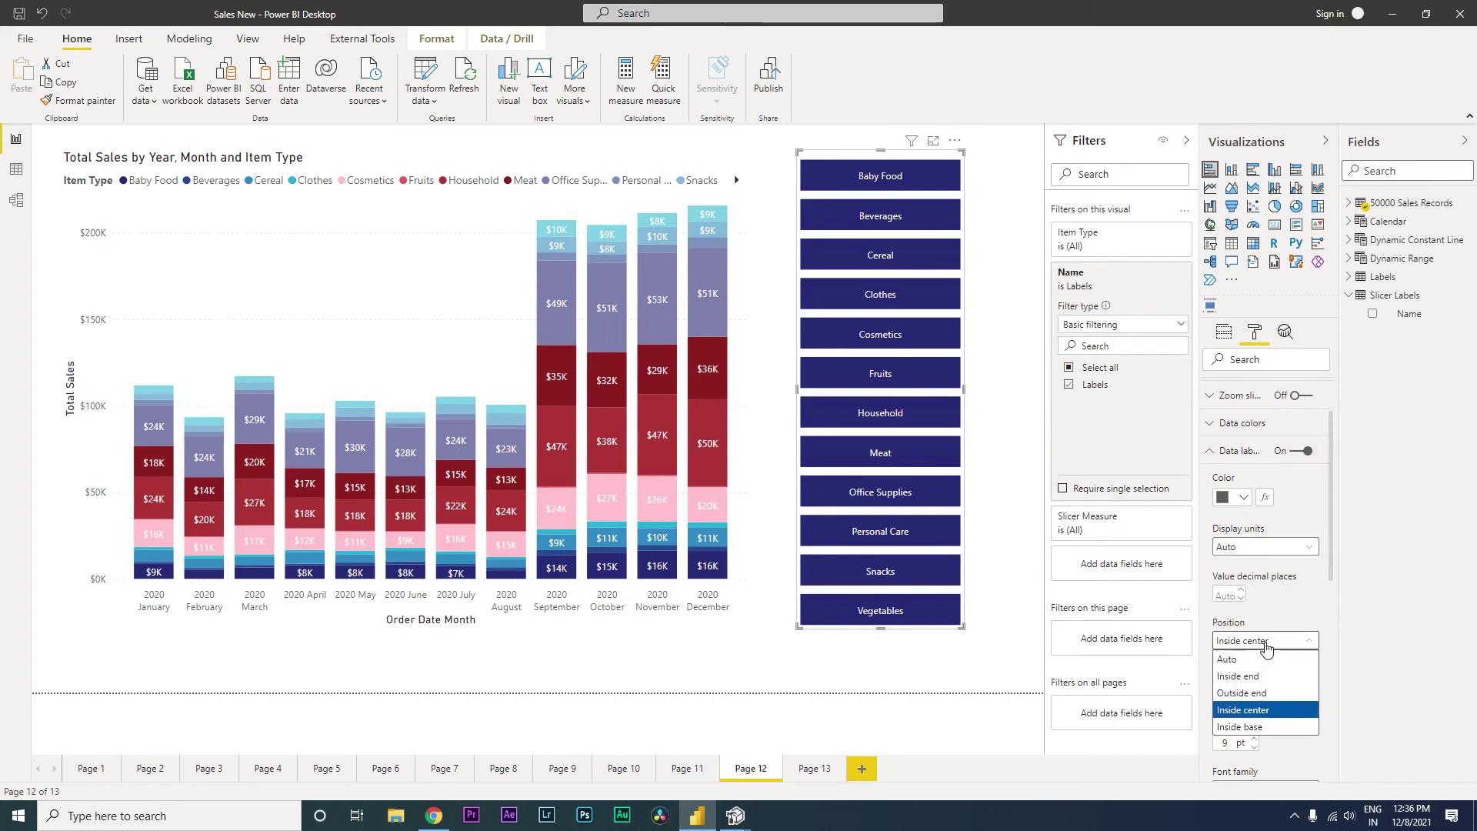
pyautogui.click(1257, 719)
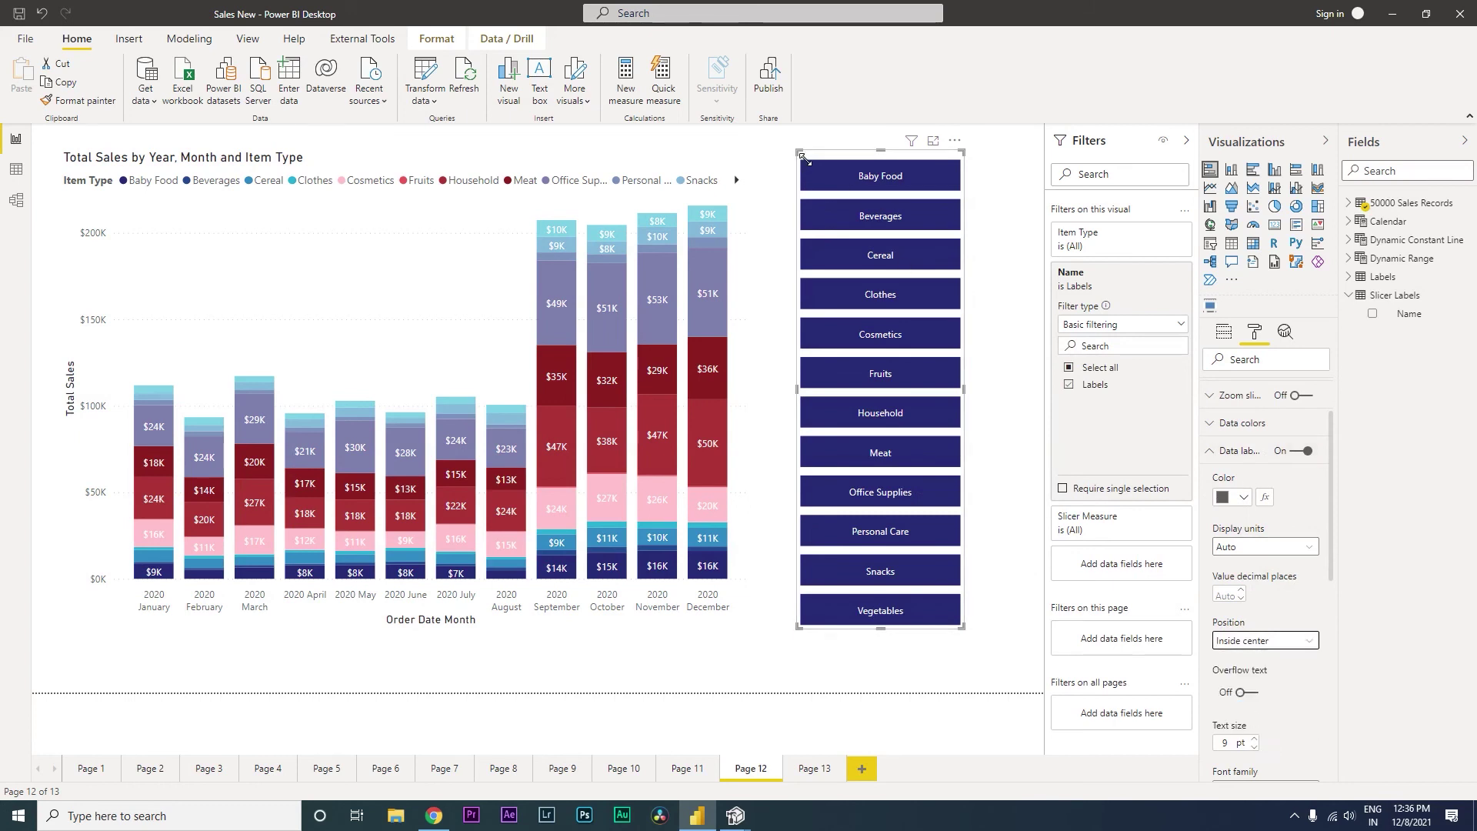
pyautogui.moveTo(799, 153); pyautogui.dragTo(848, 158)
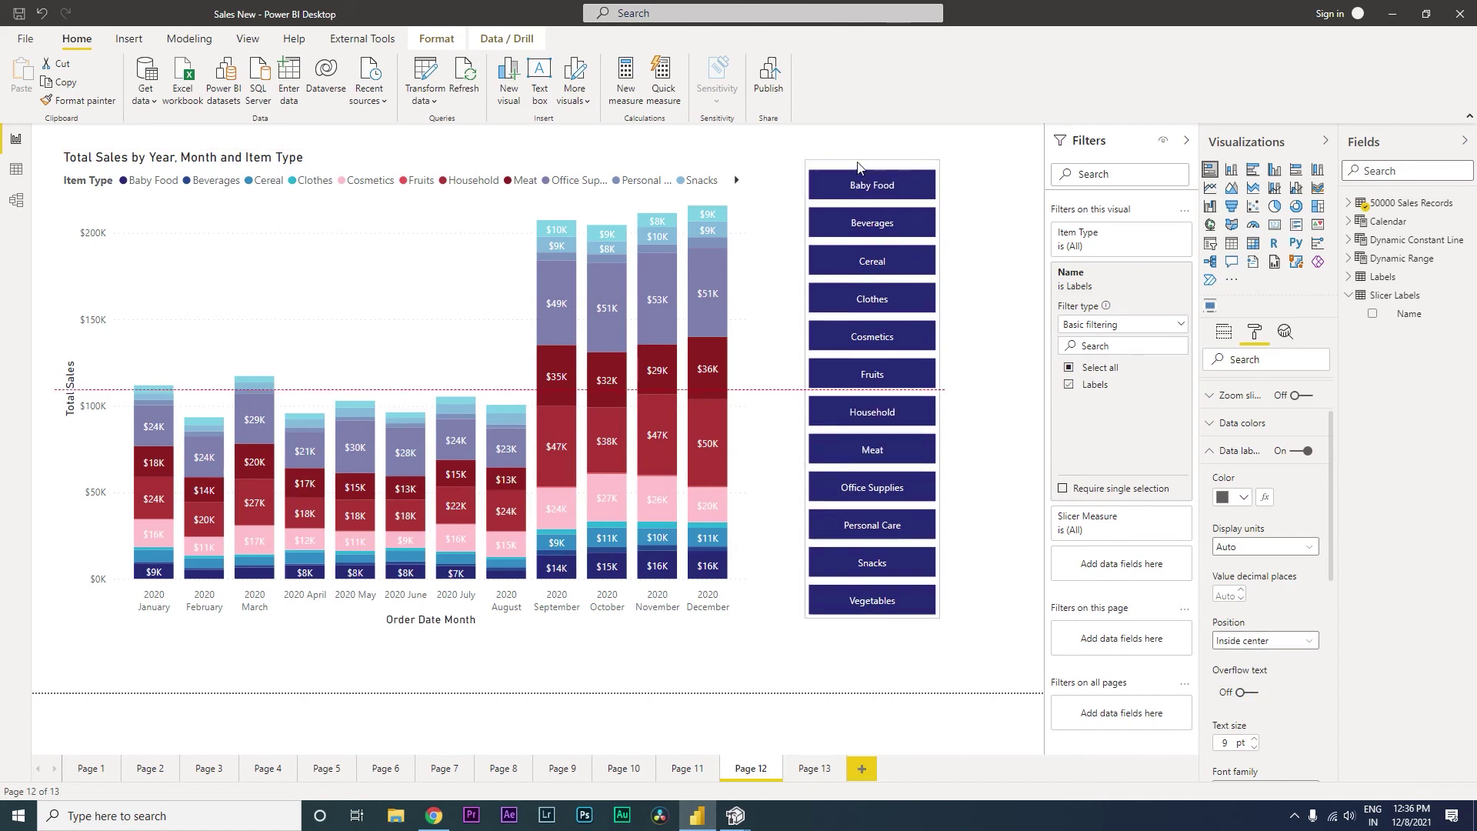
pyautogui.click(1000, 300)
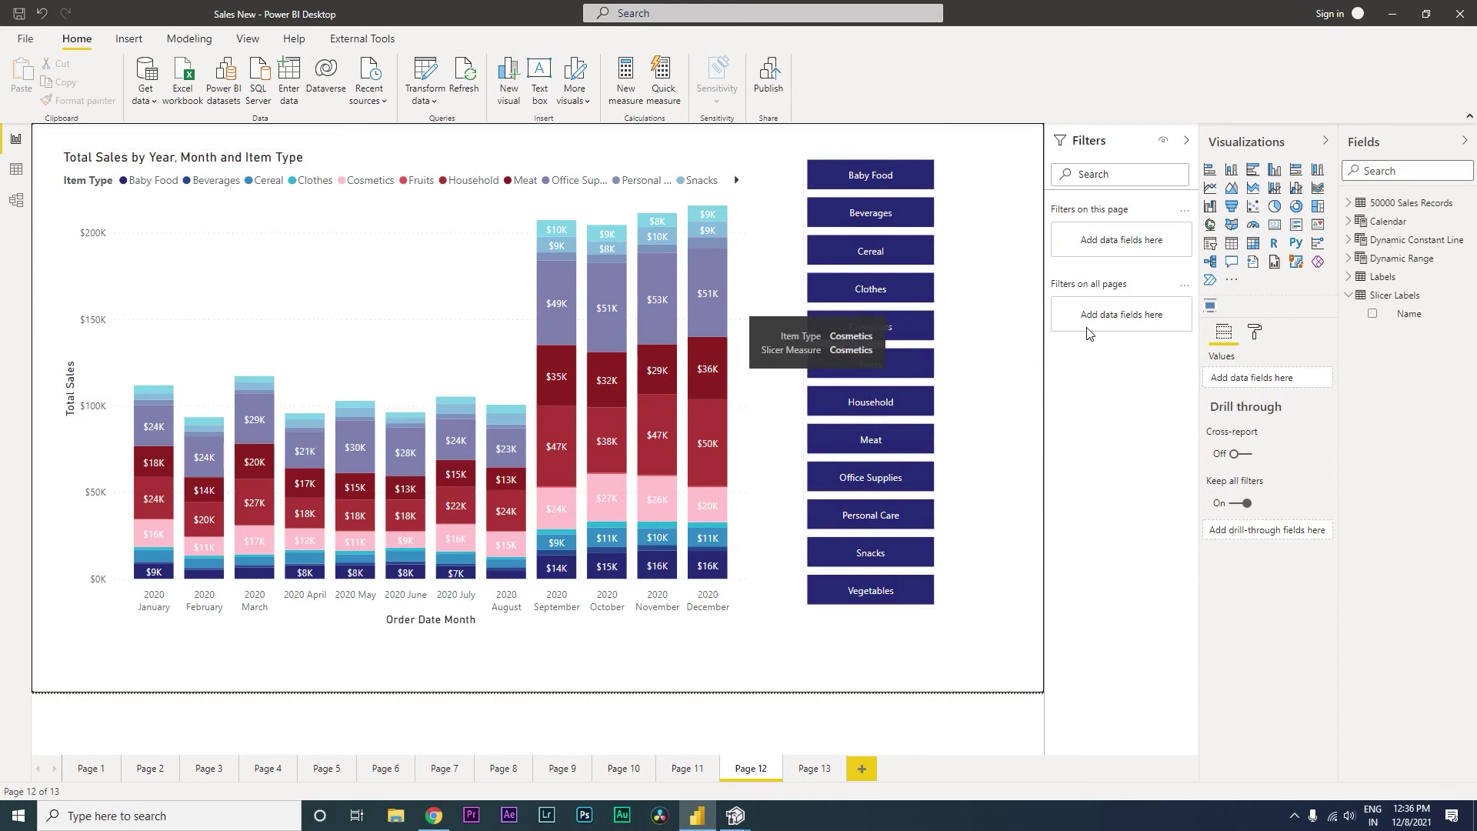
# Add a calculated column Item Type Color = '50000 Sales Records'[Item Type] to the 50000 Sales Records table.
pyautogui.click(1350, 203)
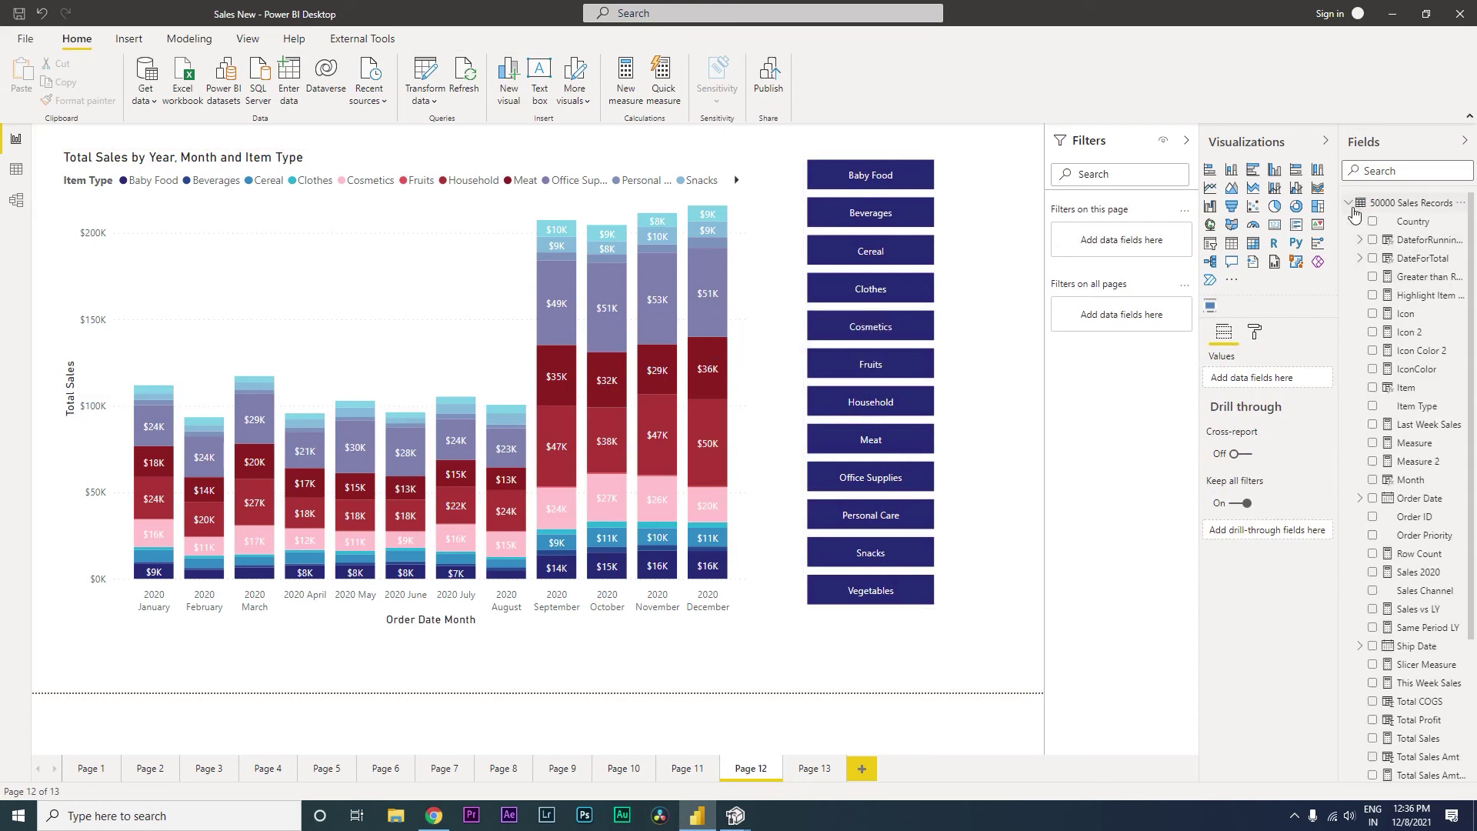
pyautogui.click(1459, 202)
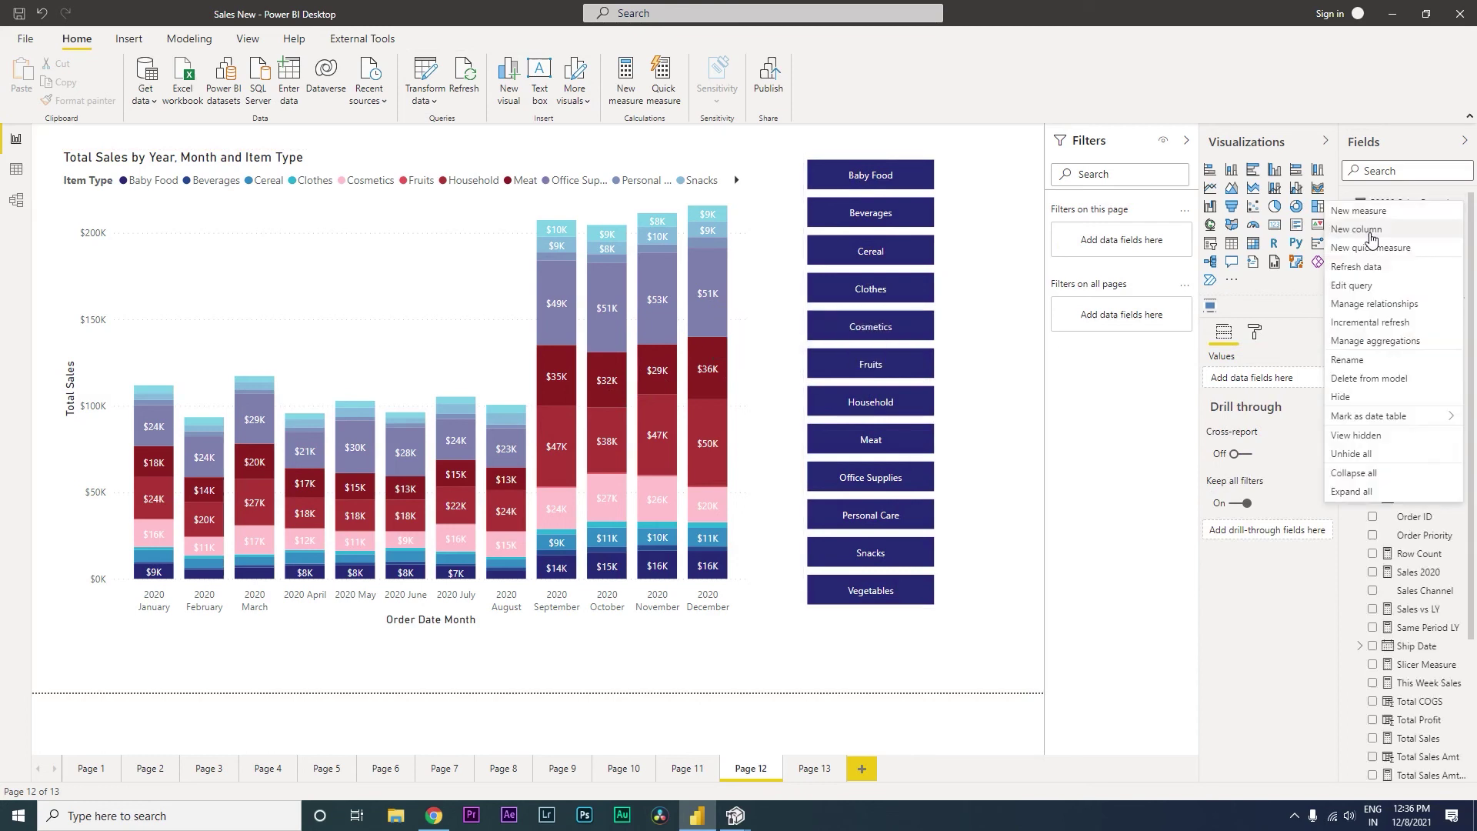
pyautogui.click(1369, 230)
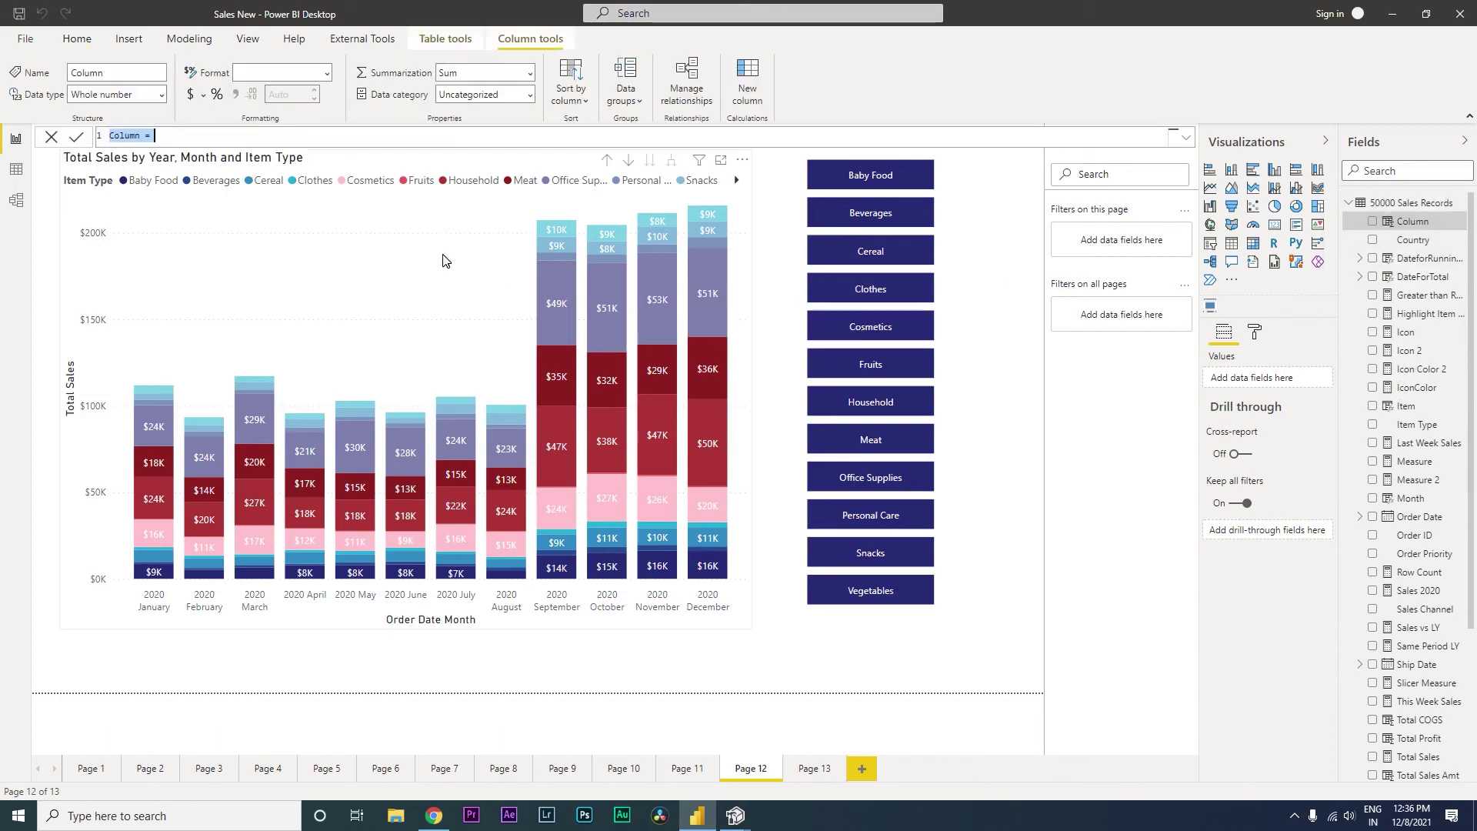
pyautogui.write('Item Type')
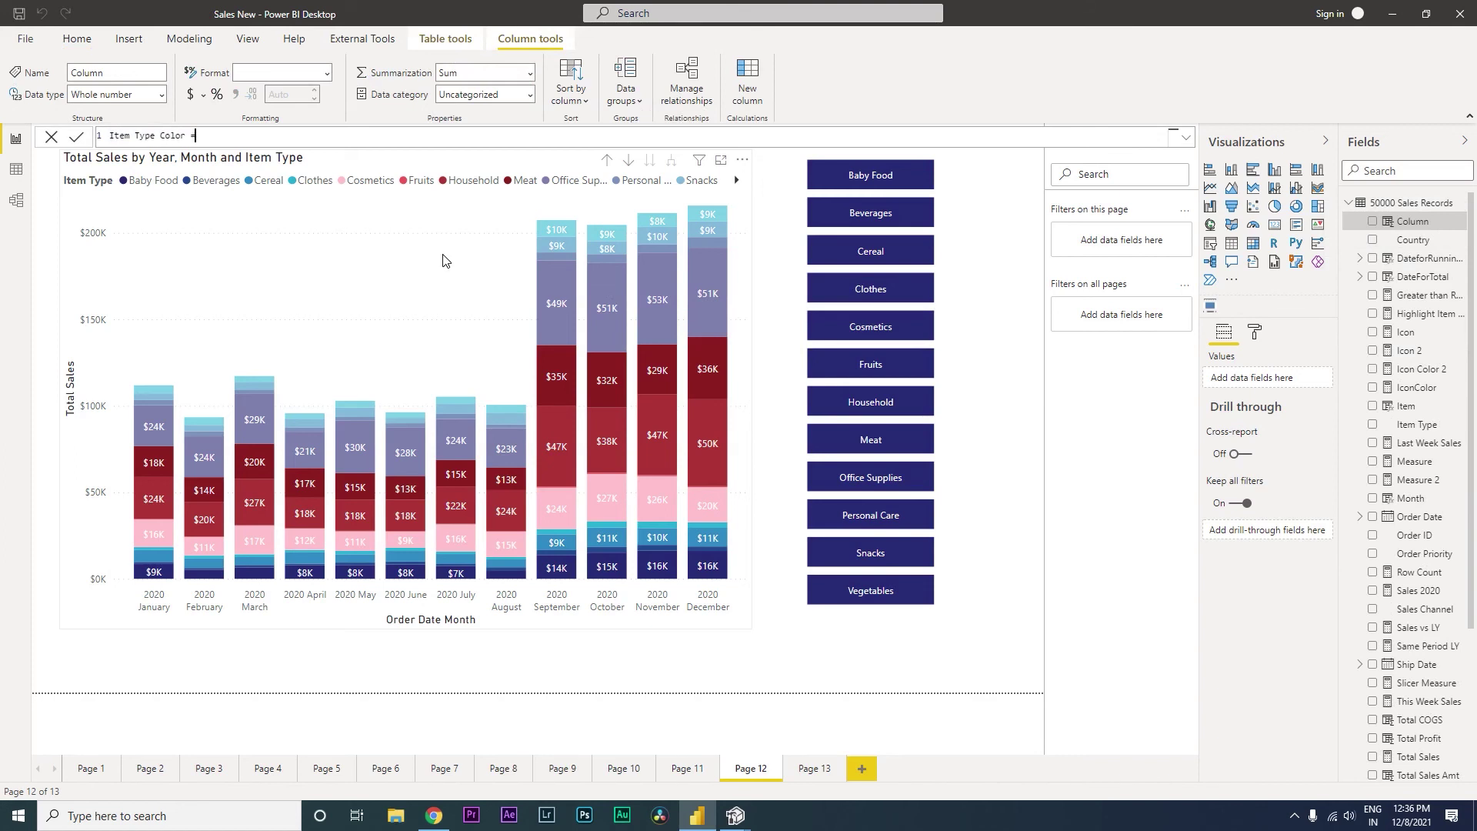
pyautogui.write(' Color = item')
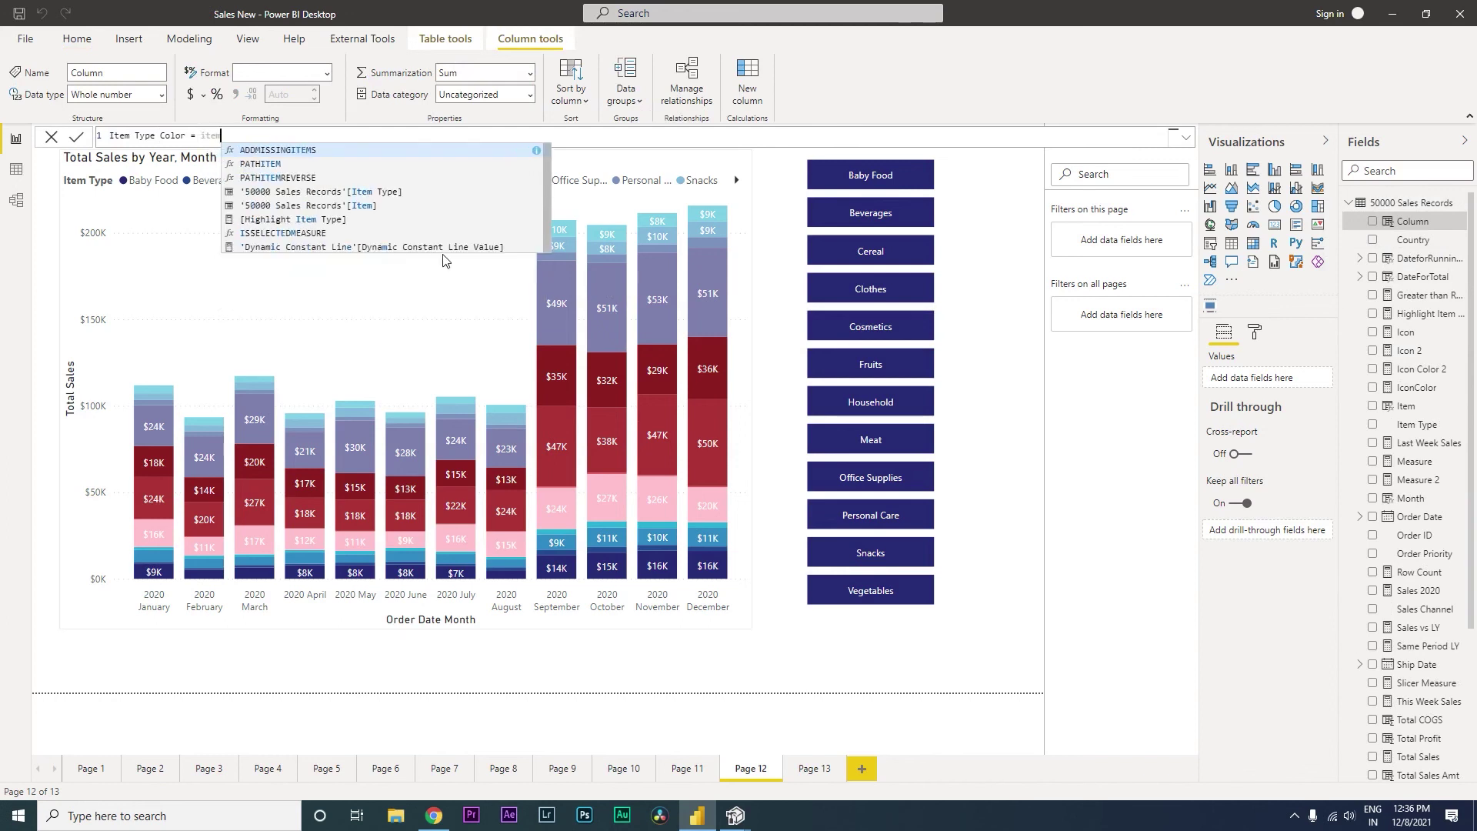
pyautogui.press('Tab')
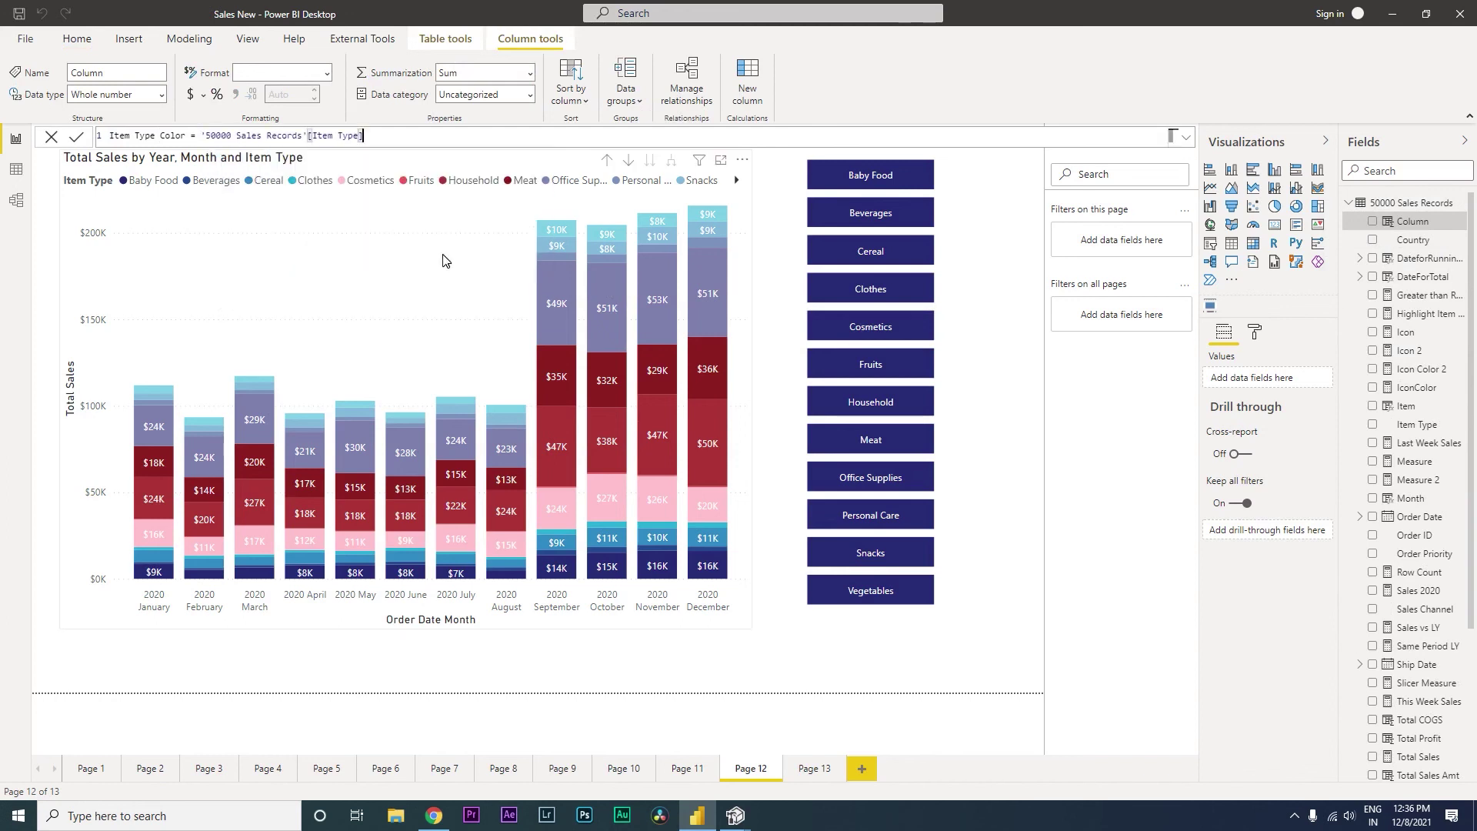
pyautogui.press('Return')
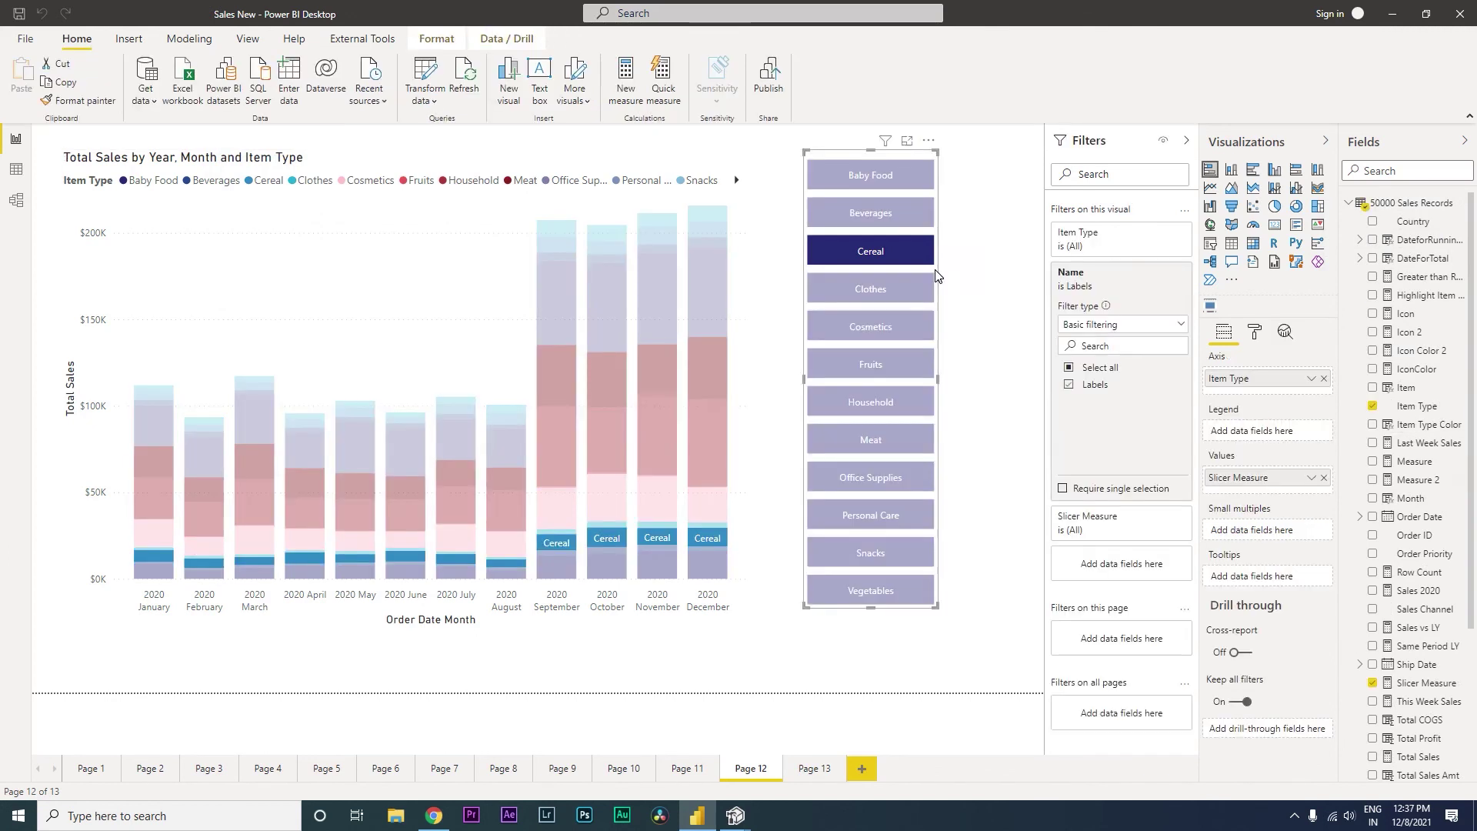
# Colour the slicer bars by Item Type Color instead of Item Type in the Legend well.
pyautogui.moveTo(1416, 408); pyautogui.dragTo(1261, 432)
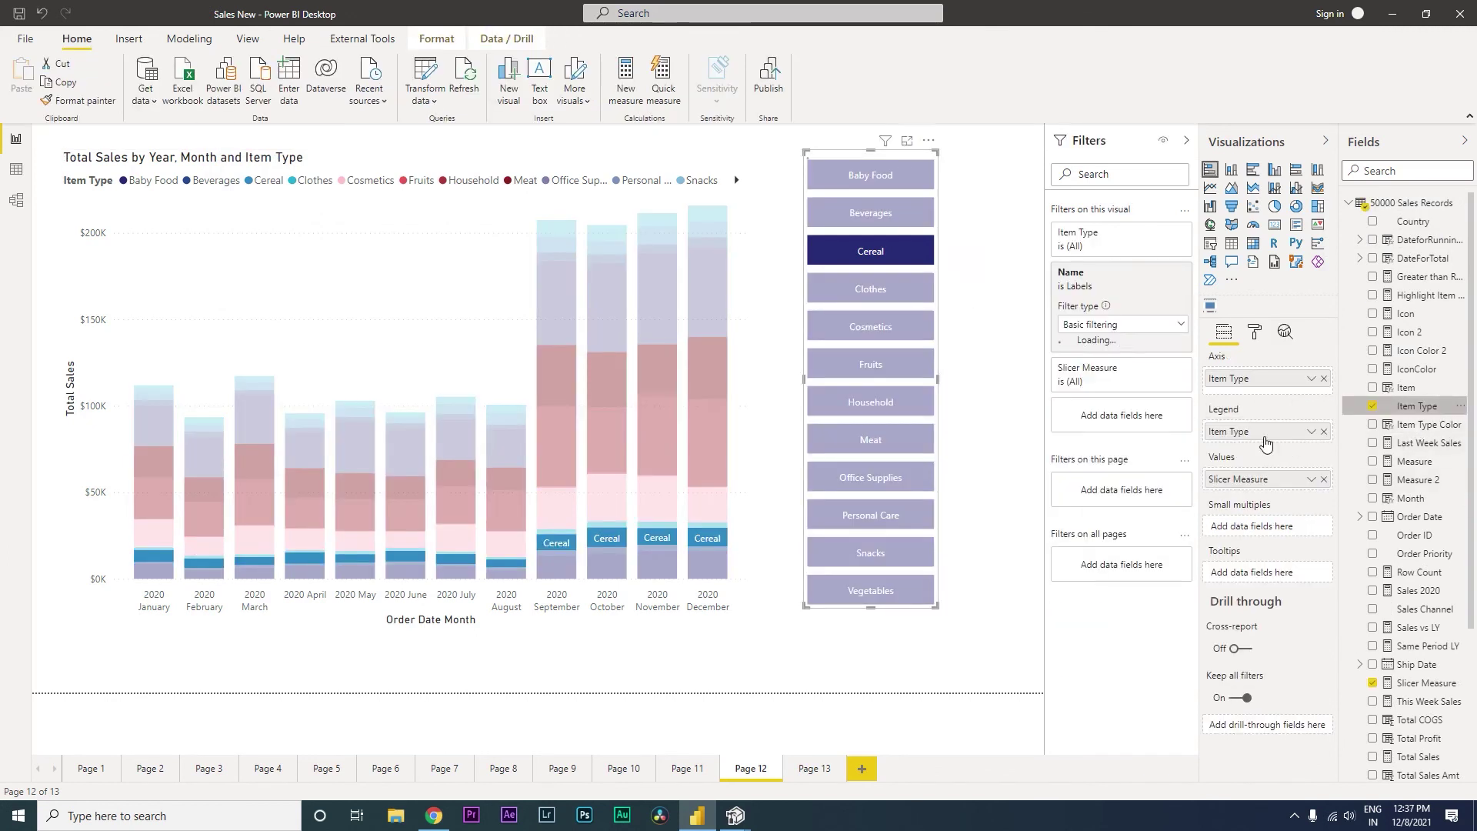
pyautogui.moveTo(904, 378)
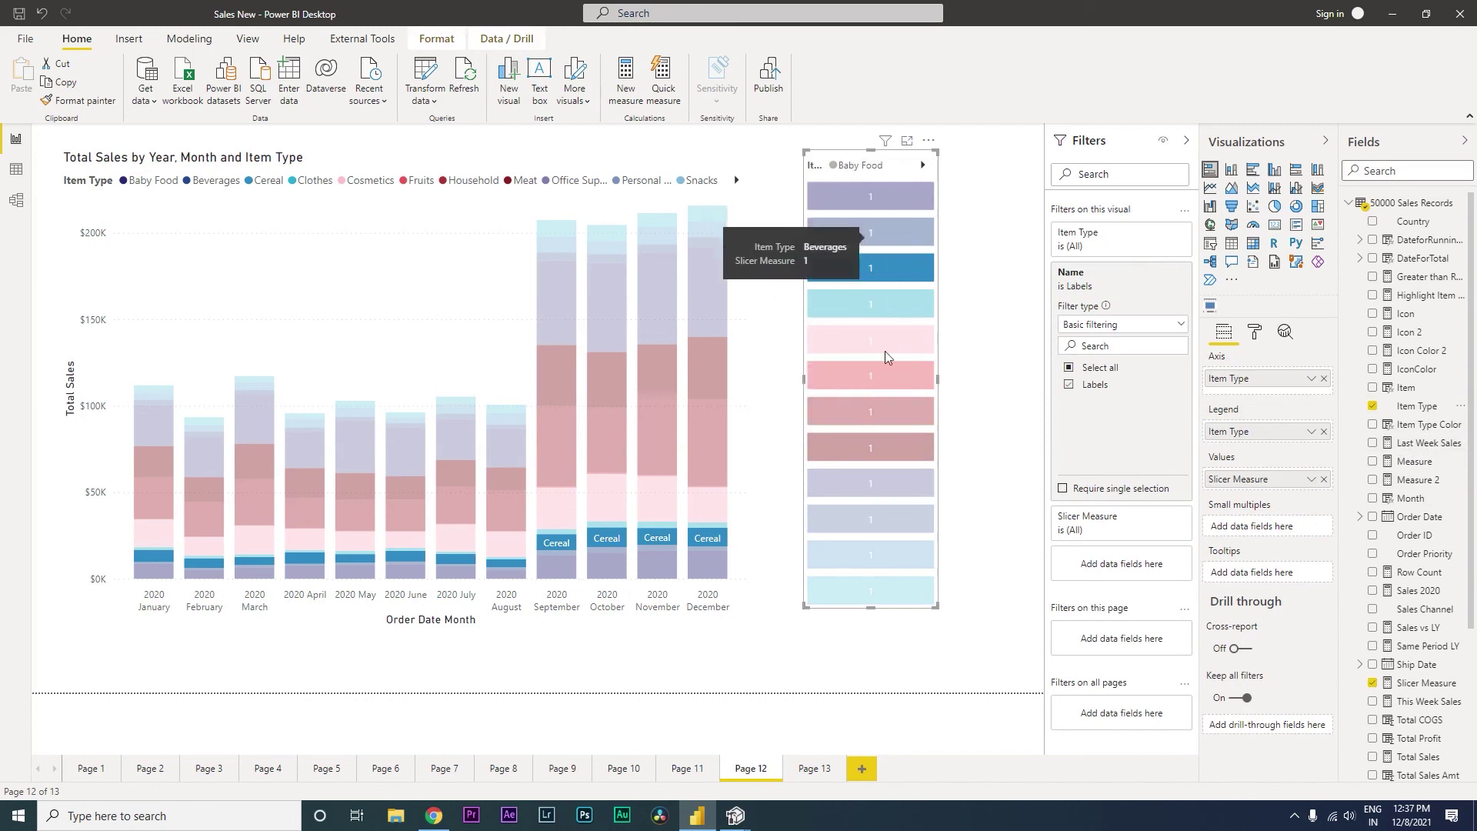
pyautogui.moveTo(904, 523)
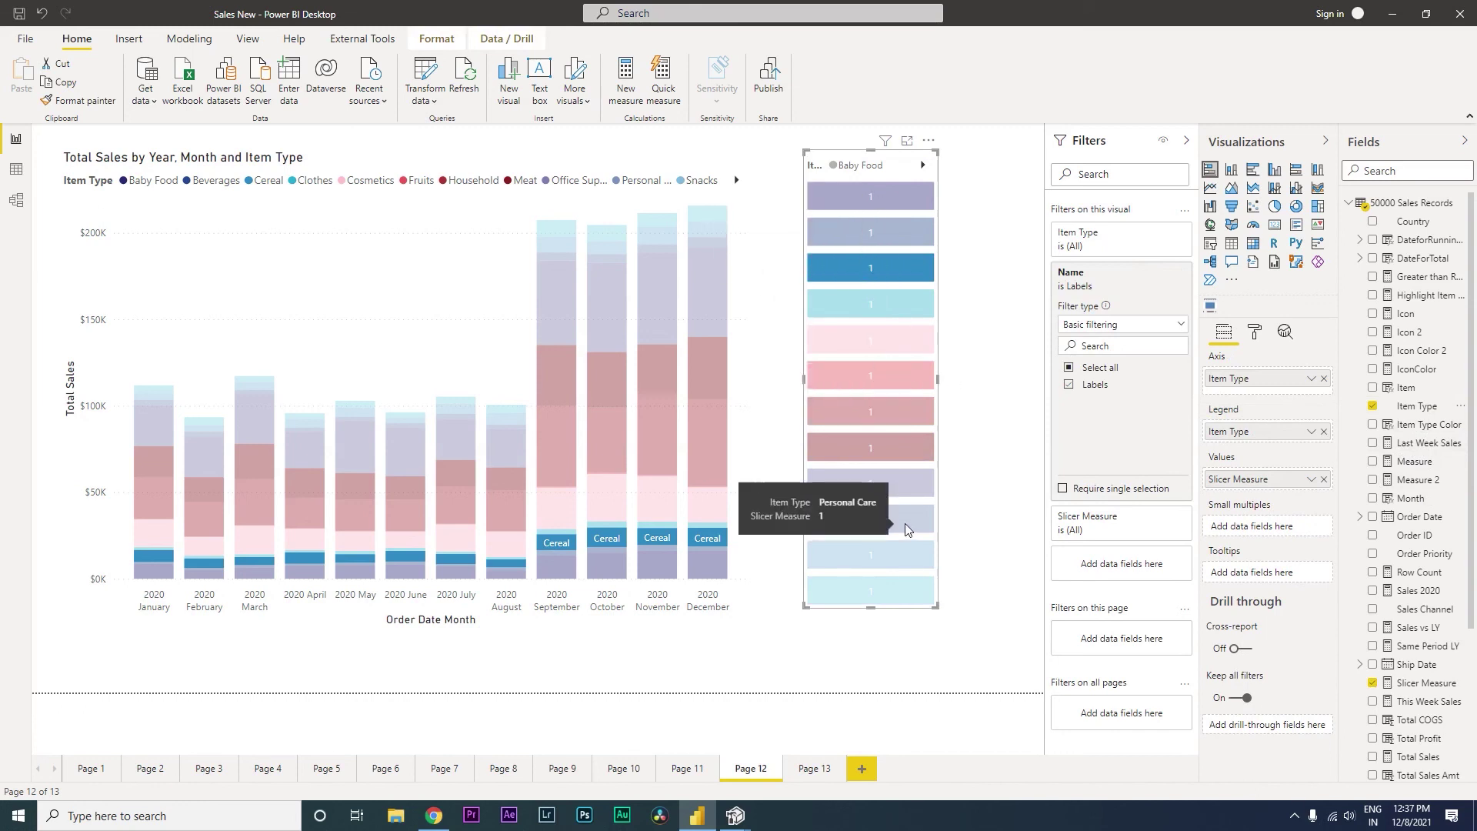
pyautogui.click(1324, 432)
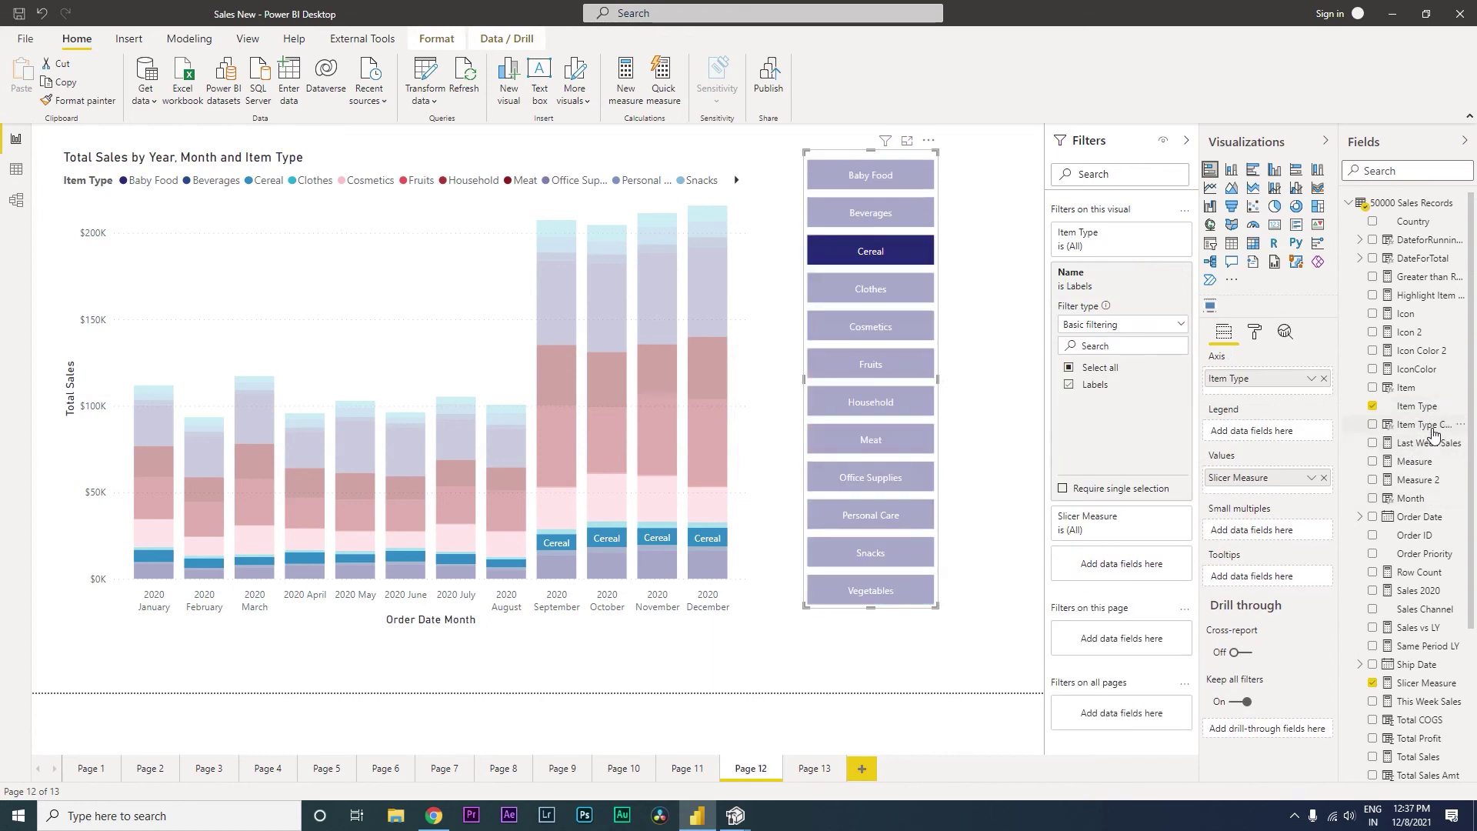
pyautogui.moveTo(1434, 433); pyautogui.dragTo(1274, 431)
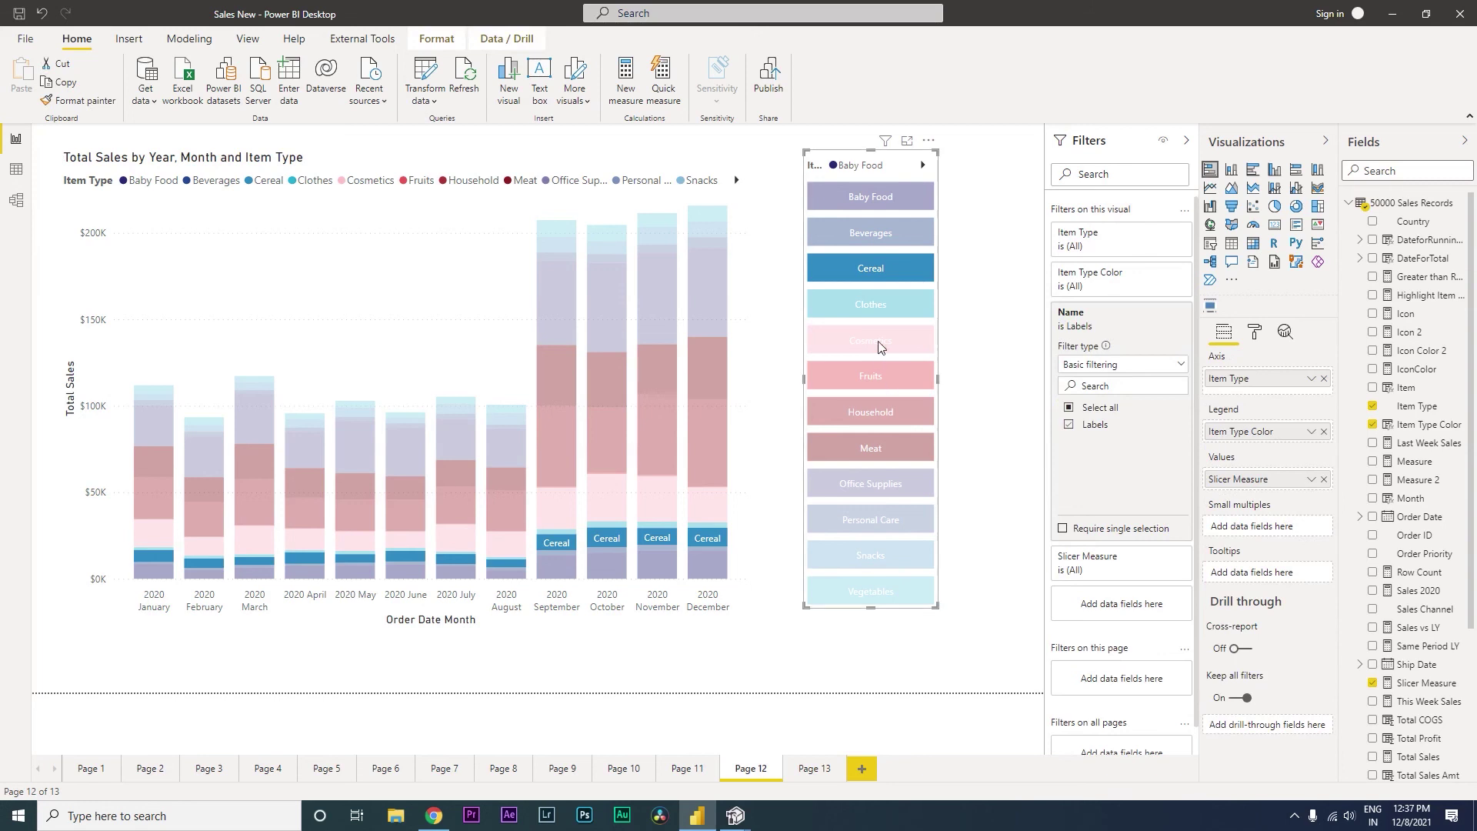
# Clear the Cereal selection, turn the slicer's legend off, and resize the slicer compactly.
pyautogui.click(870, 268)
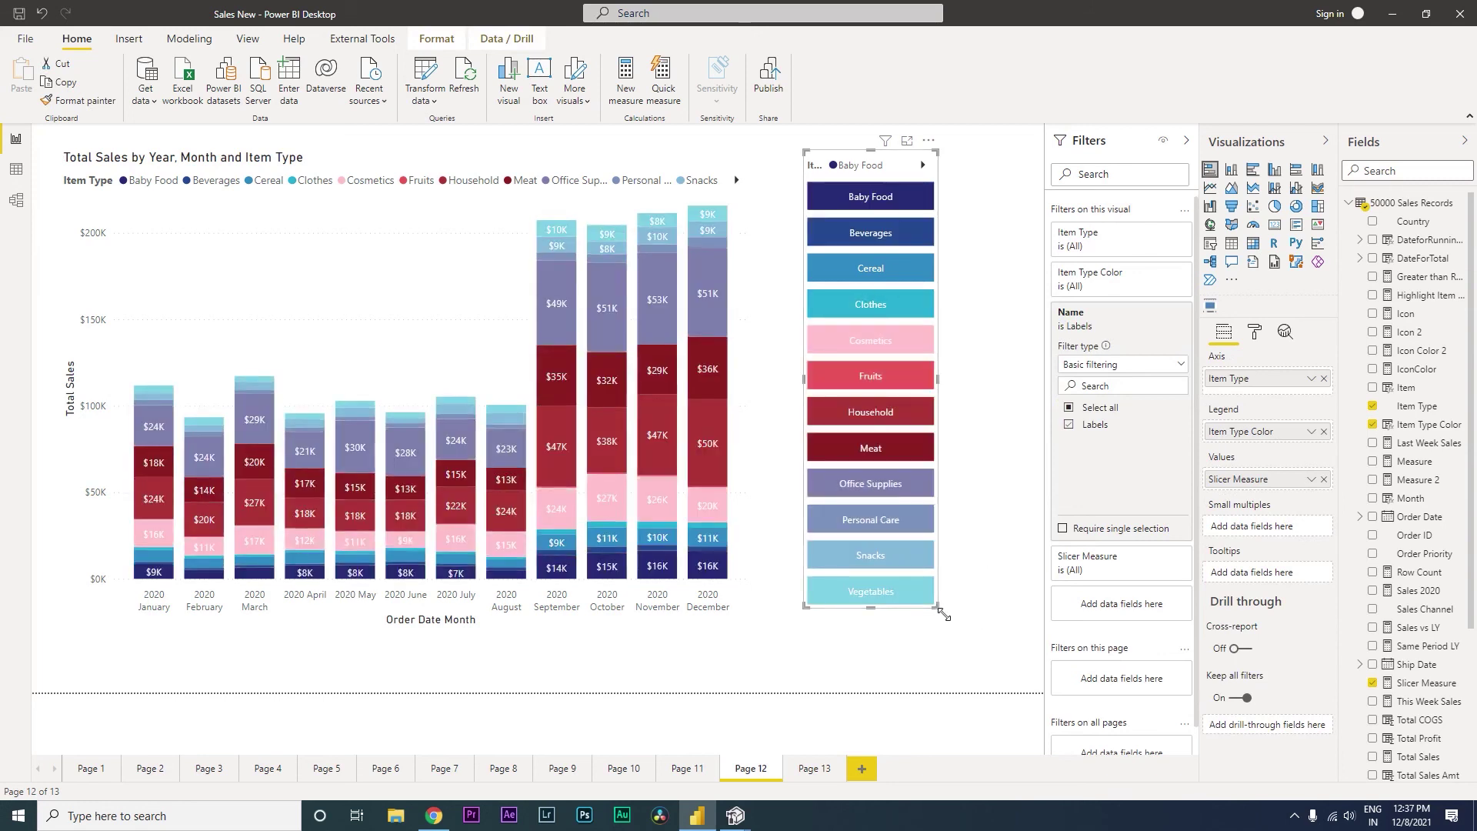
pyautogui.moveTo(944, 615); pyautogui.dragTo(992, 656)
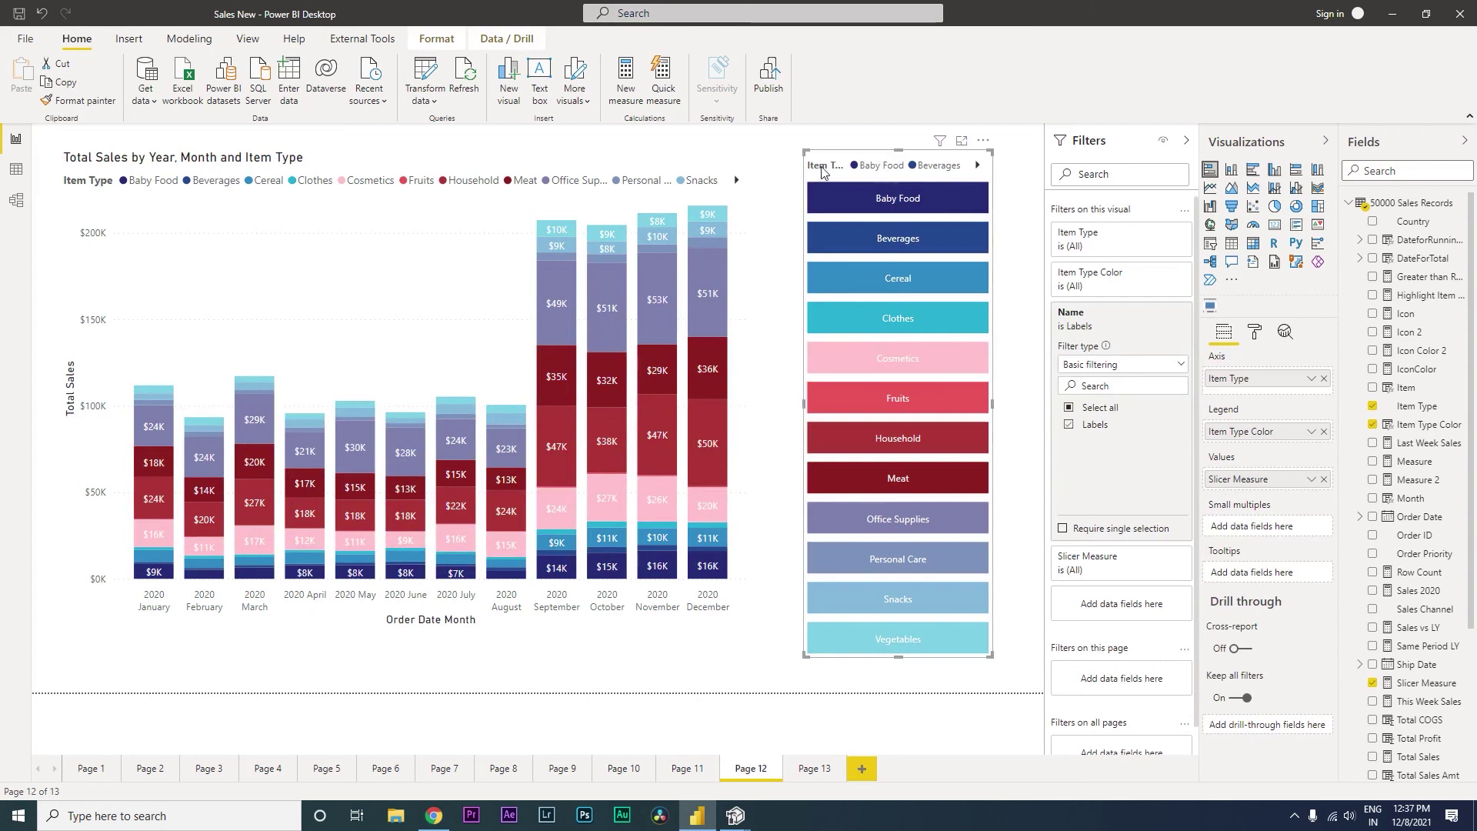
pyautogui.click(1254, 331)
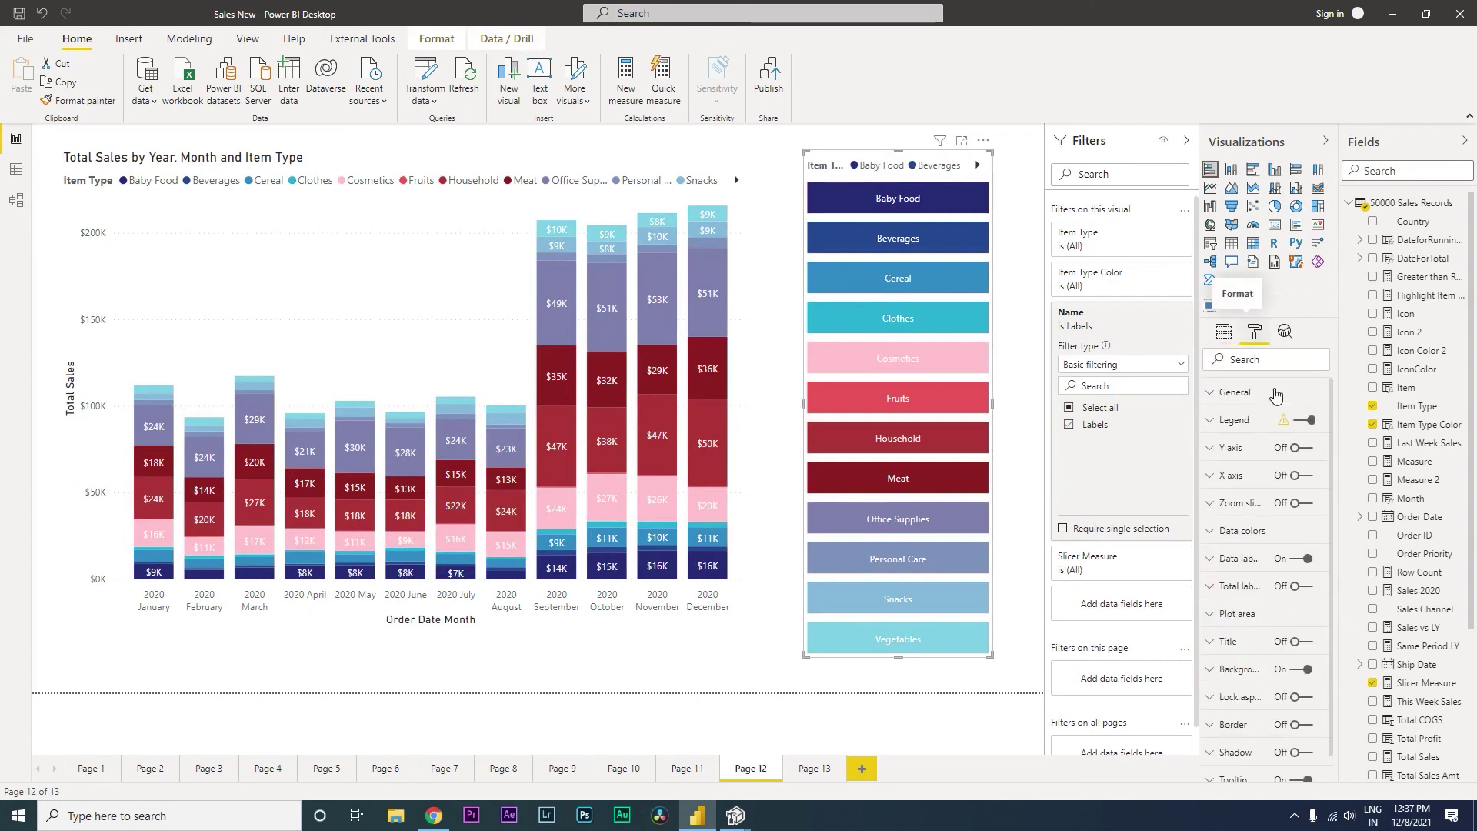
pyautogui.click(1305, 422)
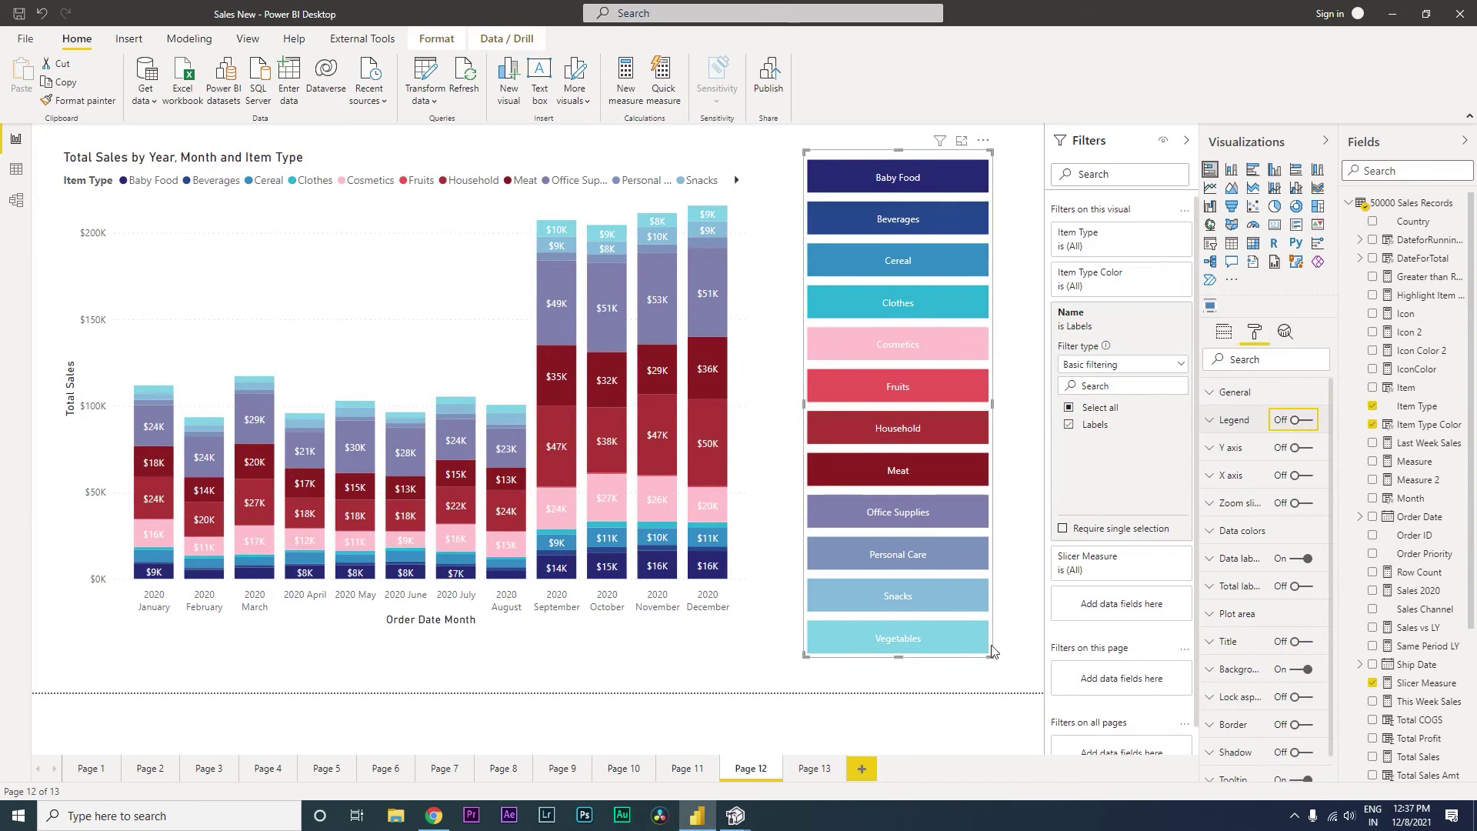
pyautogui.moveTo(998, 662); pyautogui.dragTo(929, 612)
# Set the slicer's interaction with the stacked sales chart to Filter via Edit interactions.
pyautogui.click(847, 187)
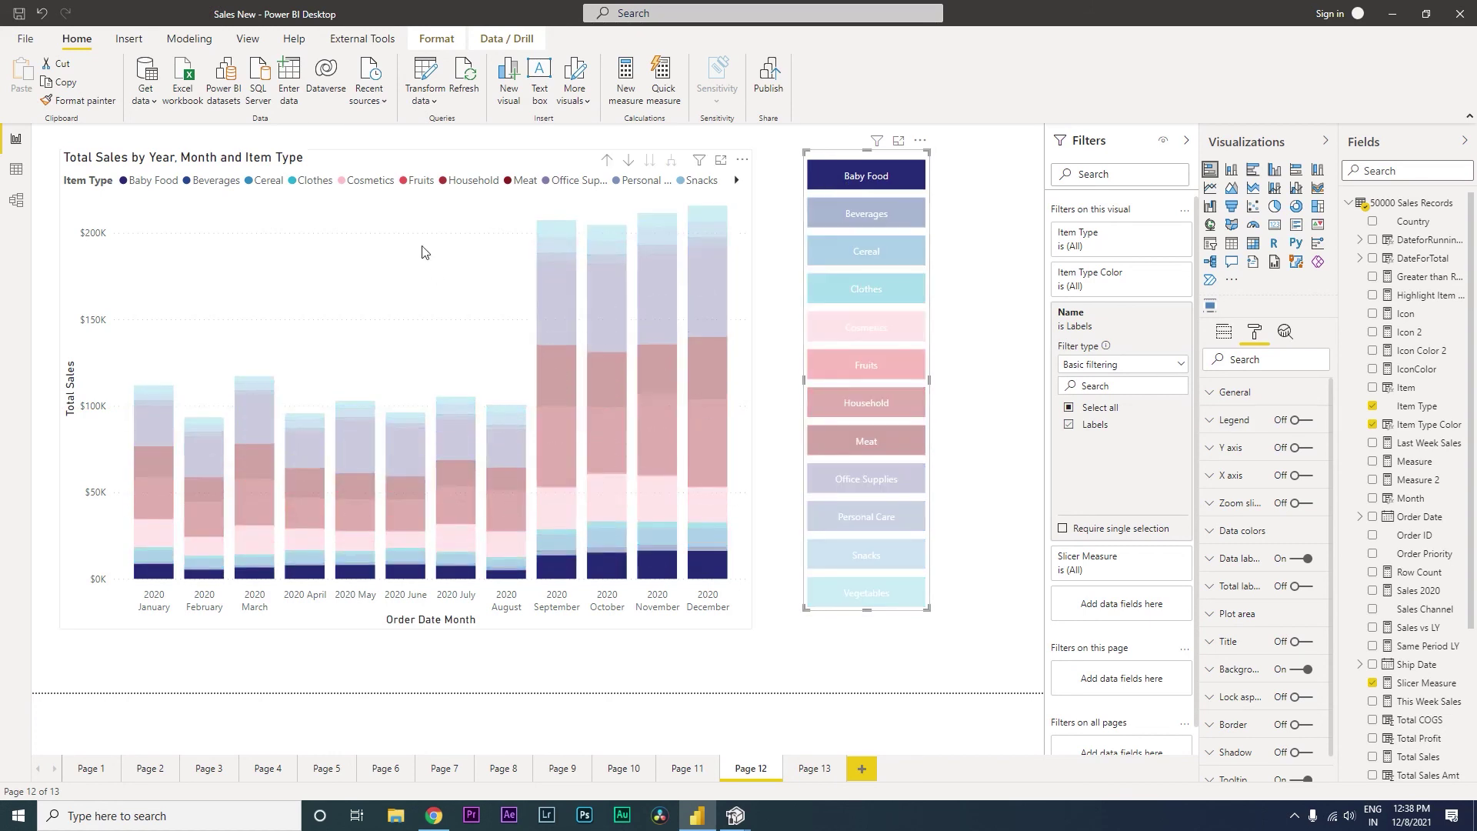
pyautogui.click(436, 38)
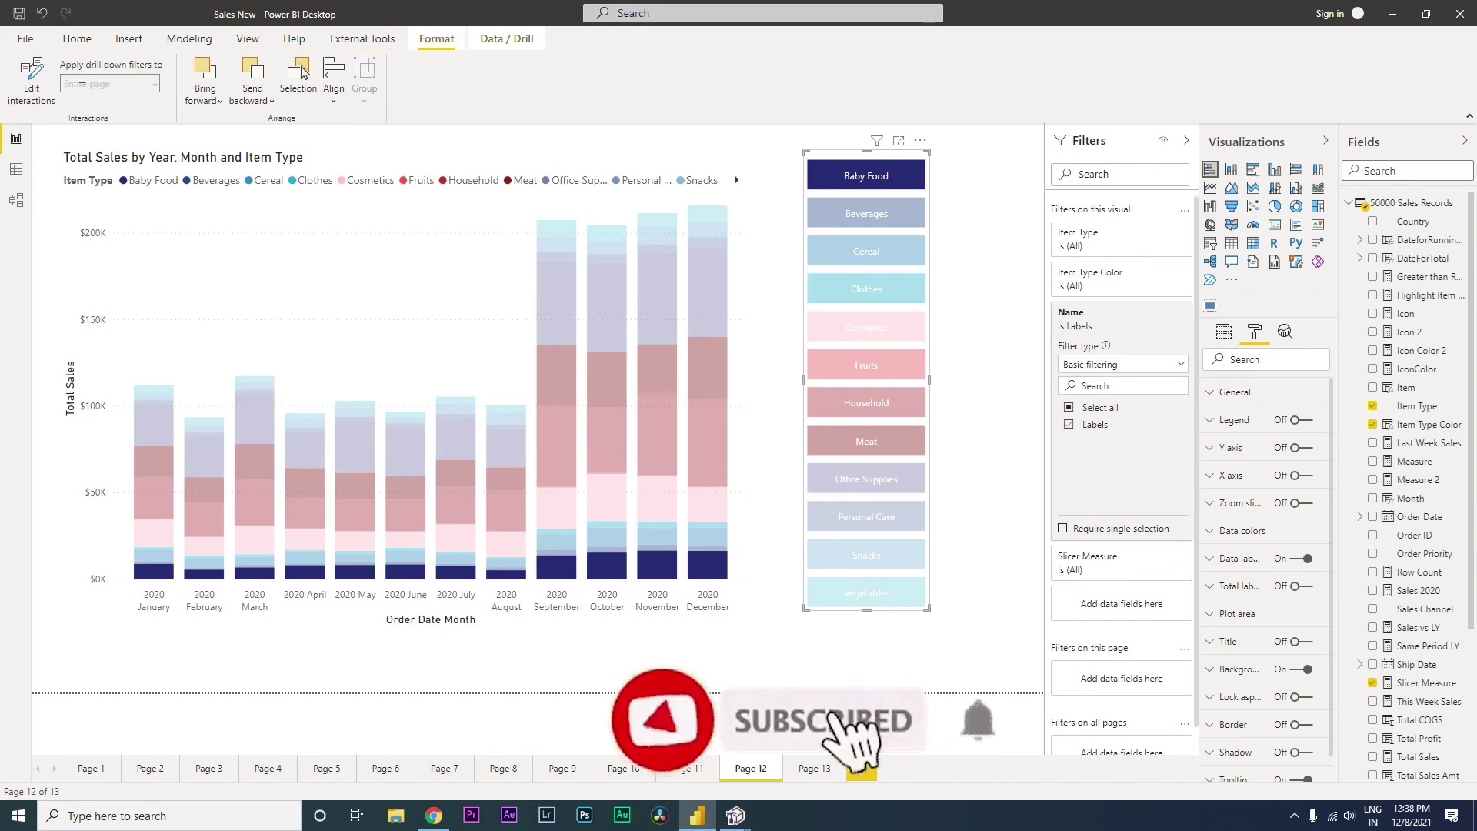
pyautogui.click(31, 77)
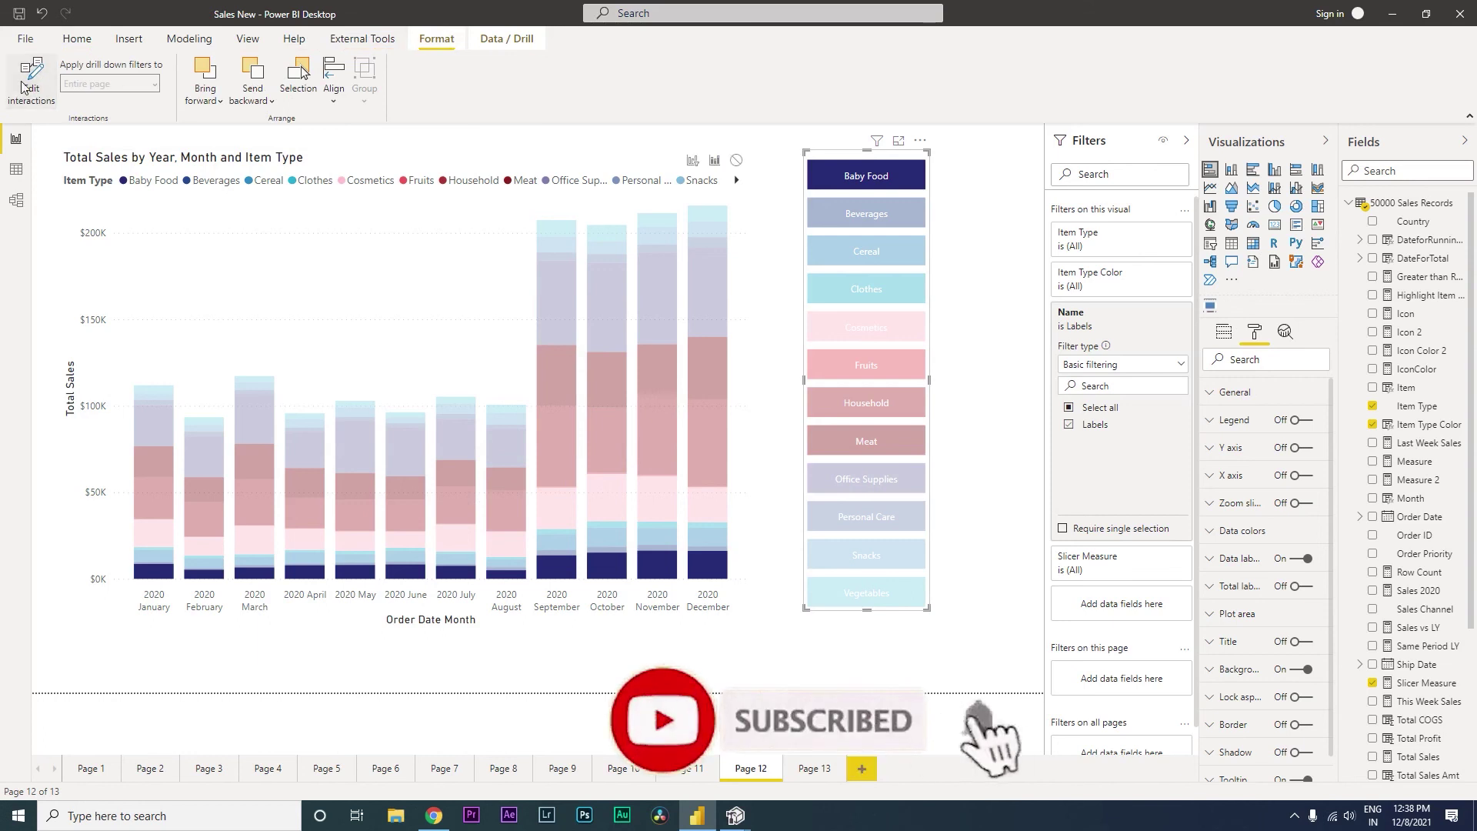
pyautogui.click(835, 166)
pyautogui.click(694, 160)
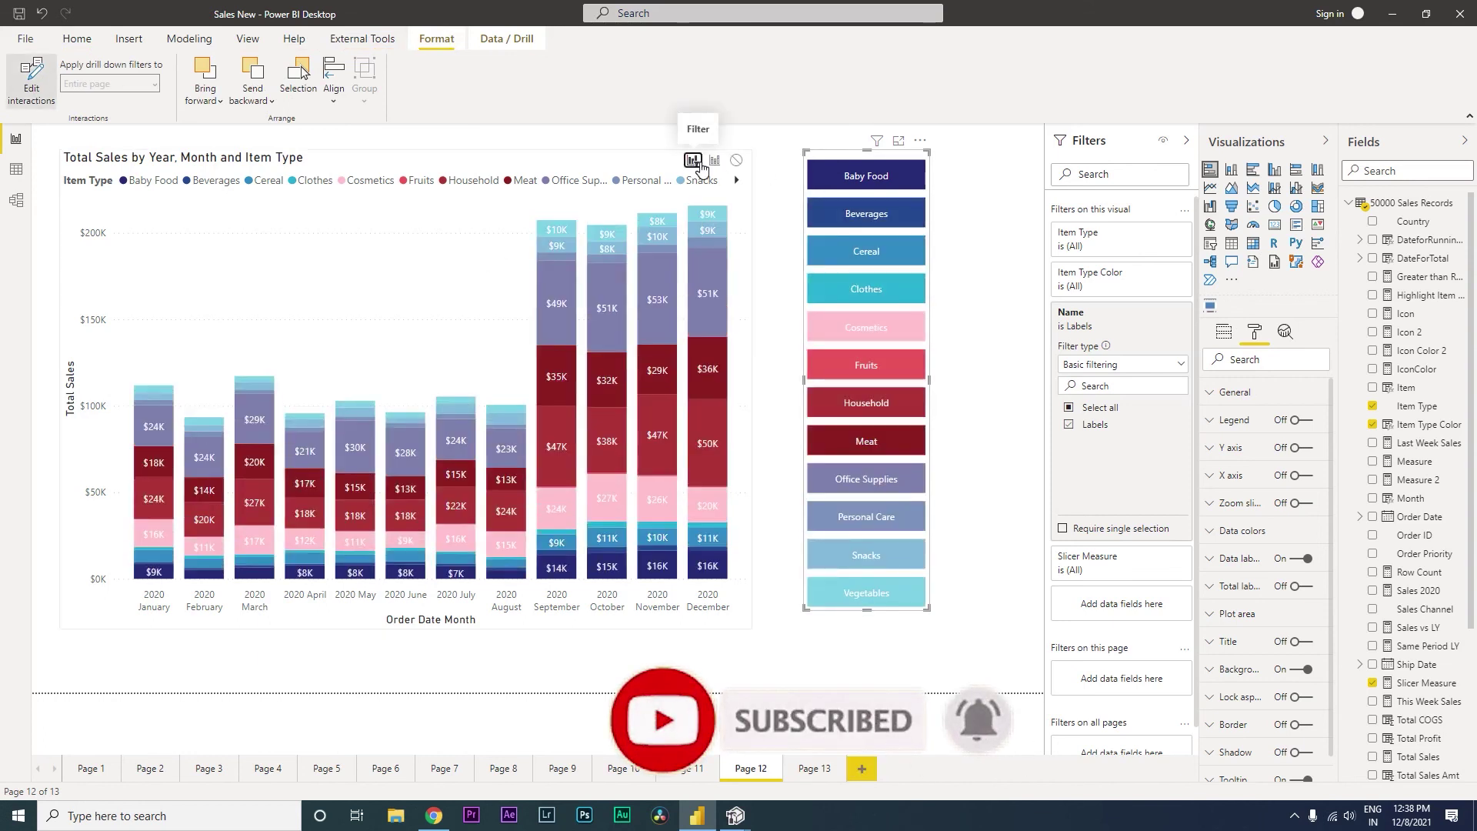
# Test filtering by Baby Food, Clothes, Cosmetics, Household and Vegetables, then nudge the slicer right.
pyautogui.click(869, 175)
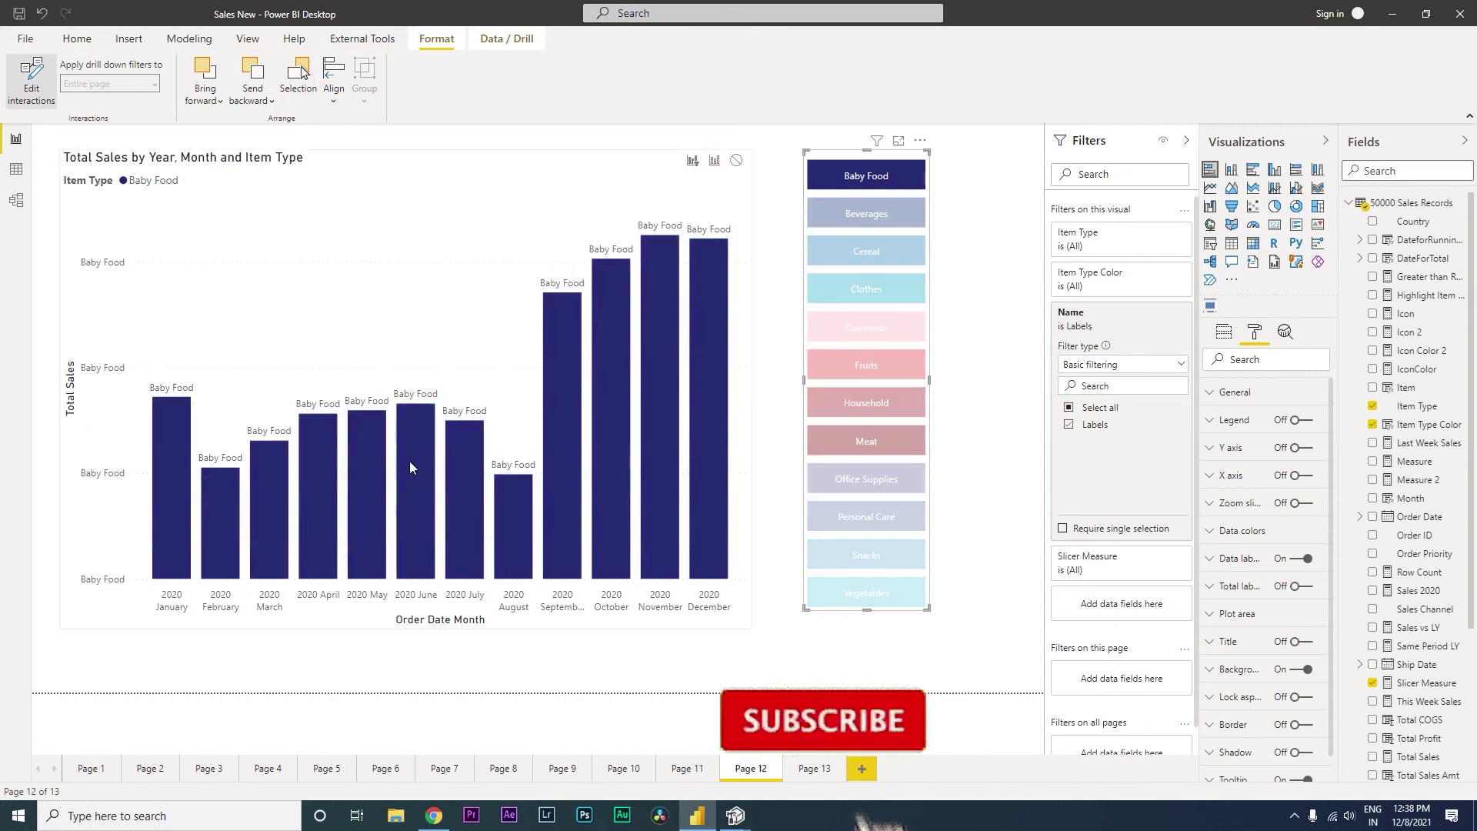
pyautogui.click(841, 290)
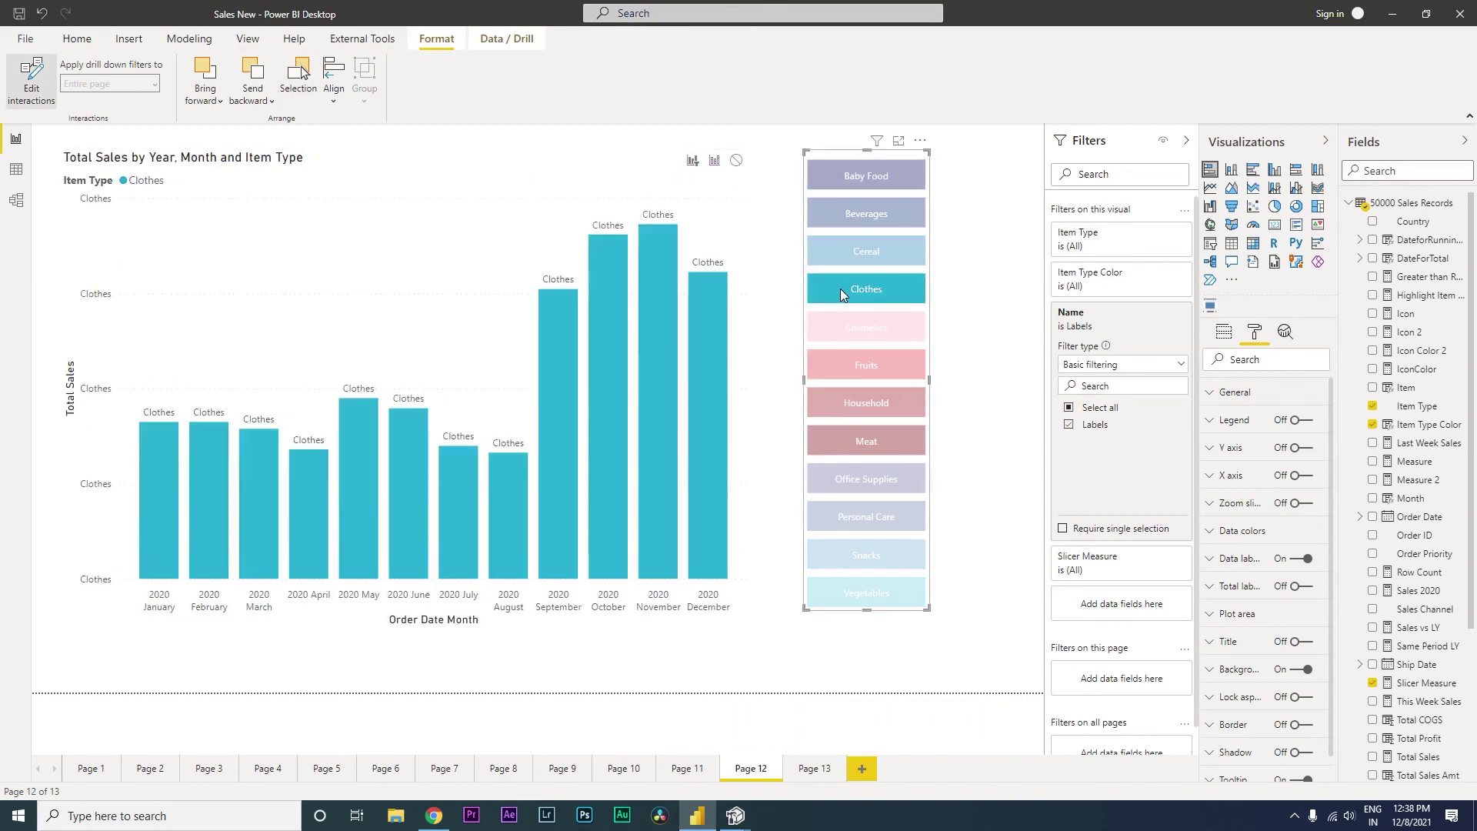
pyautogui.click(847, 339)
pyautogui.click(857, 391)
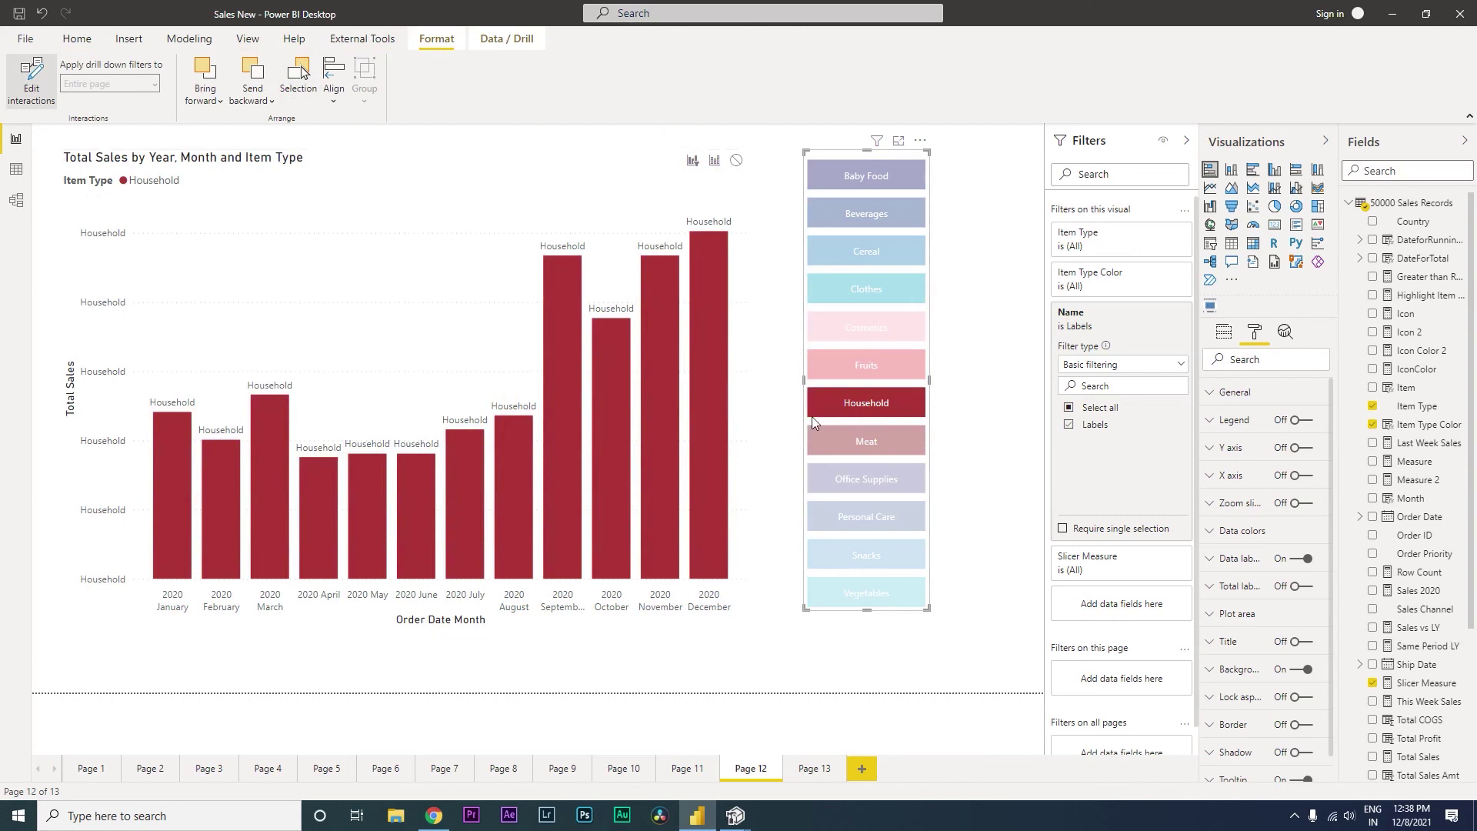
pyautogui.click(870, 597)
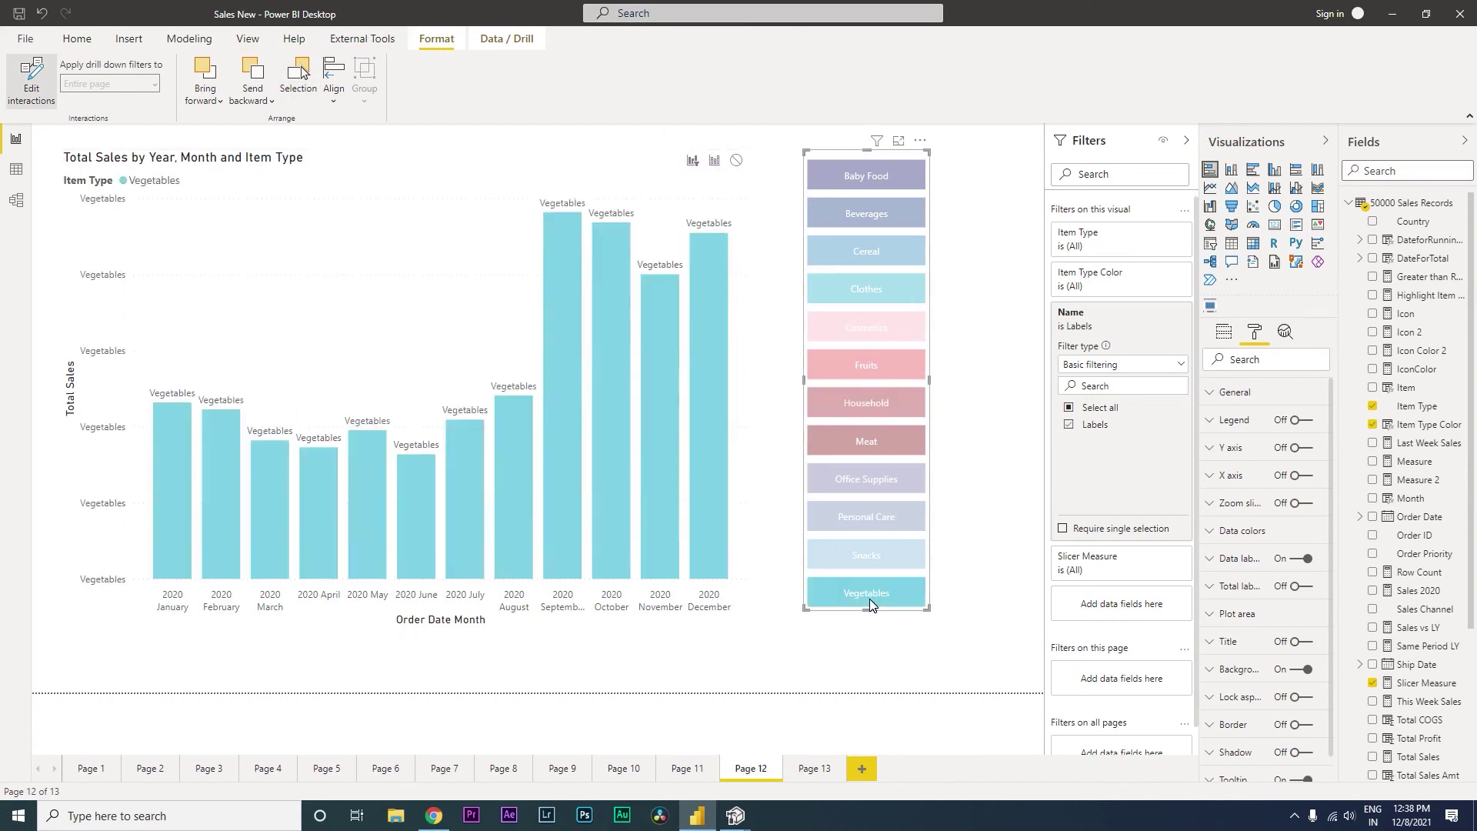
pyautogui.moveTo(874, 154); pyautogui.dragTo(901, 160)
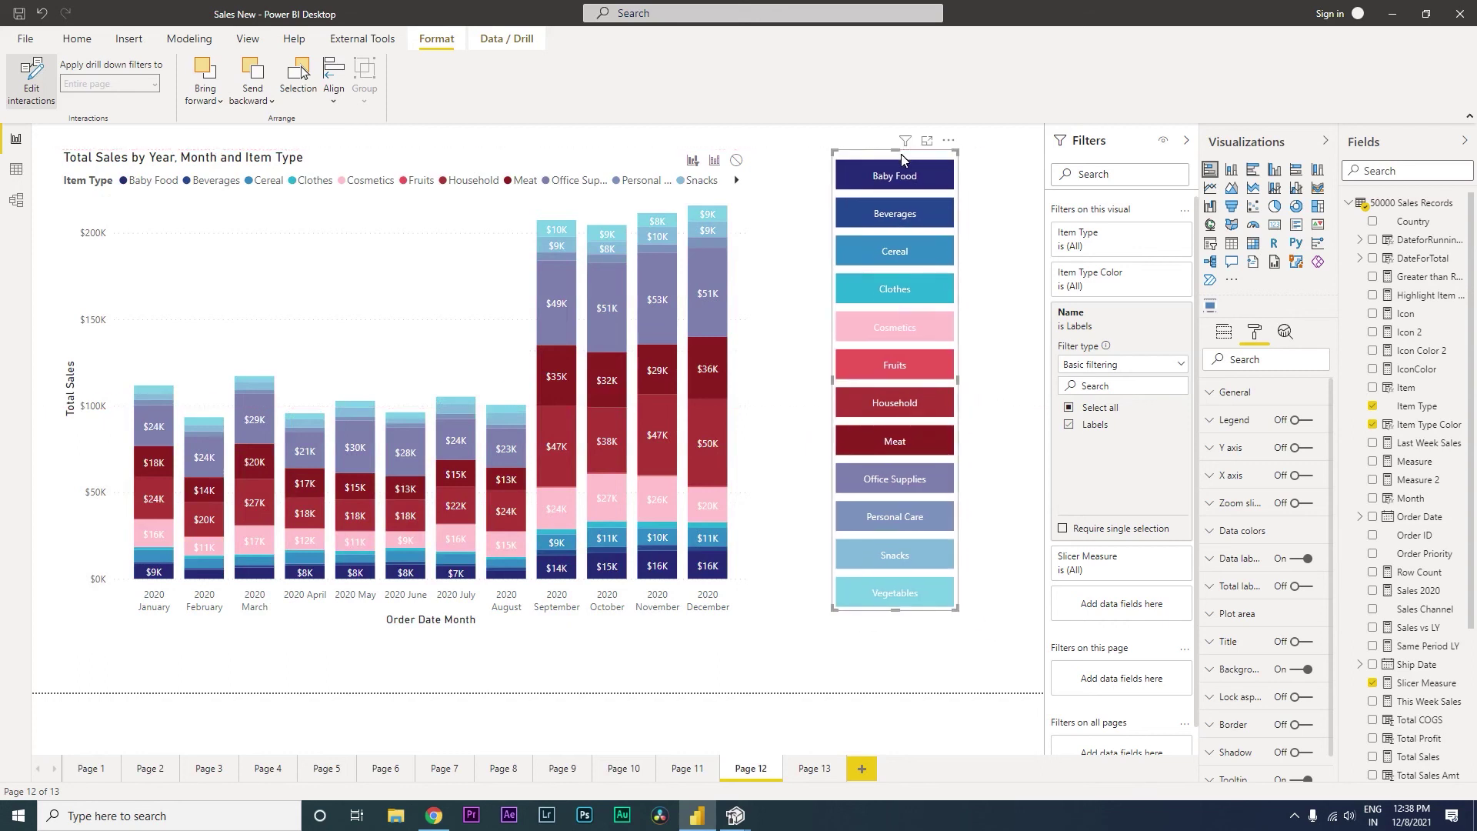